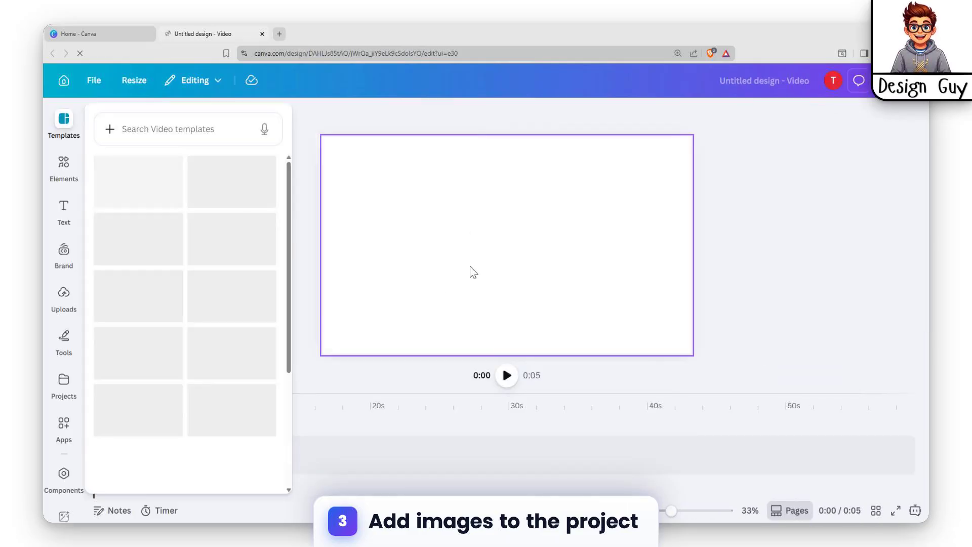
Search the elements library for "appartment" and show all the video results.
left_click(66, 172)
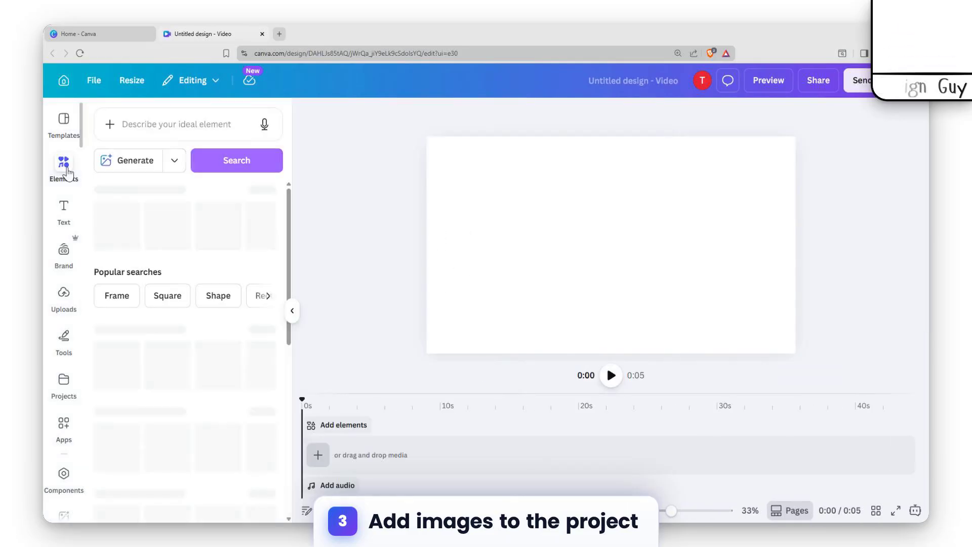
left_click(148, 127)
left_click(155, 258)
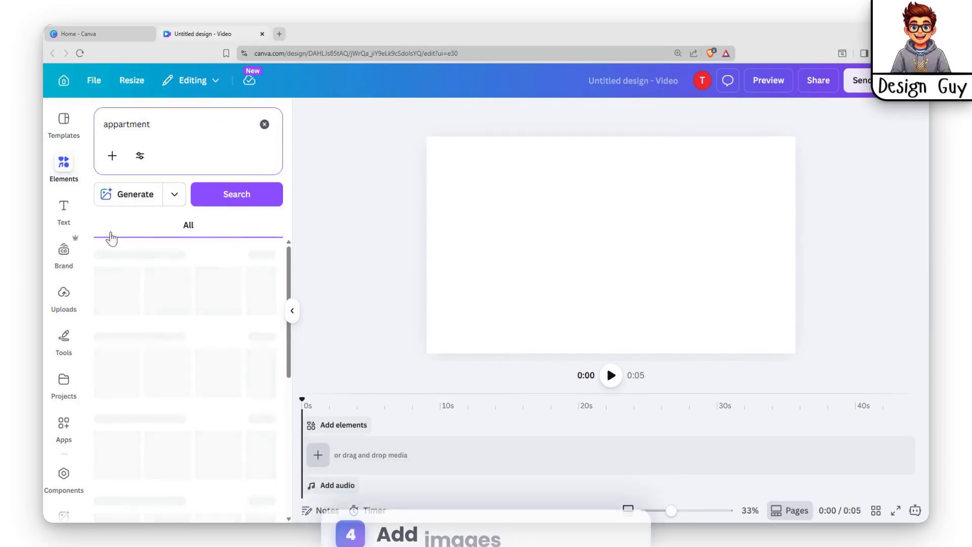
left_click(262, 293)
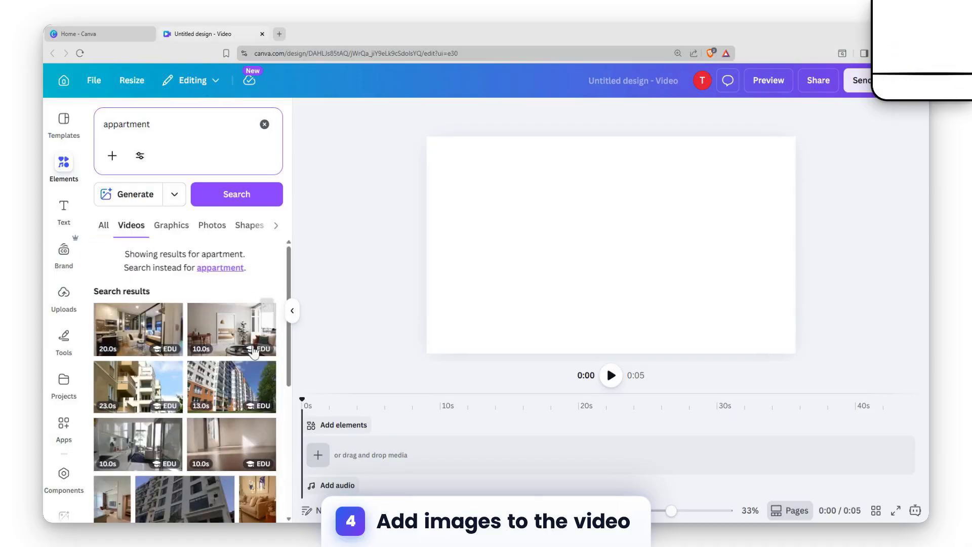
left_click(141, 331)
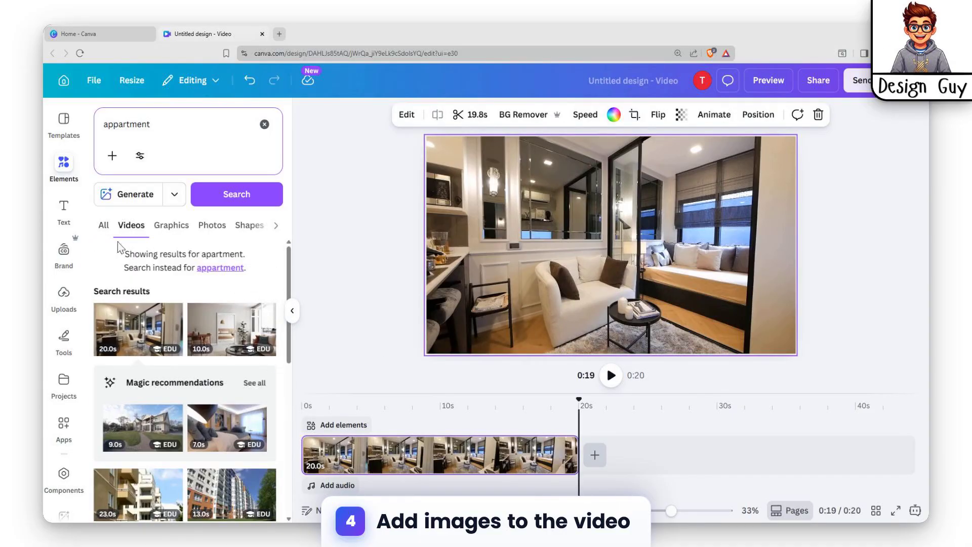
left_click(104, 225)
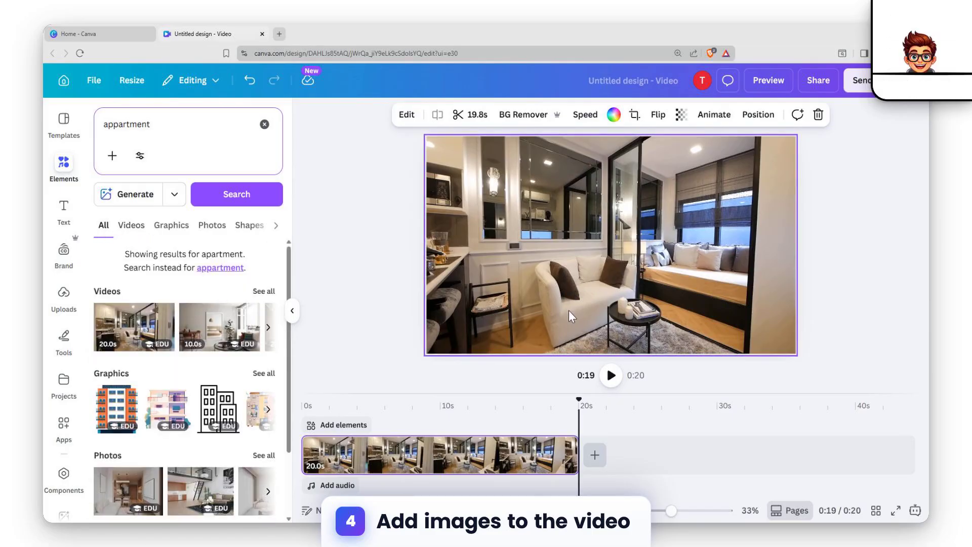
key("Delete")
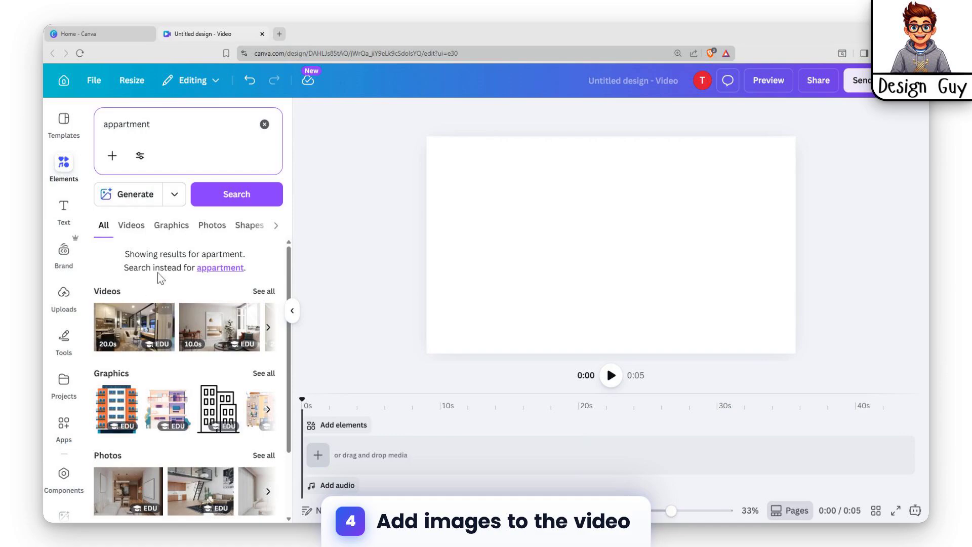
Add the first apartment photo result to the blank video and detach it from the background.
scroll(159, 278, "down", 2)
scroll(150, 273, "up", 2)
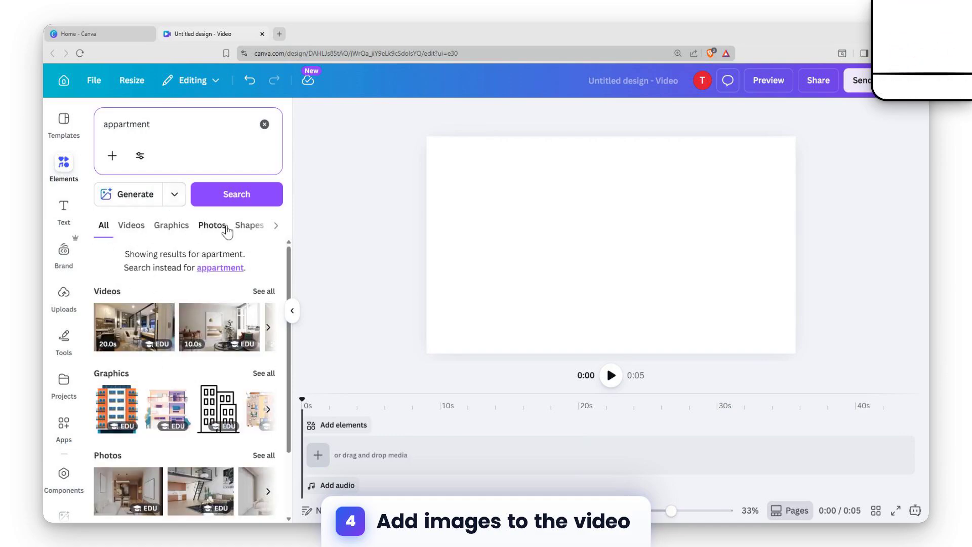
left_click(212, 225)
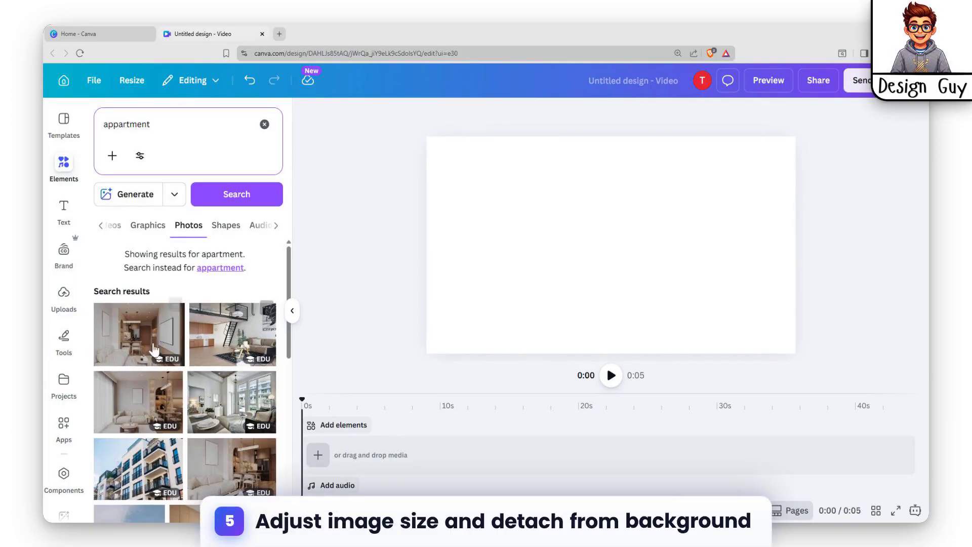
left_click(154, 349)
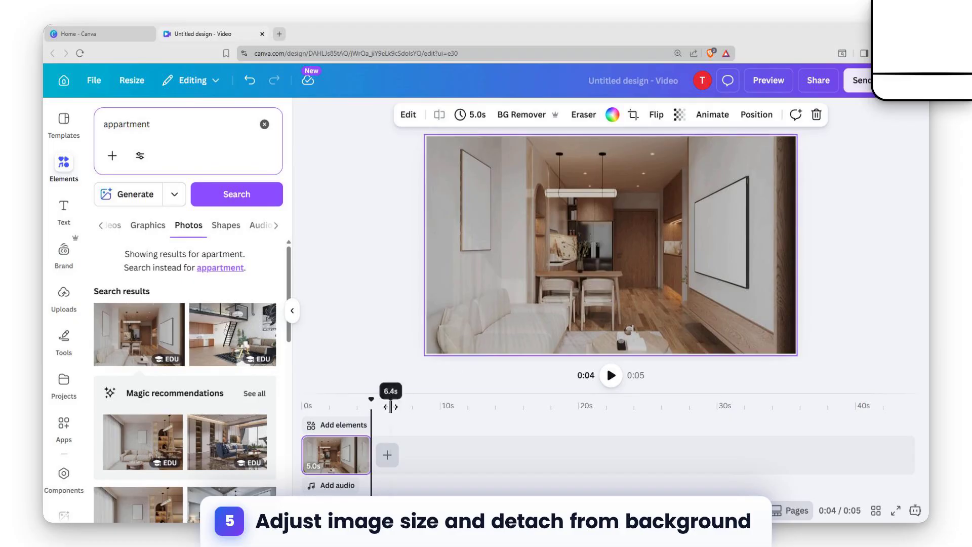
right_click(348, 456)
left_click(424, 418)
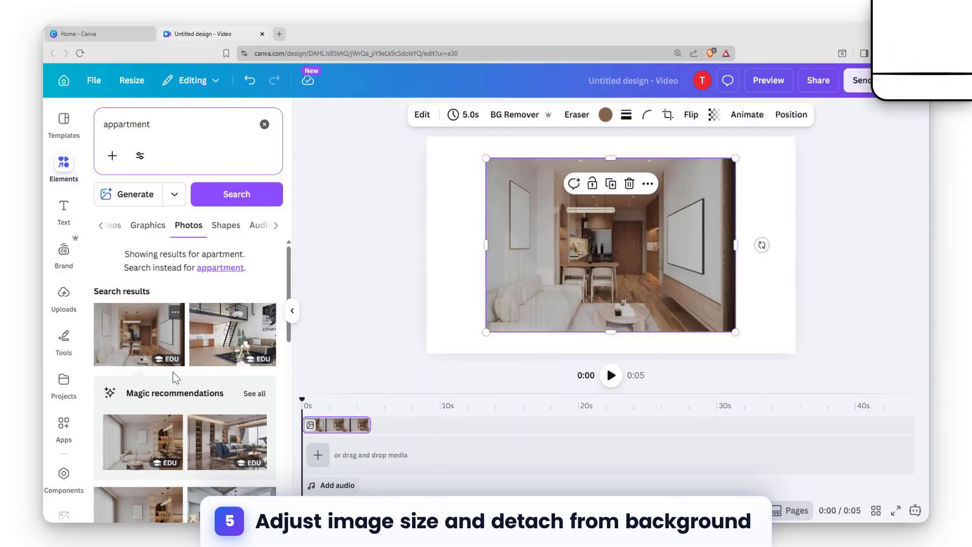
Shrink the detached photo to about half its size and place it in the upper-left area of the canvas.
scroll(202, 329, "down", 2)
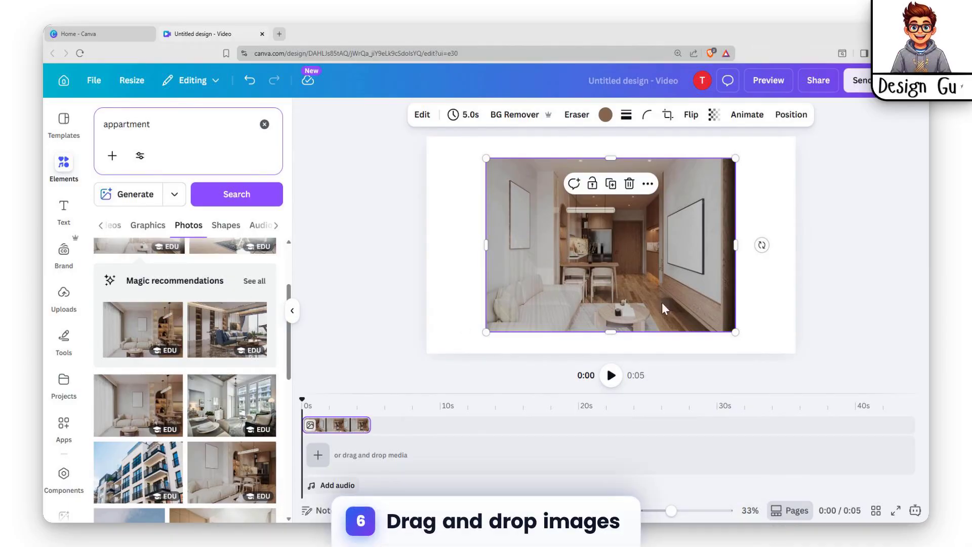
left_click_drag(734, 331, 605, 243)
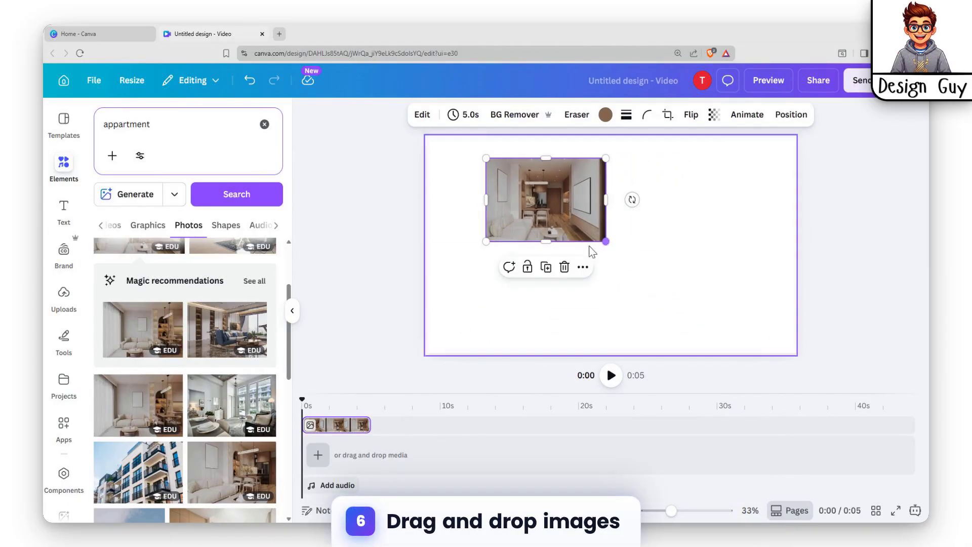
mouse_move(544, 208)
left_mouse_down()
mouse_move(516, 199)
mouse_move(528, 208)
left_mouse_up()
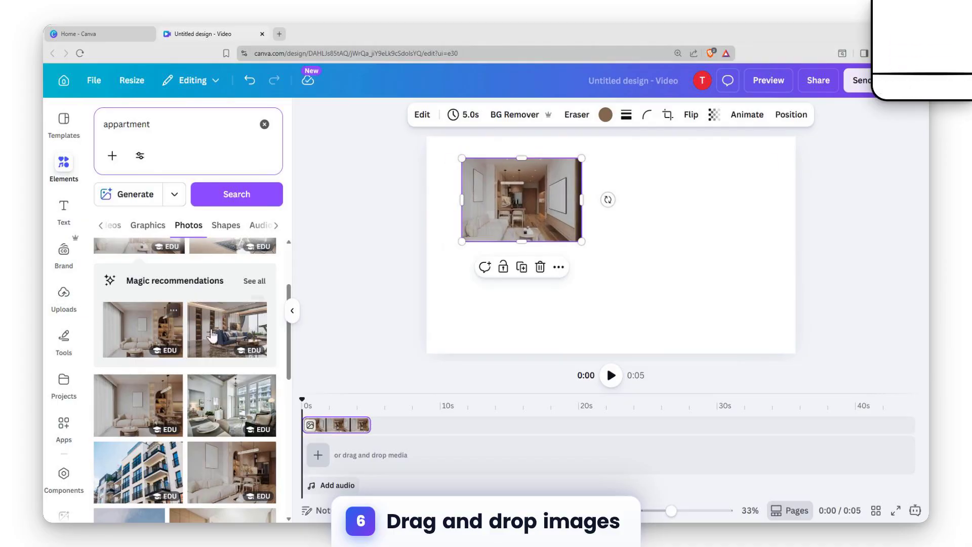
Add the recommended living-room photo with the blue sofa, shrink it and place it at the canvas's right edge.
left_click_drag(212, 336, 625, 181)
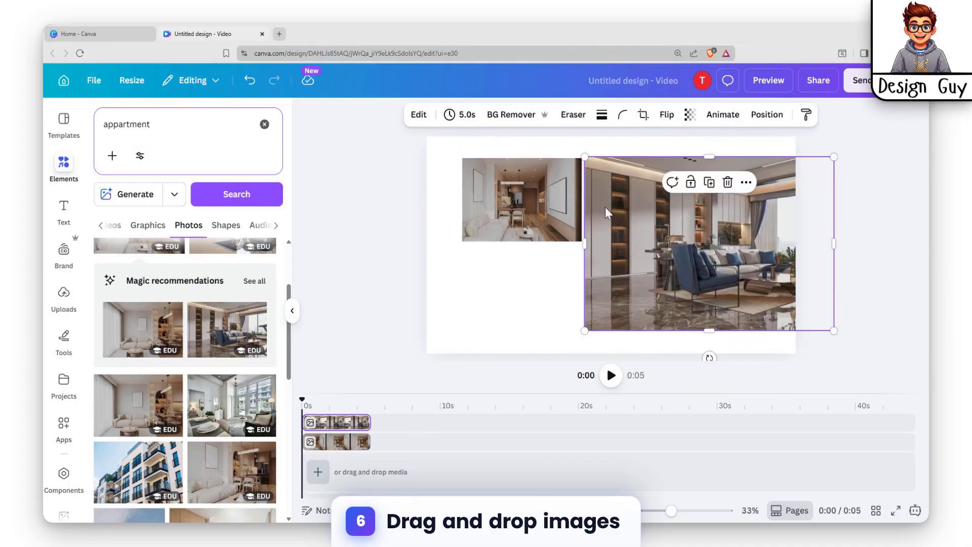
left_click_drag(588, 331, 676, 265)
left_click_drag(758, 228, 723, 275)
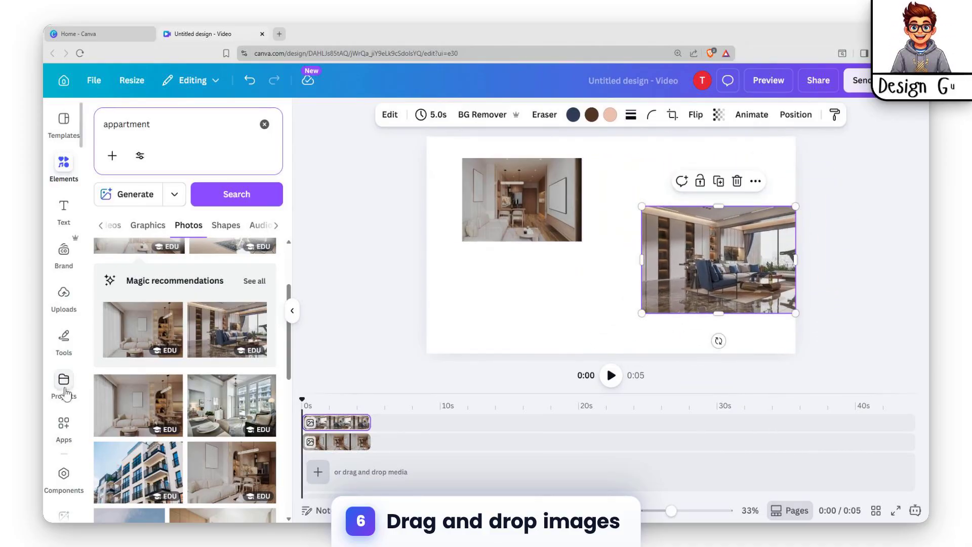
Add the curtained living-room photo at reduced size in the lower middle of the canvas and adjust the upper-left photo's position above it.
left_click_drag(150, 414, 499, 284)
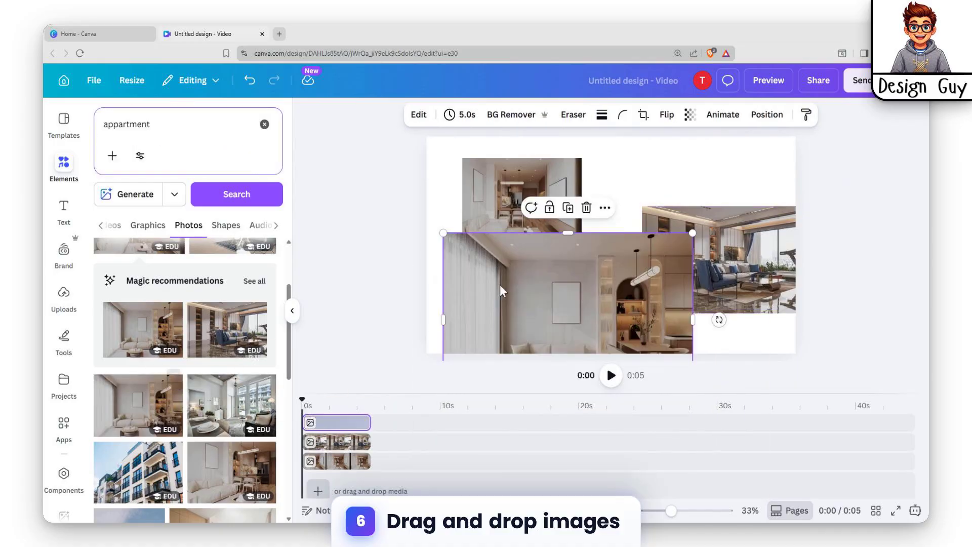
left_click_drag(692, 233, 571, 271)
left_click_drag(546, 185, 523, 179)
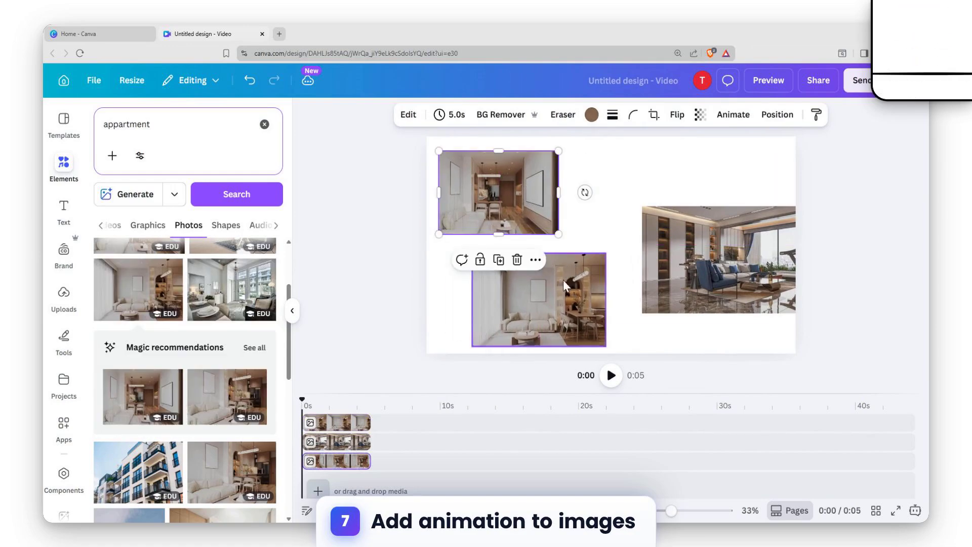
mouse_move(562, 292)
left_mouse_down()
mouse_move(572, 280)
mouse_move(566, 287)
left_mouse_up()
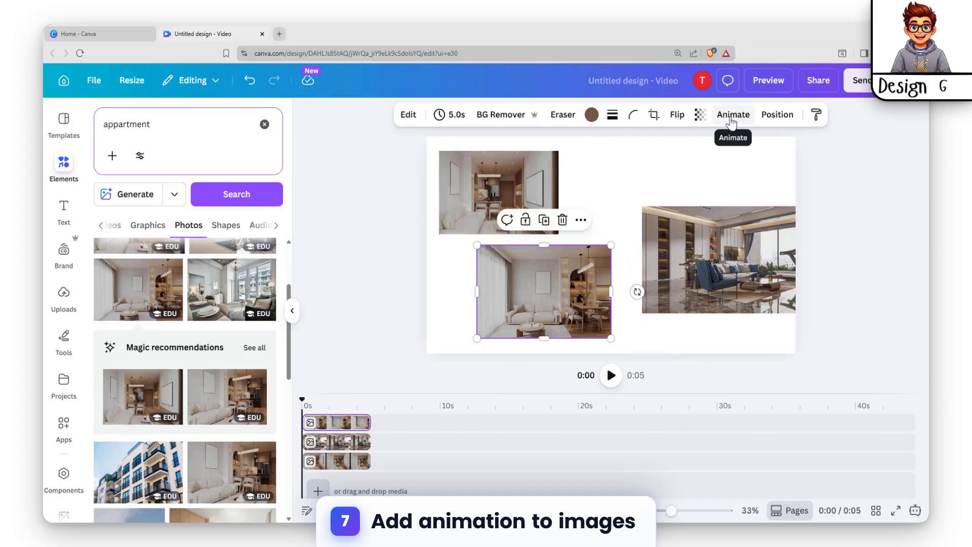
left_click(520, 201)
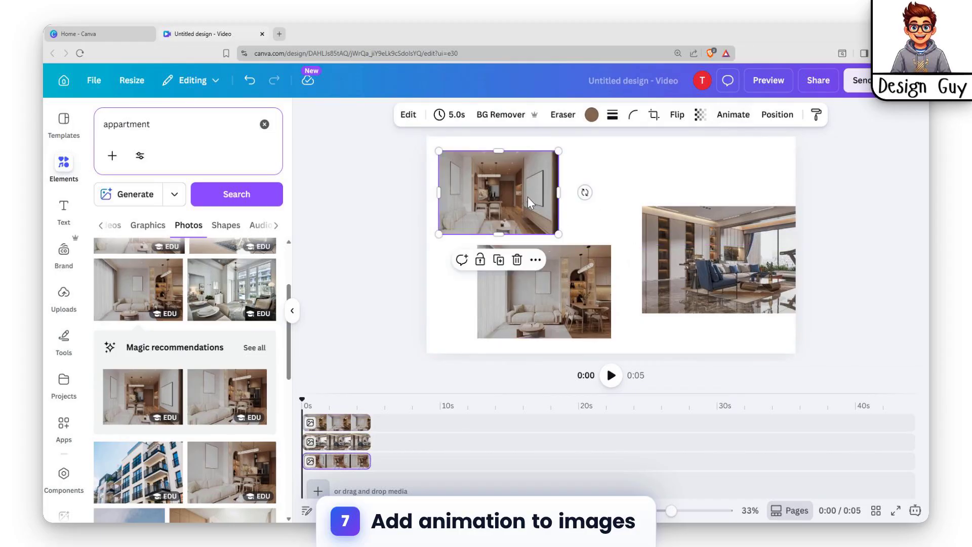
left_click_drag(528, 196, 533, 193)
Apply the Shake Zoom animation to all three photos together.
left_click(551, 298, "shift")
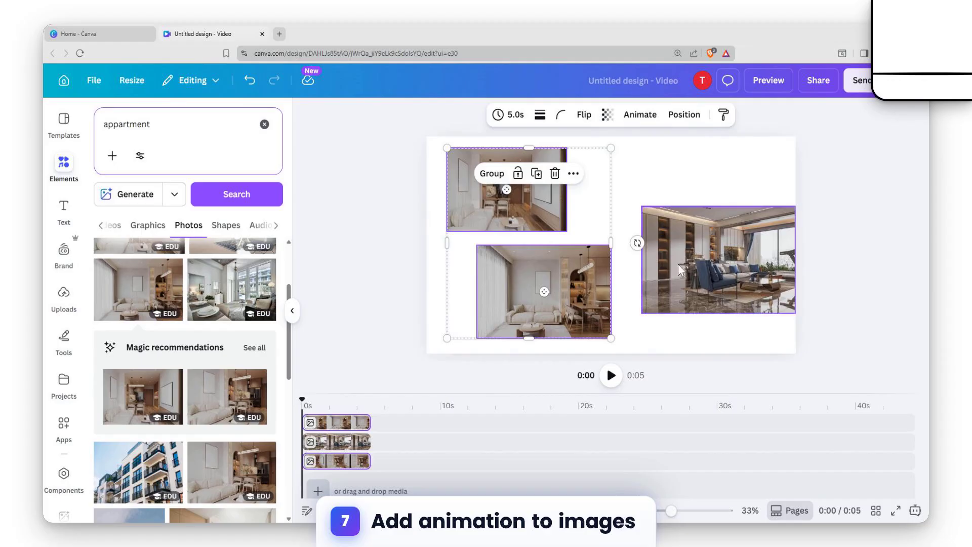
left_click(678, 263, "shift")
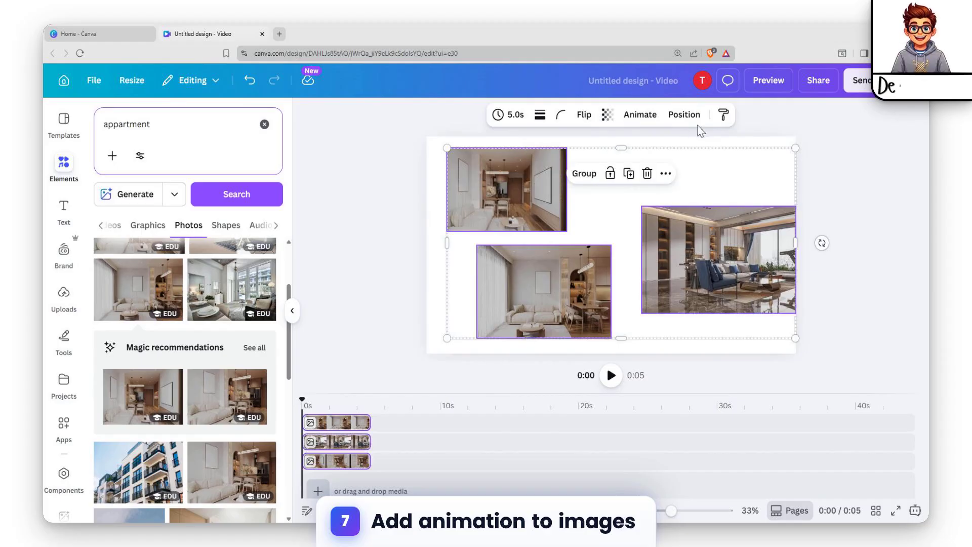
left_click(641, 115)
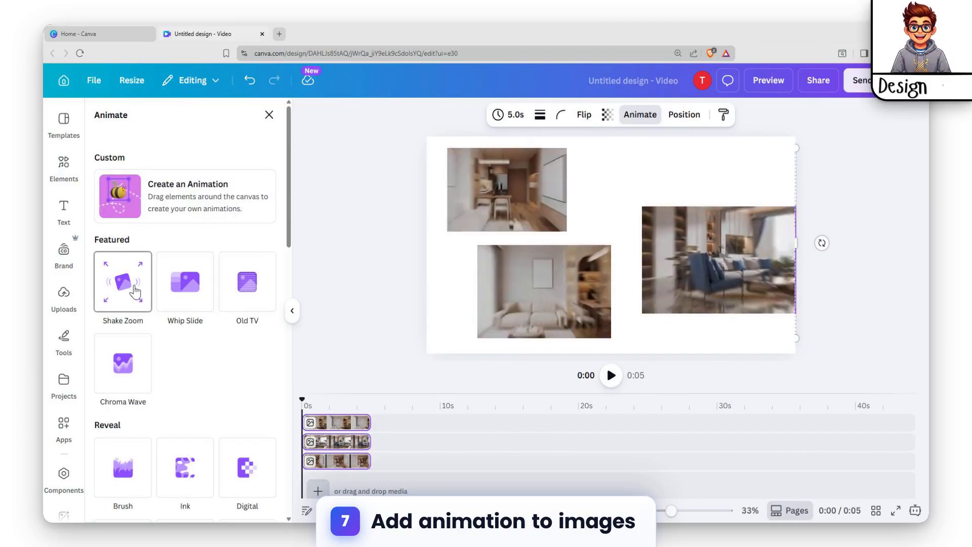
left_click(135, 292)
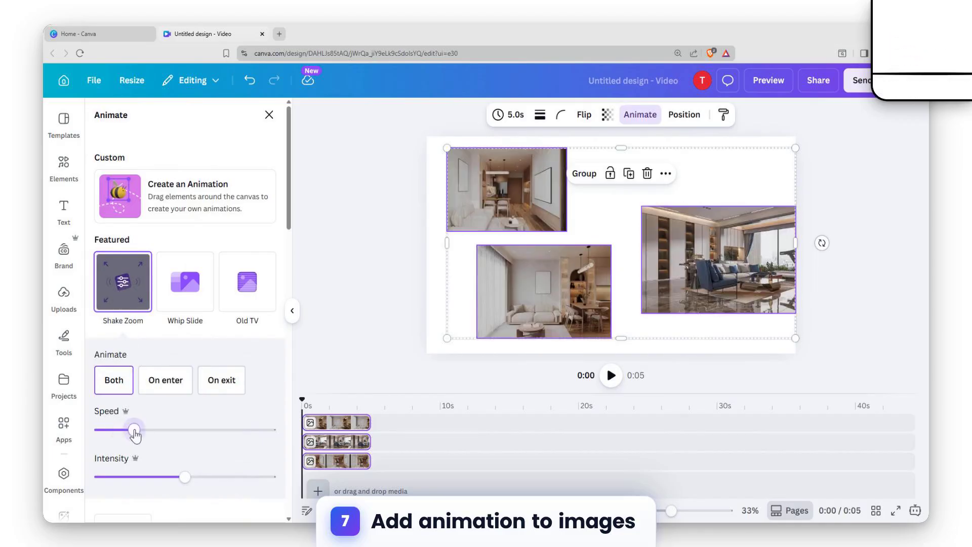
Raise the Shake Zoom speed to just under halfway and the intensity to about three quarters, then close the animation settings.
left_click_drag(134, 430, 176, 430)
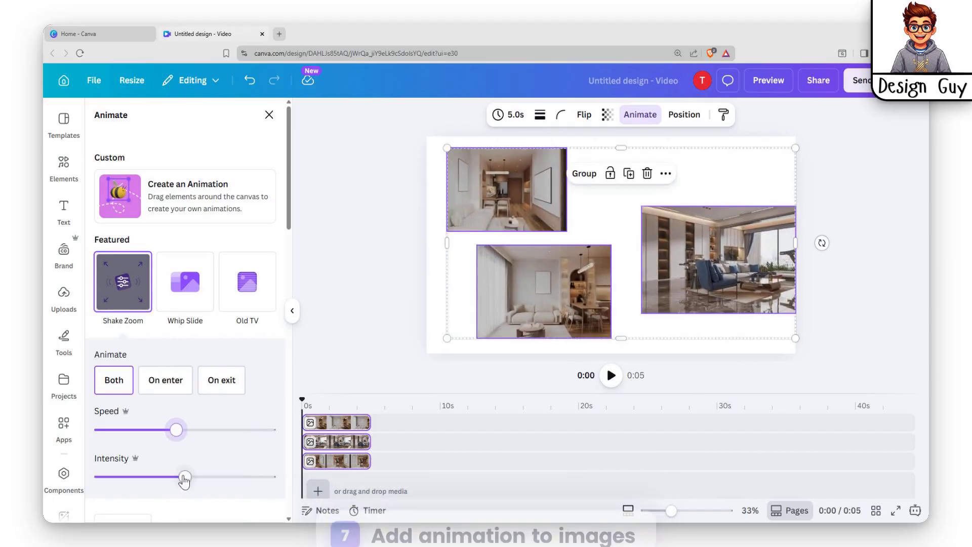
left_click_drag(185, 477, 233, 476)
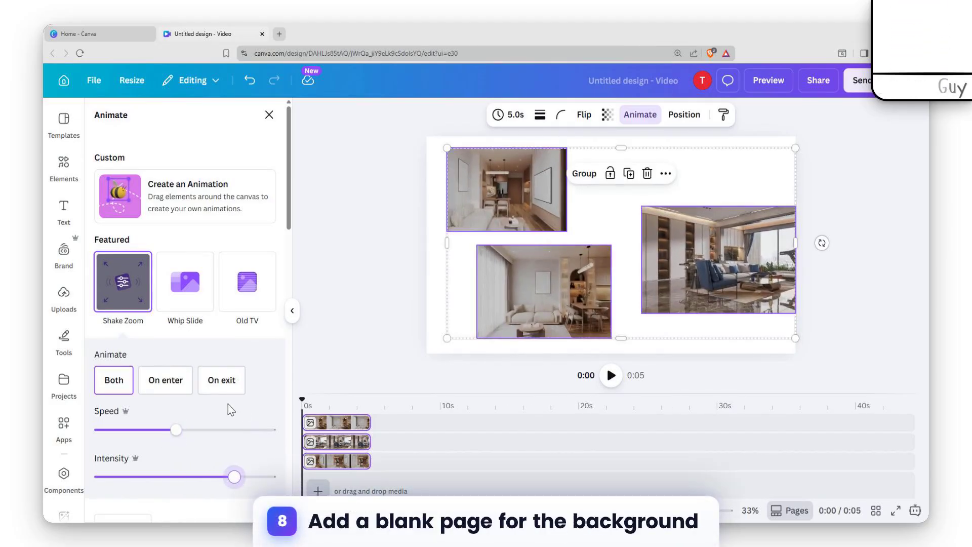
scroll(228, 404, "down", 4)
left_click(268, 115)
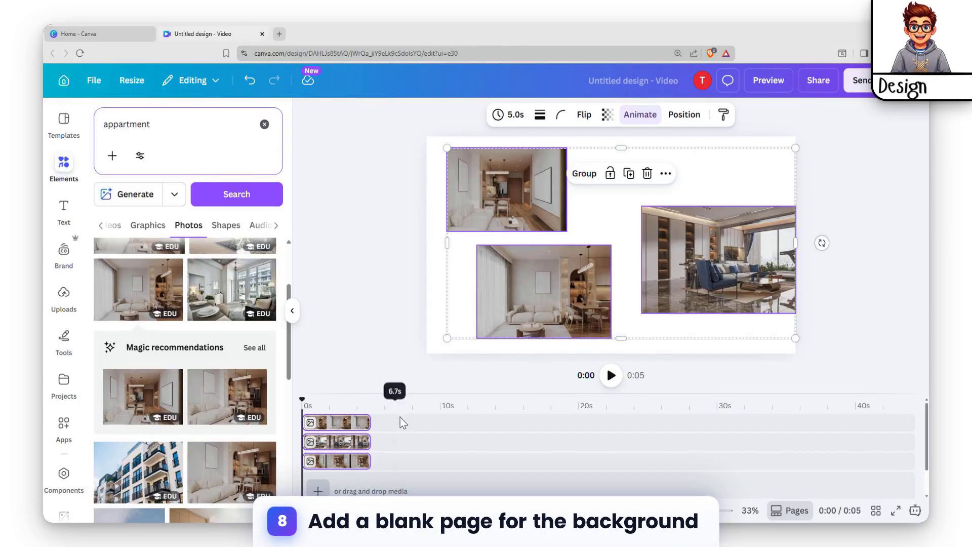
Add a blank page behind the photos and set its background to the light grey-brown colour taken from the first photo.
left_click(316, 489)
left_click(318, 463)
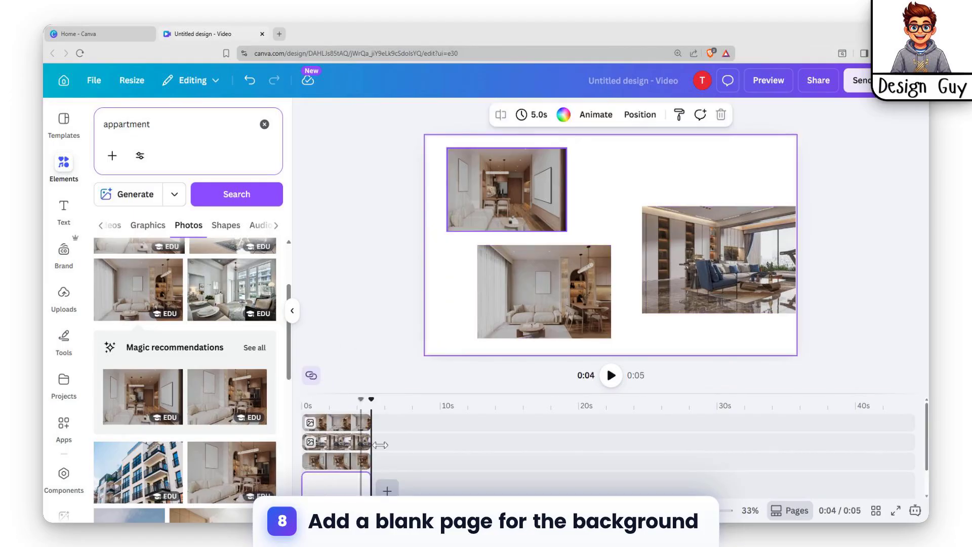
left_click(571, 121)
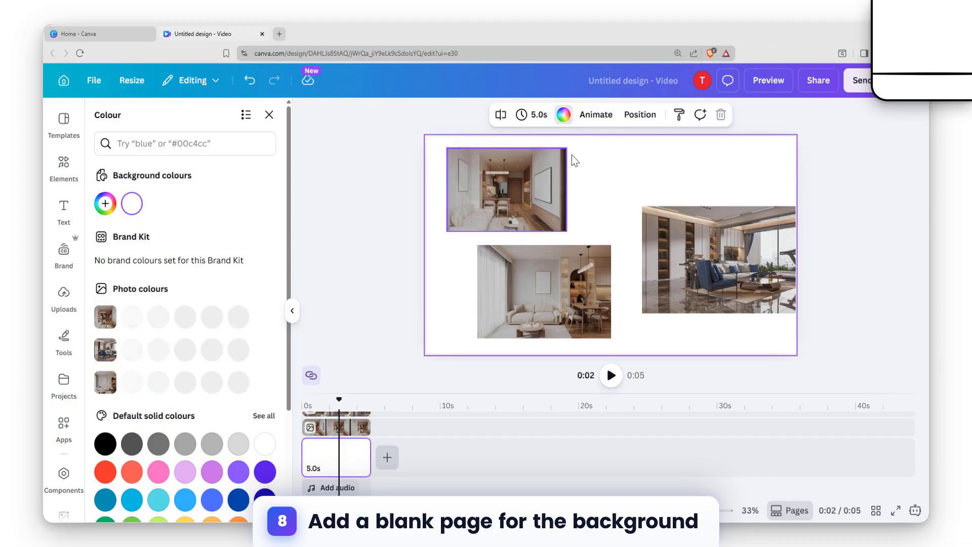
scroll(200, 223, "down", 2)
left_click(209, 205)
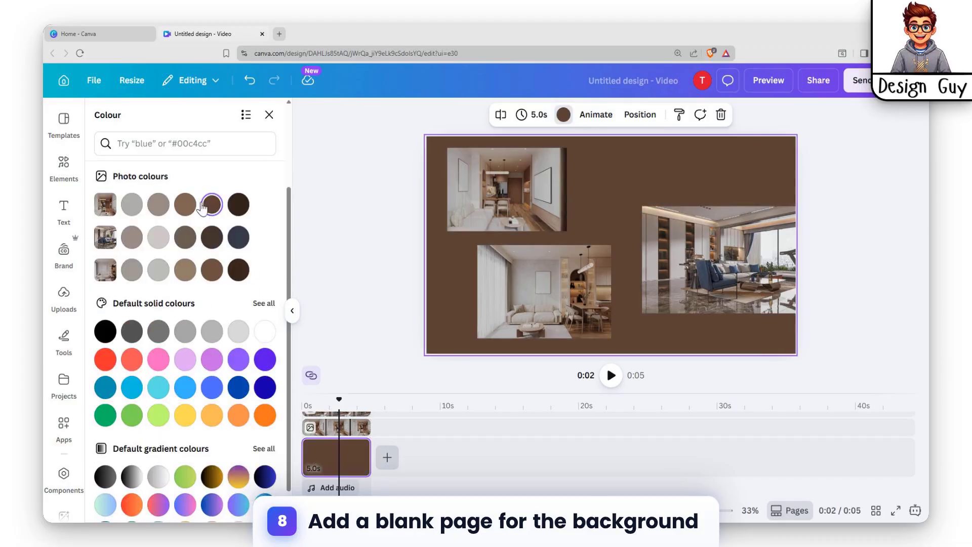
left_click(185, 205)
left_click(158, 205)
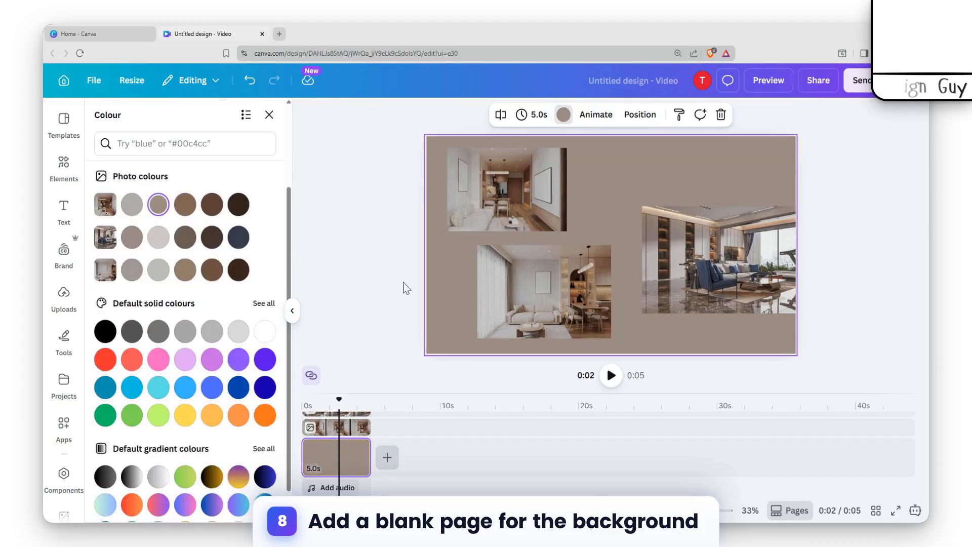
Move the blue-sofa photo slightly inward from the canvas's right edge and give it a solid stroke.
left_click(664, 220)
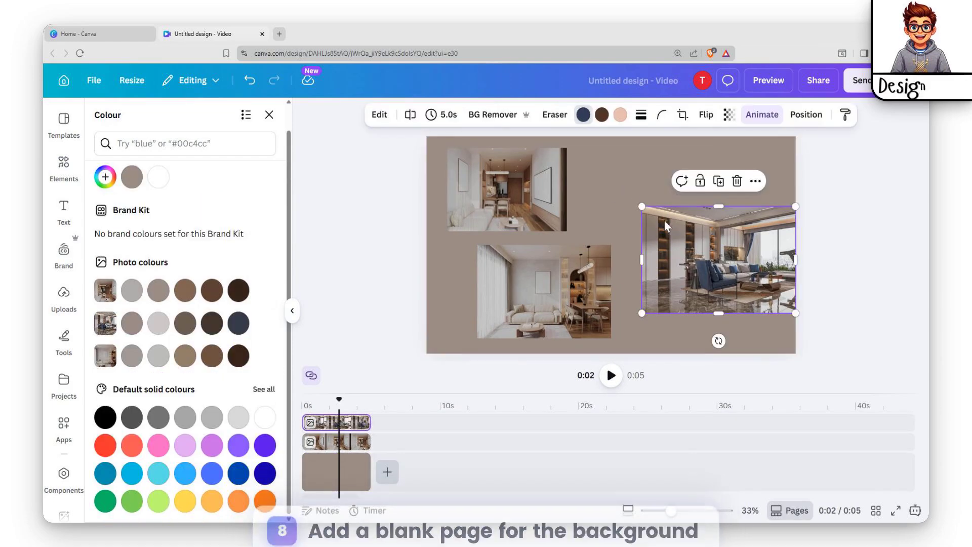
left_click_drag(664, 220, 656, 220)
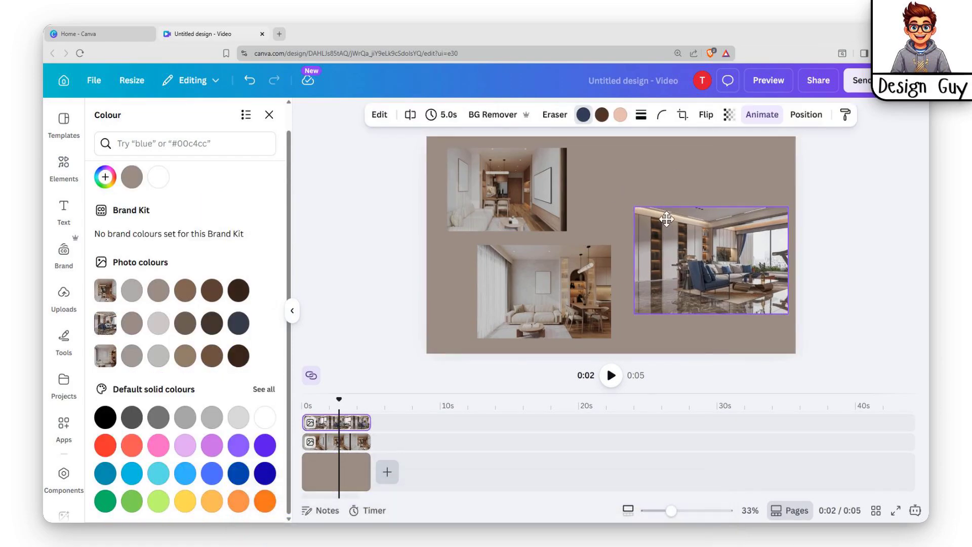
left_click(646, 123)
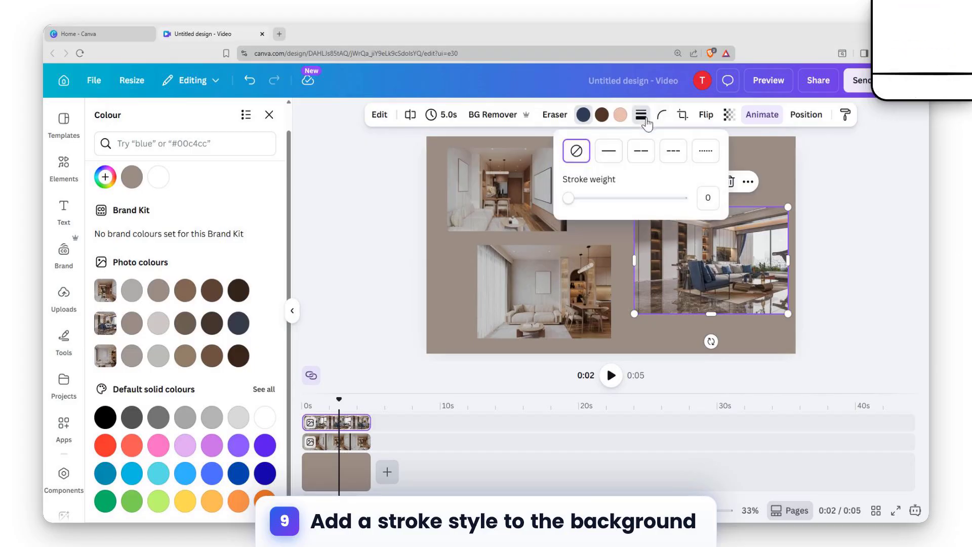
left_click(609, 152)
Select all three photos together and set their solid stroke weight to 18.
left_click(695, 287)
left_click(480, 192, "shift")
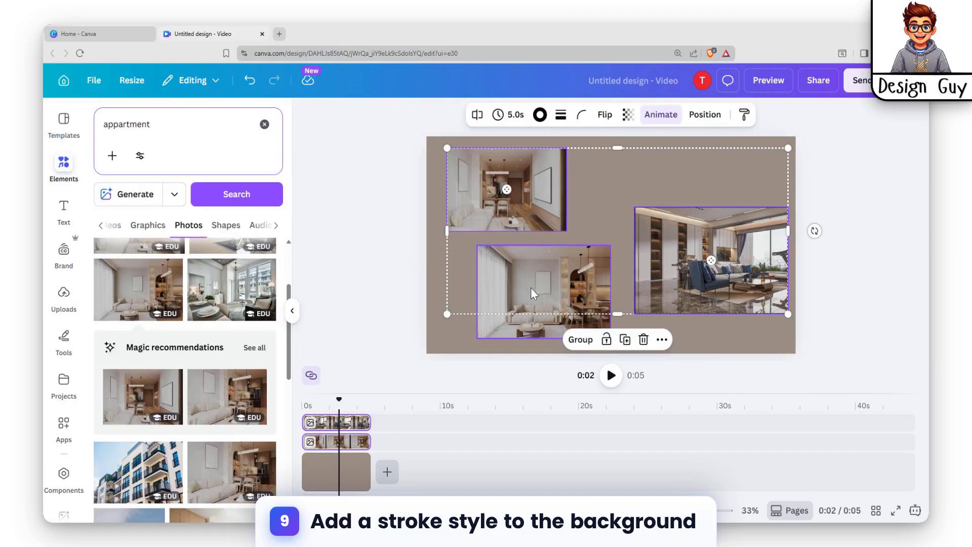
left_click(531, 288, "shift")
left_click(561, 115)
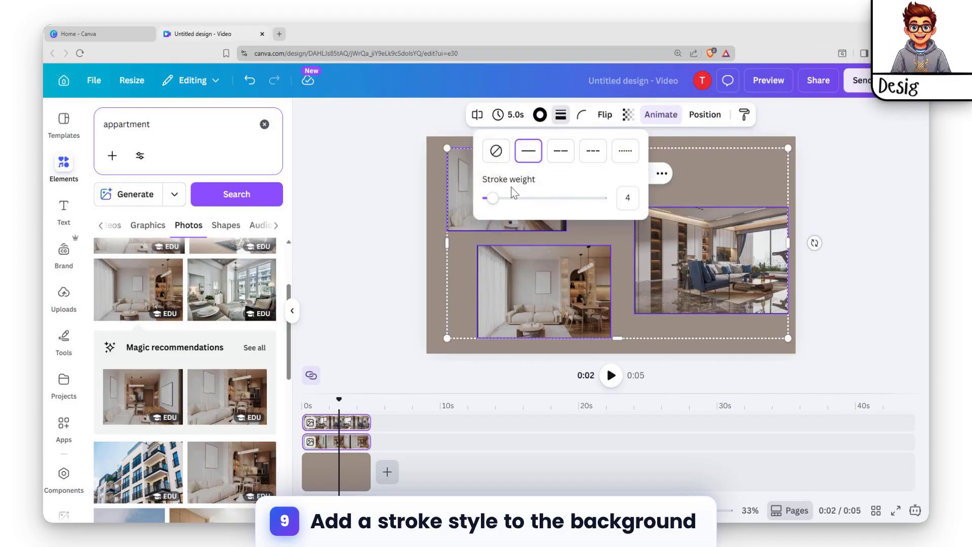
left_click_drag(492, 198, 507, 200)
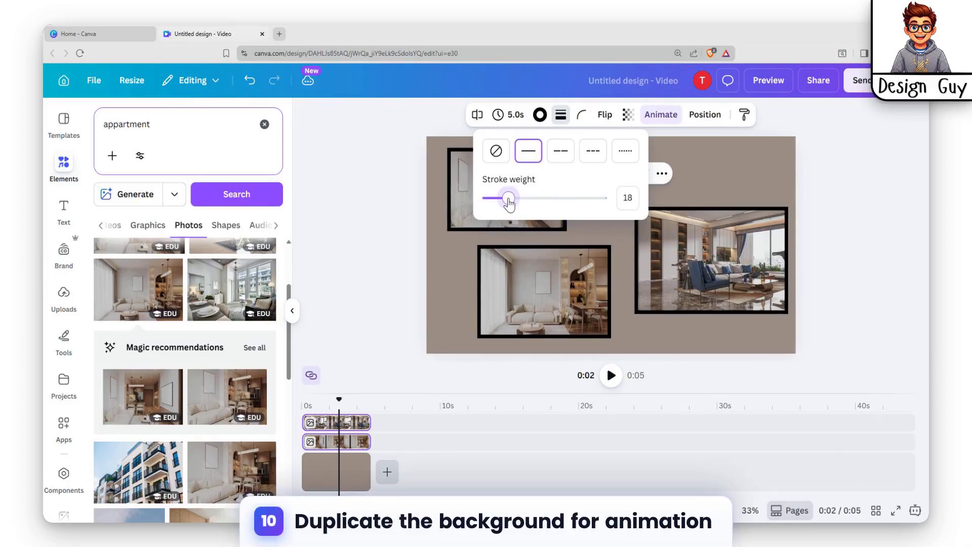
left_click(706, 337)
left_click(778, 353)
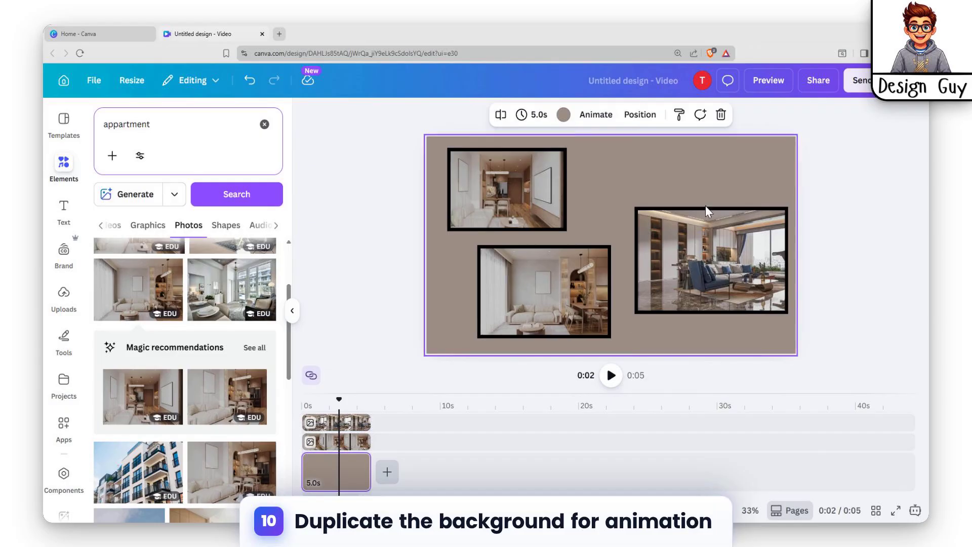
Add a second page with the same grey-brown background directly after the collage page.
left_click(543, 220)
left_click(692, 159)
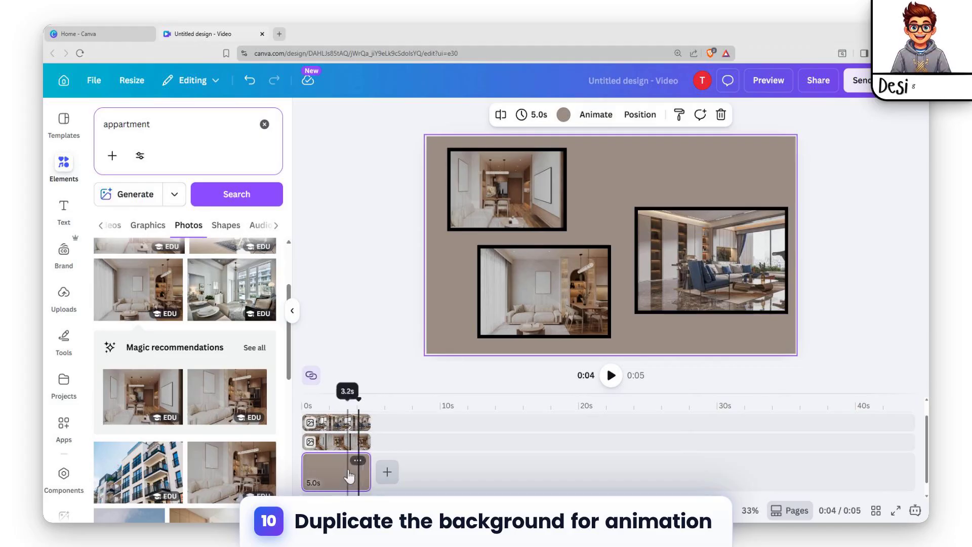
left_click(347, 425)
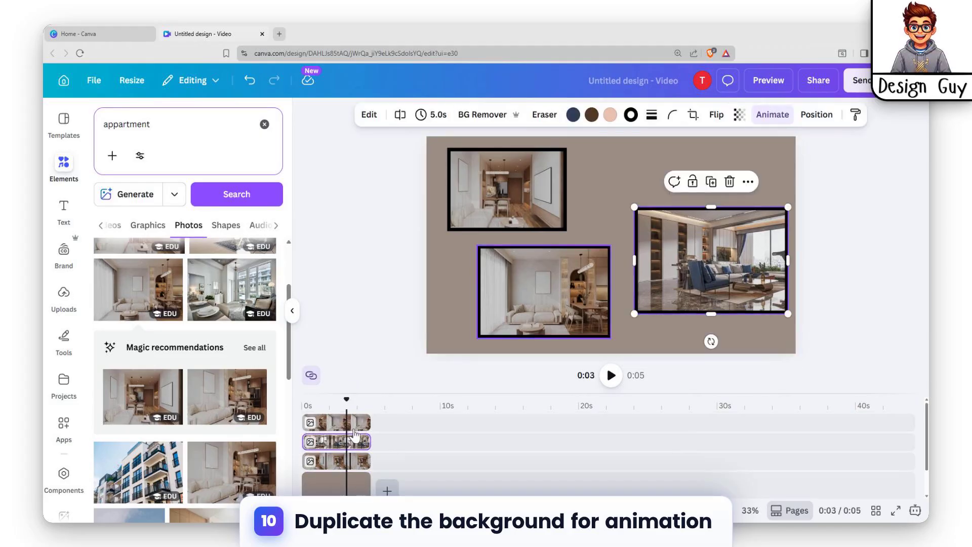
left_click(350, 428)
scroll(358, 456, "down", 1)
left_click(358, 451)
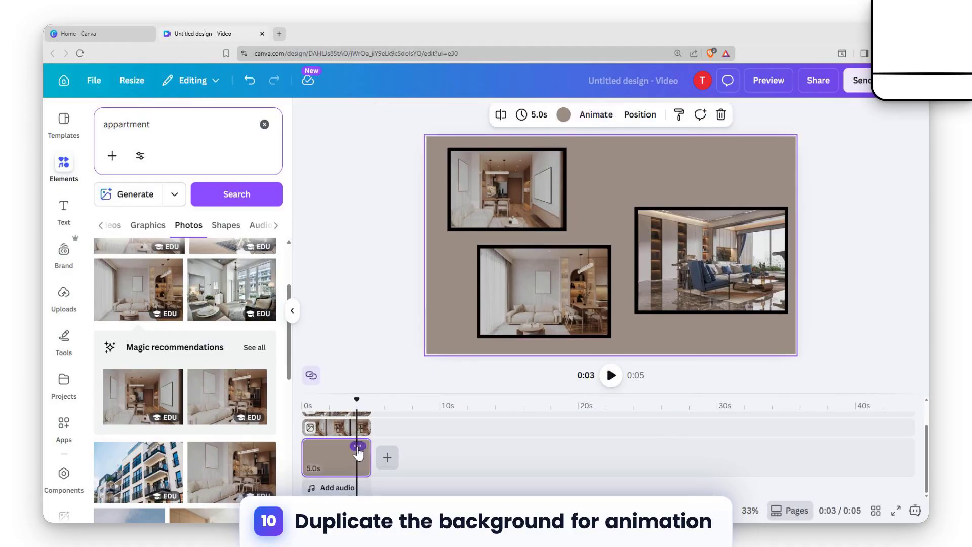
left_click(388, 457)
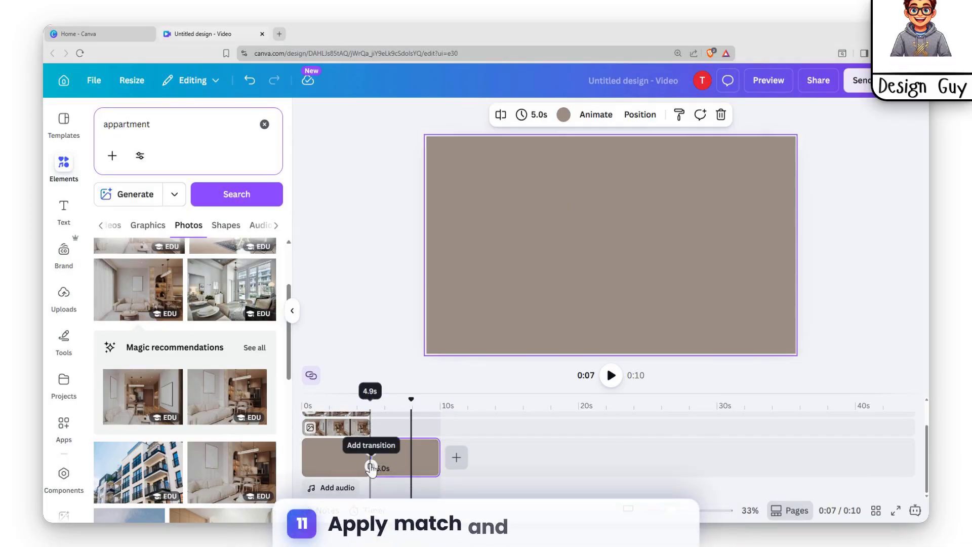
Apply the Match & Move transition between the two pages with a duration of 2.5 seconds.
left_click(370, 466)
left_click(123, 338)
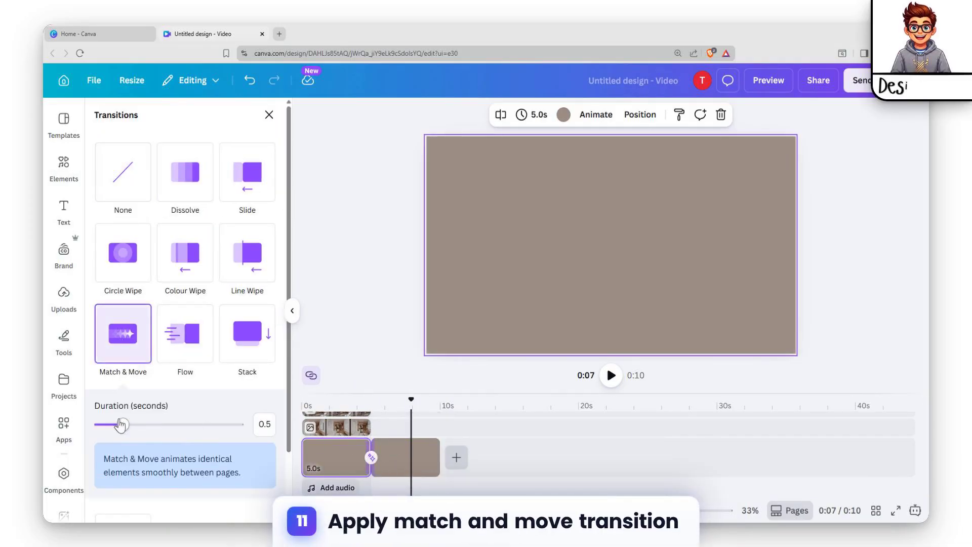
left_click(395, 430)
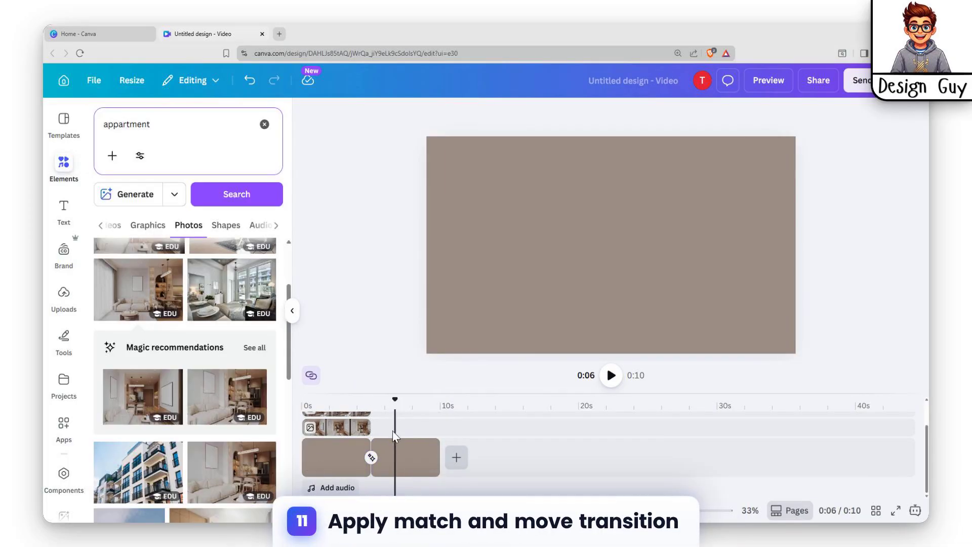
Duplicate the three photos together and move the copies along the timeline onto the second page.
scroll(395, 430, "up", 1)
left_click(351, 422)
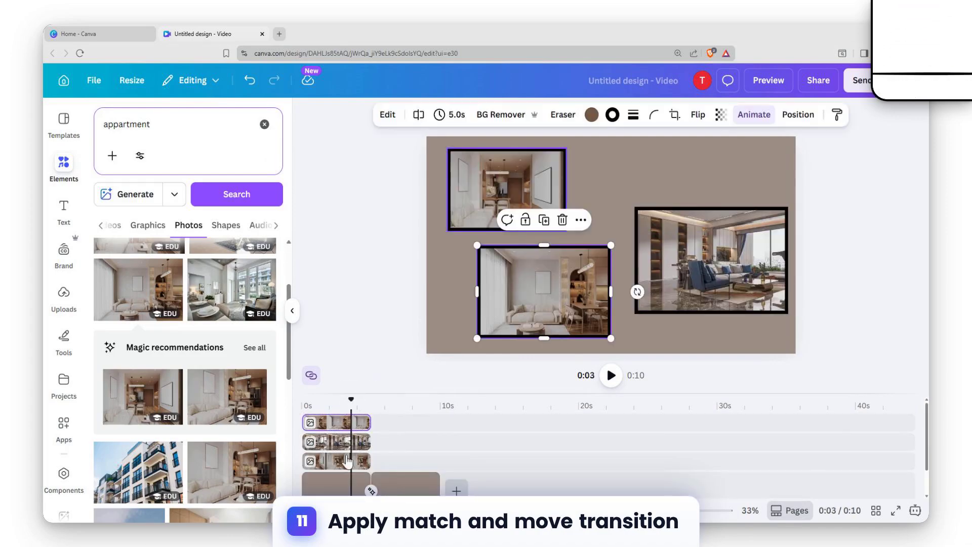
left_click(342, 468, "shift")
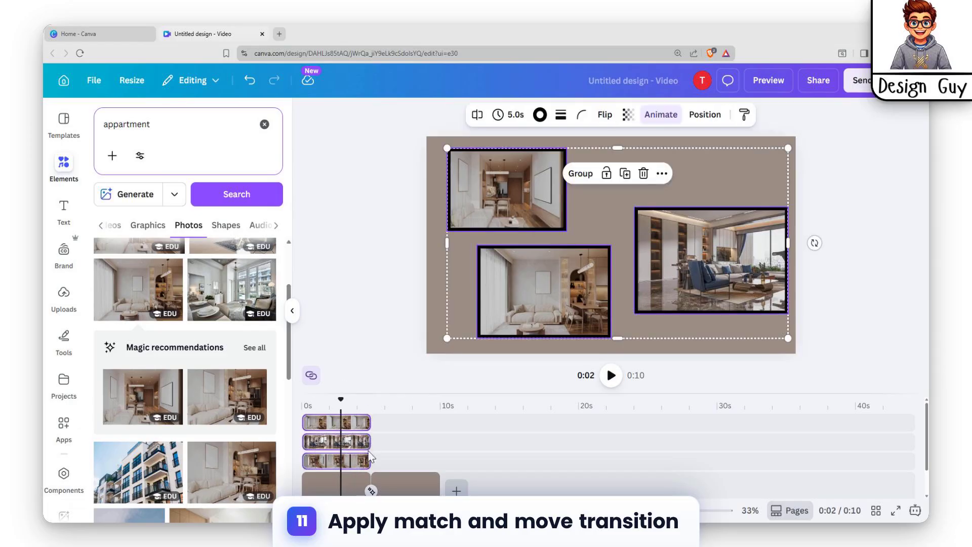
key("ctrl+d")
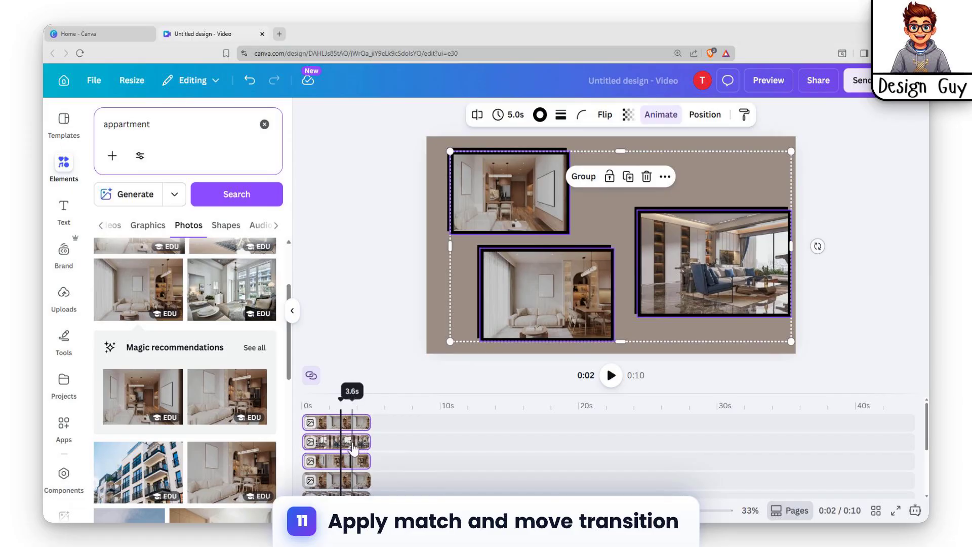
left_click_drag(352, 448, 413, 433)
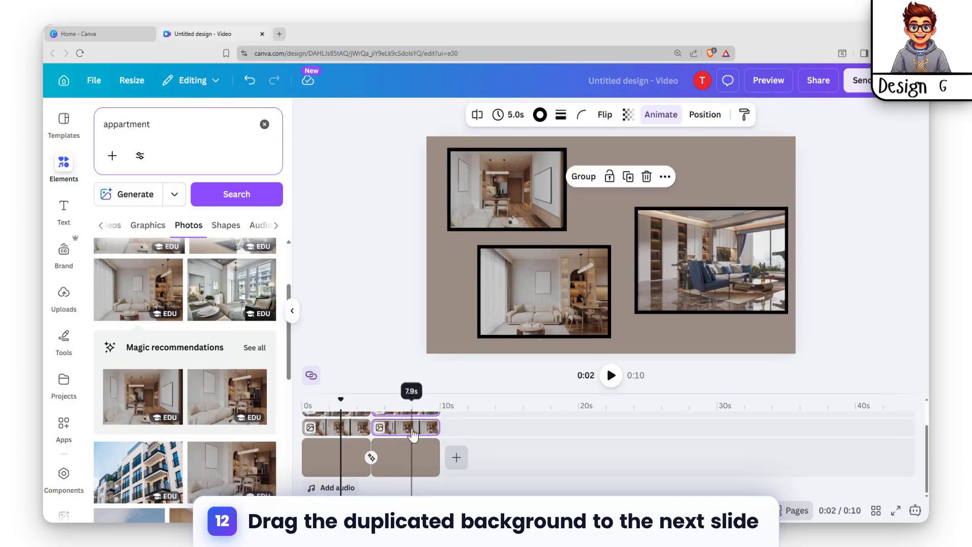
Compare the original photos on the first page with their copies on the second page.
left_click(417, 458)
left_click(354, 458)
scroll(400, 453, "up", 1)
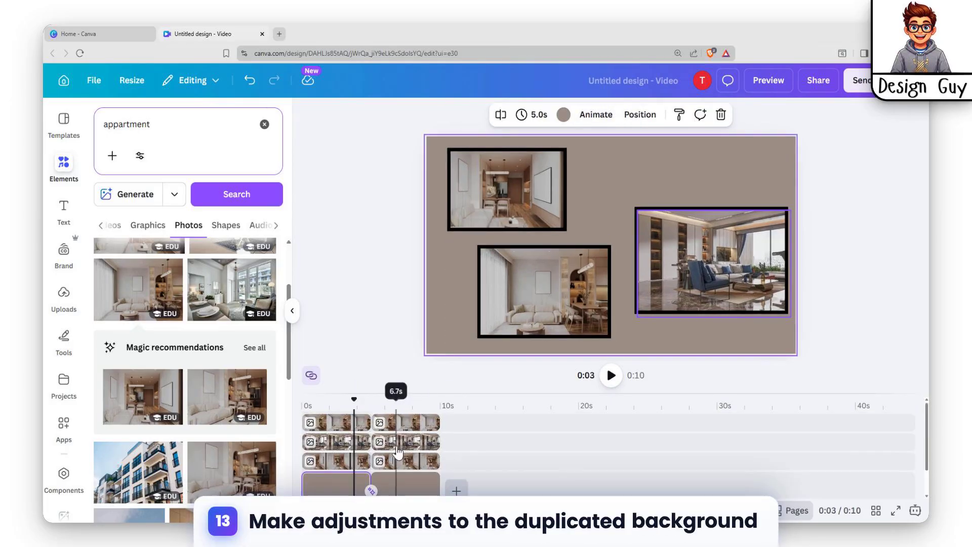
left_click(404, 443)
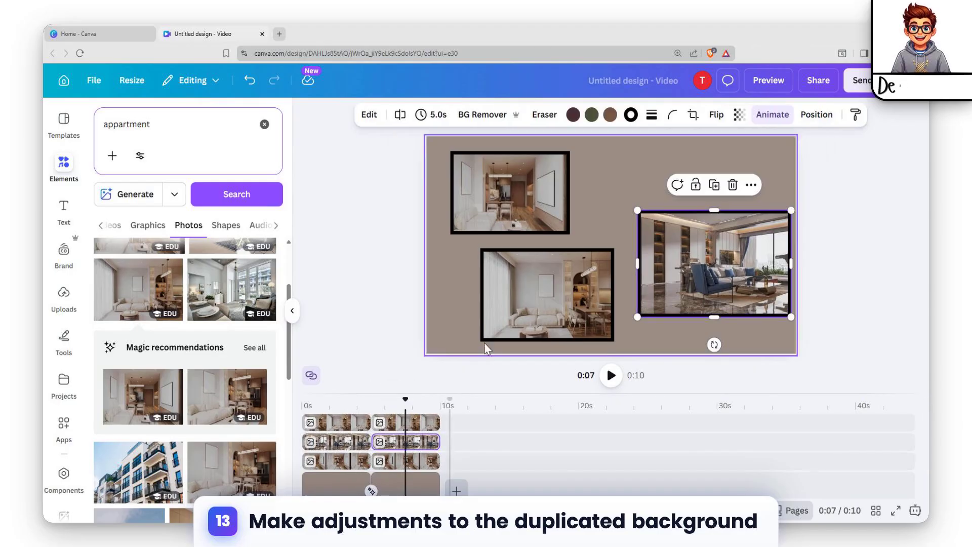
left_click(349, 425)
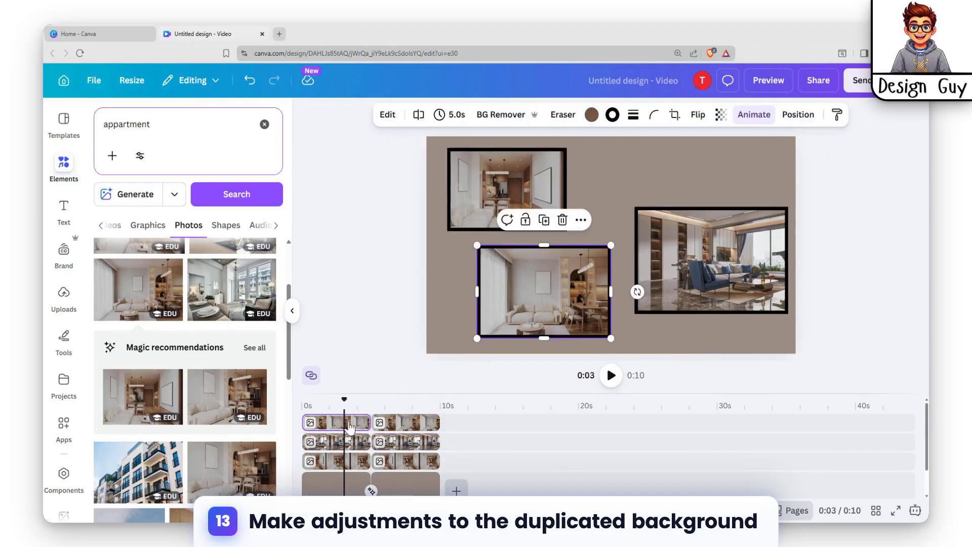
left_click(406, 425)
left_click(397, 443, "shift")
left_click(399, 461, "shift")
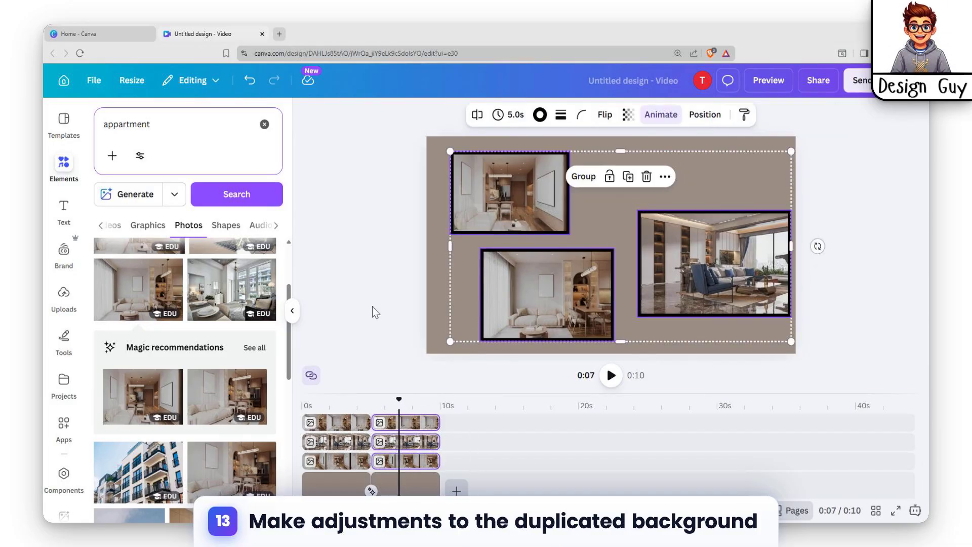
On the second page, rearrange the photos: blue sofa in the lower right, dining area in the upper right, white sofa in the upper left.
left_click(510, 214)
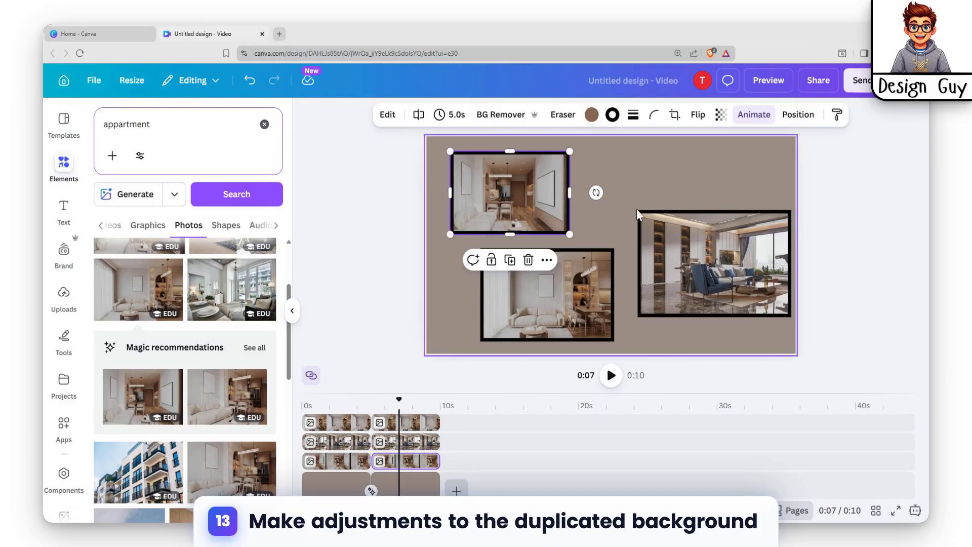
left_click(689, 211)
left_click_drag(689, 212, 686, 243)
left_click_drag(552, 201, 762, 197)
left_click(554, 284)
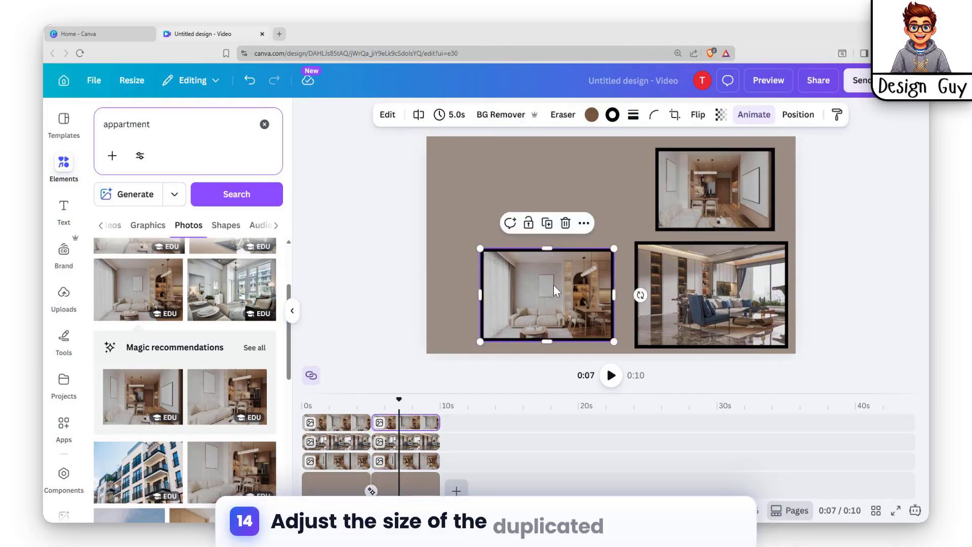
left_click_drag(554, 284, 544, 187)
Place the blue-sofa photo below the other two and widen it until its right edge aligns with the upper-right photo.
left_click_drag(701, 302, 663, 304)
left_click_drag(604, 291, 558, 291)
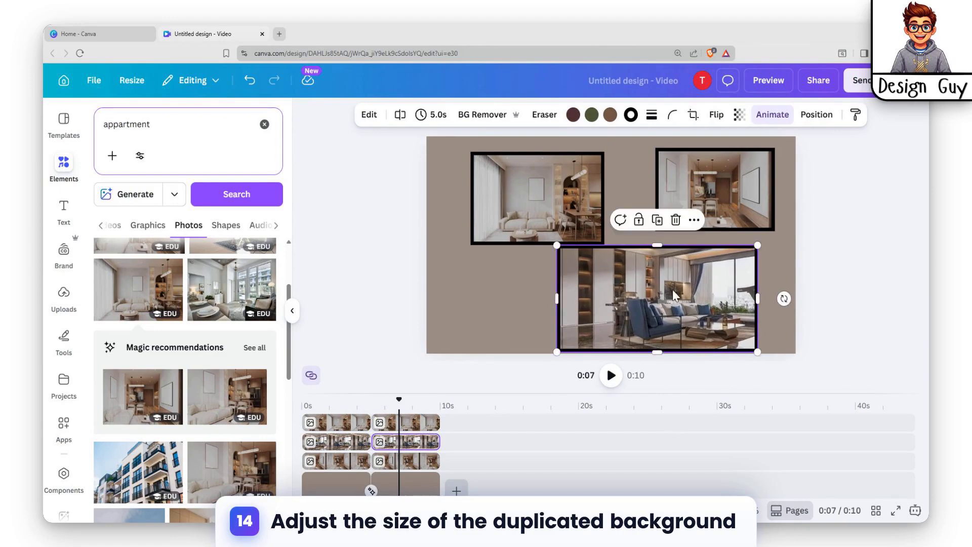
left_click_drag(672, 289, 588, 291)
left_click_drag(575, 203, 574, 195)
left_click_drag(657, 285, 774, 298)
left_click_drag(693, 307, 693, 302)
Reposition the white-sofa photo and scale it down to match the height of the upper-right photo.
left_click_drag(529, 202, 546, 198)
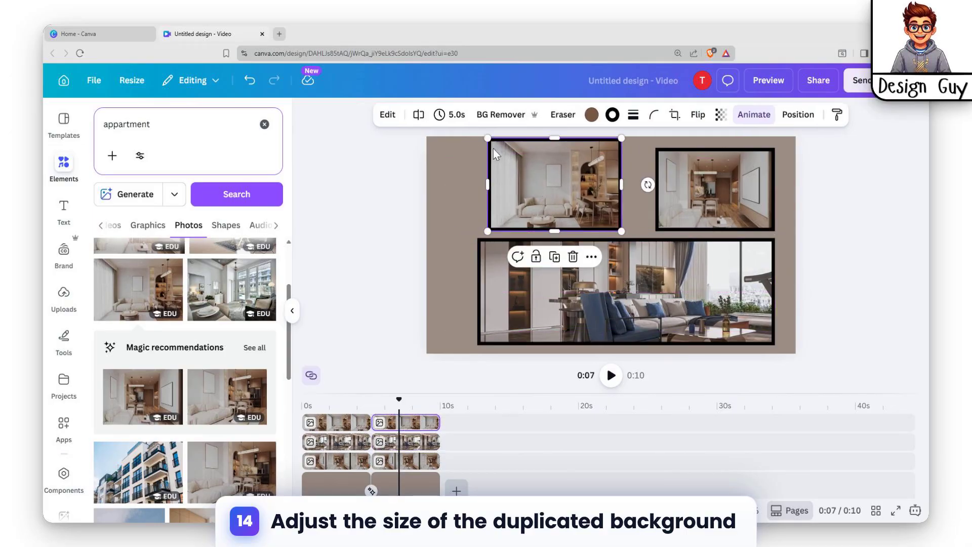
mouse_move(485, 142)
left_mouse_down()
mouse_move(498, 158)
mouse_move(492, 152)
left_mouse_up()
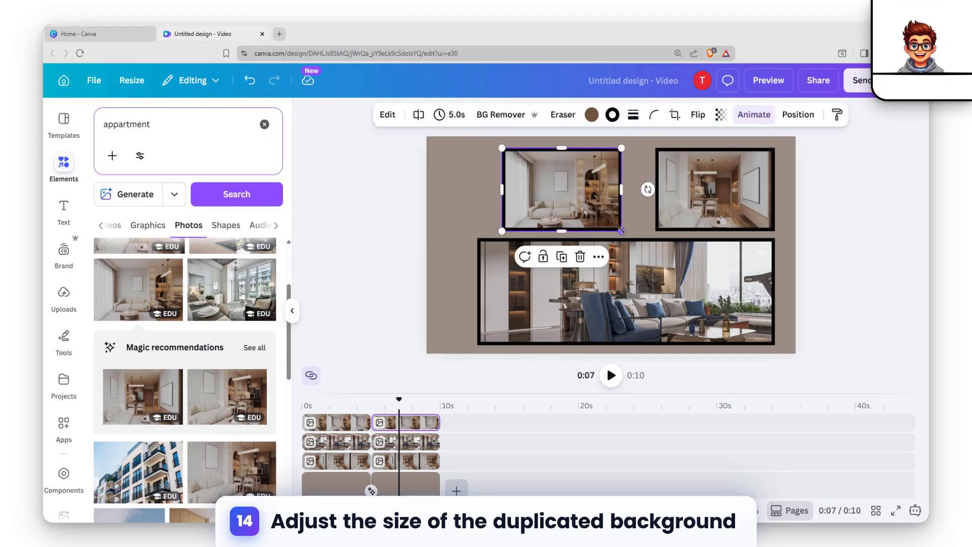
mouse_move(621, 230)
left_mouse_down()
mouse_move(627, 238)
mouse_move(622, 231)
left_mouse_up()
Widen the white-sofa photo to the blue-sofa photo's left edge and extend the dining-area photo leftwards to 730 wide.
left_click(656, 284)
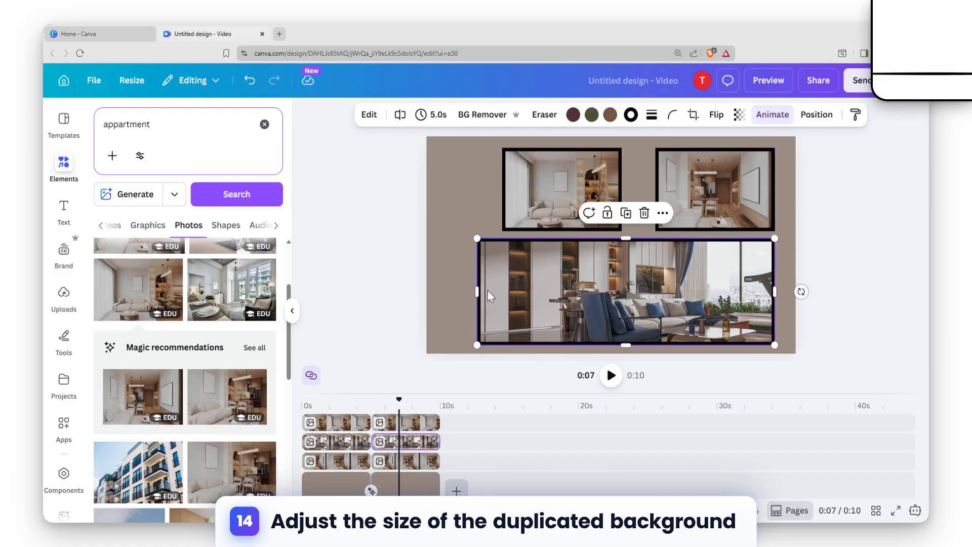
left_click(502, 212)
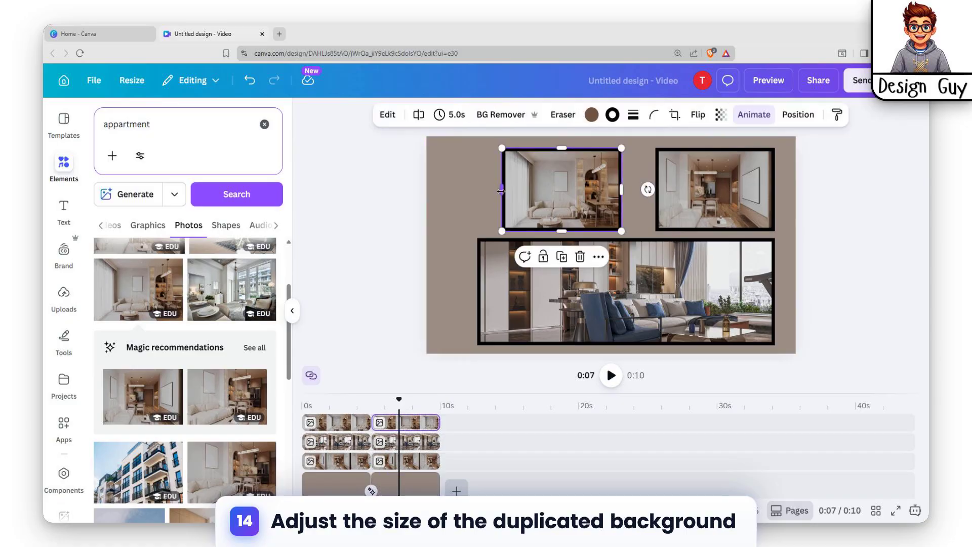
left_click_drag(503, 189, 478, 194)
left_click(699, 193)
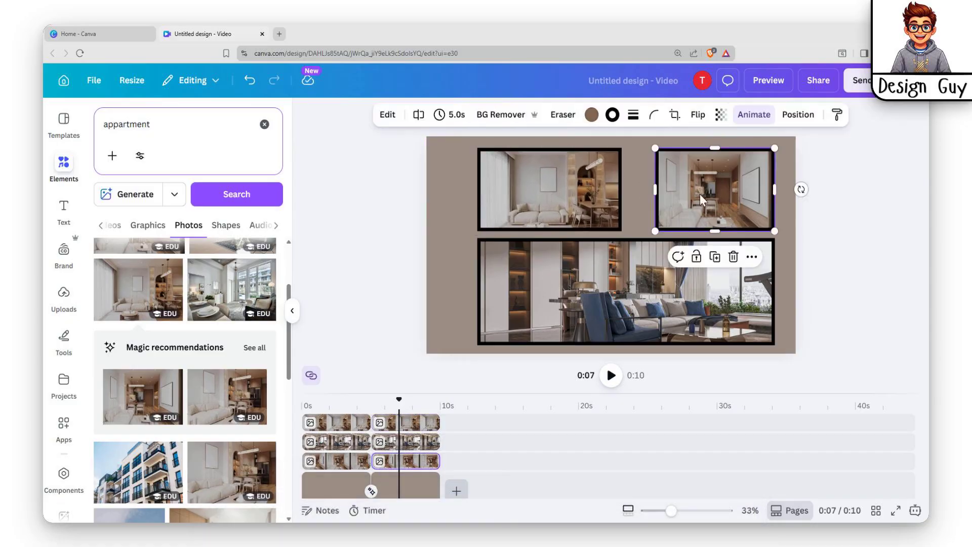
left_click_drag(652, 189, 634, 194)
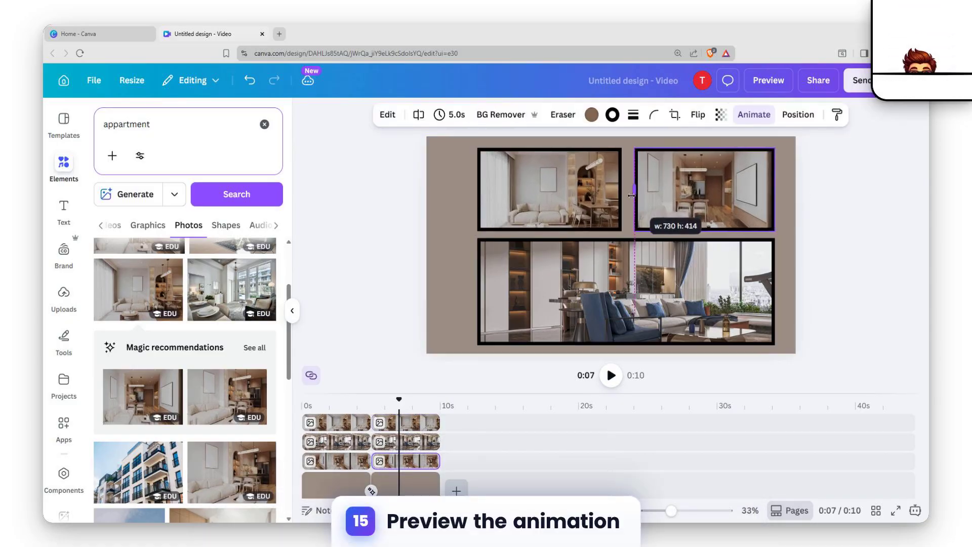
left_click(630, 296)
left_click(446, 280)
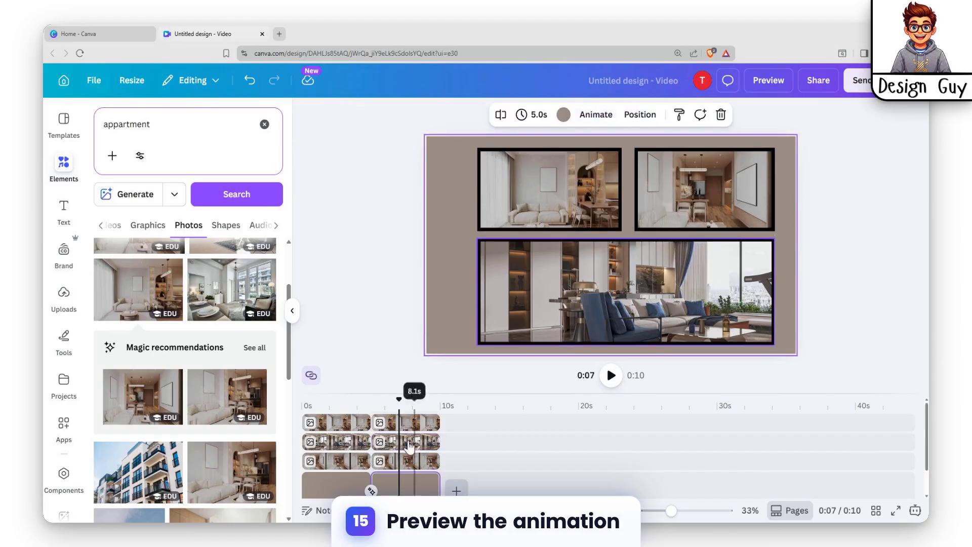
Play the page transition from about 0:04, then watch the video in the full-screen preview and close it.
left_click_drag(398, 405, 357, 402)
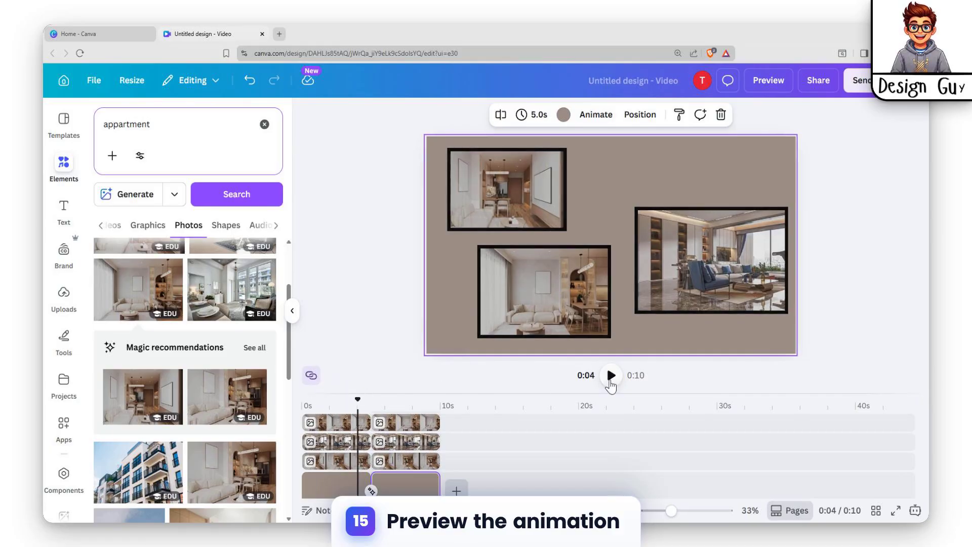
left_click(611, 375)
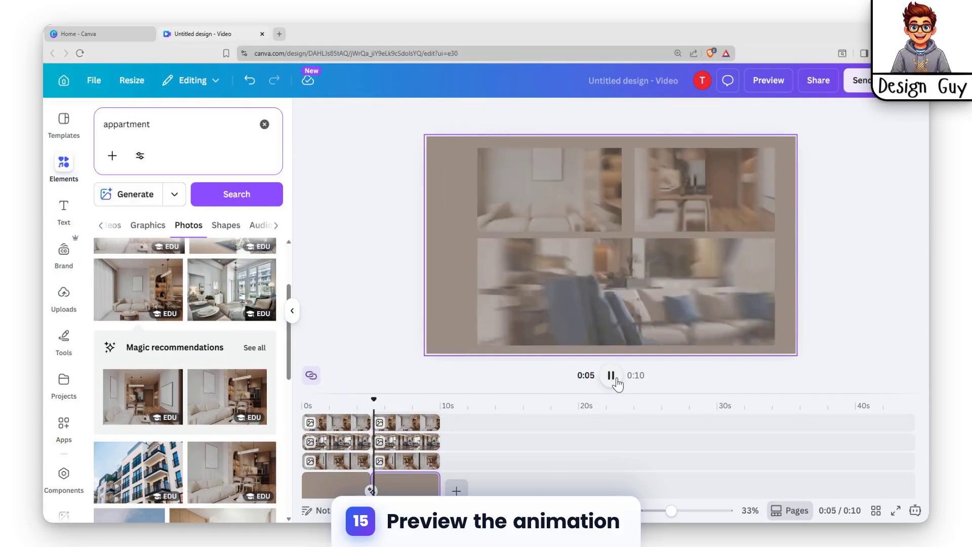
left_click(346, 429)
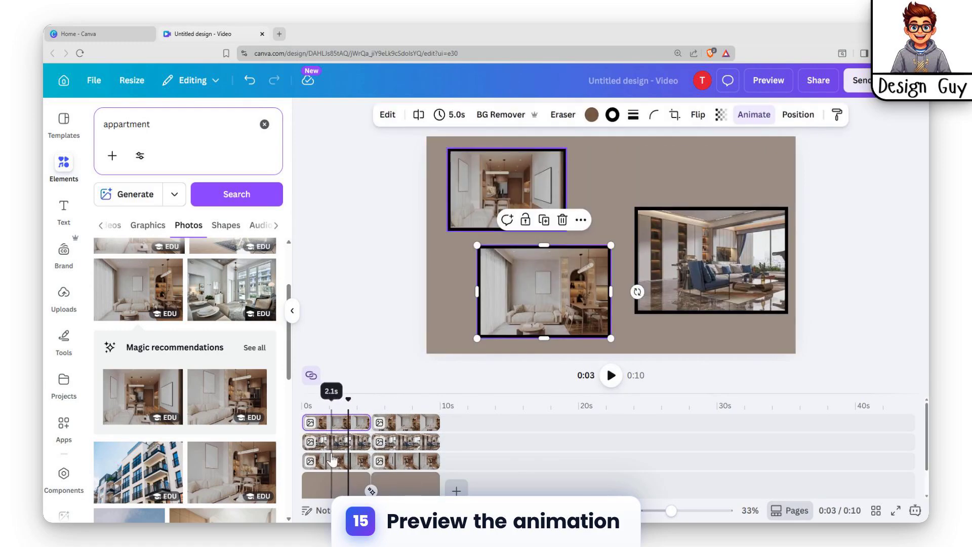
left_click(333, 484)
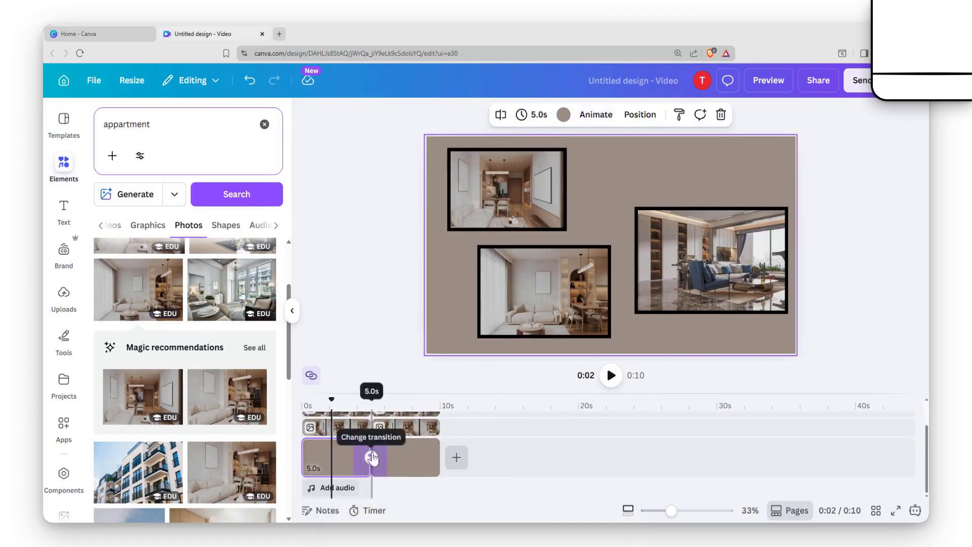
left_click(789, 83)
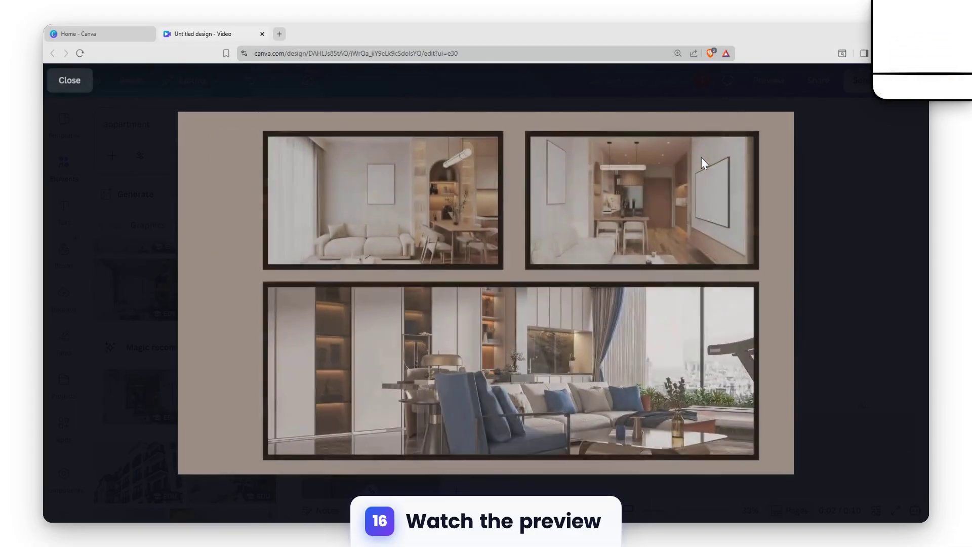
key("Escape")
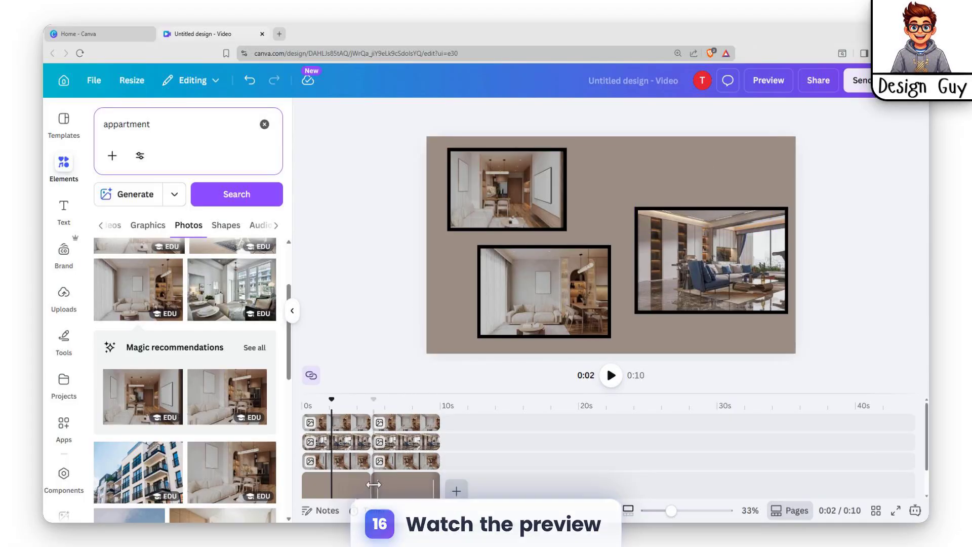
Change the transition between the two pages from Match & Move to Flow and play it back.
left_click(454, 464)
left_click(371, 490)
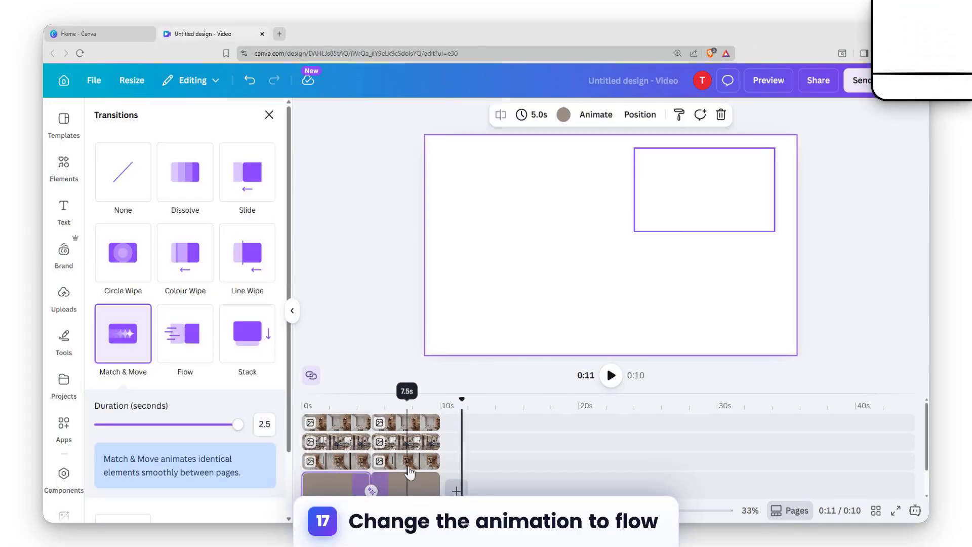
left_click(398, 463)
left_click(371, 491)
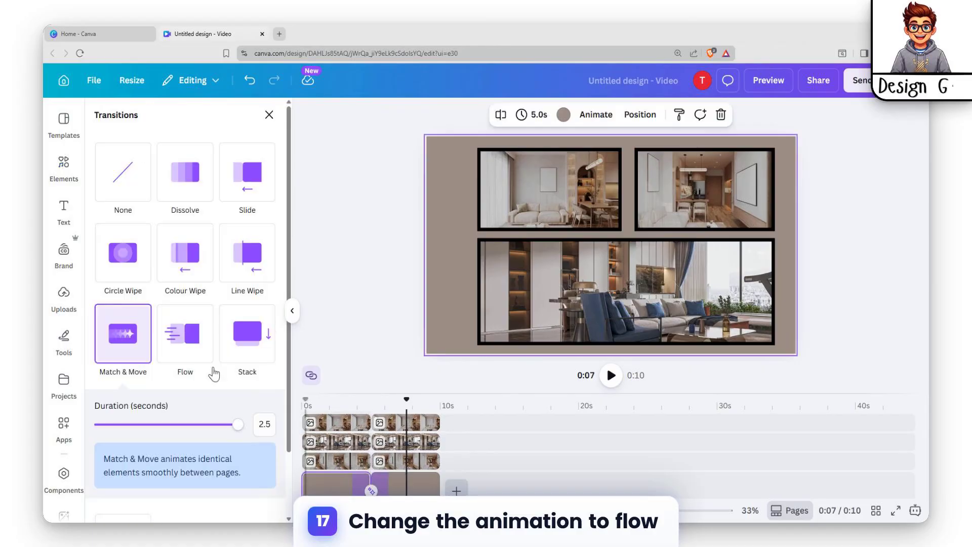
left_click(195, 332)
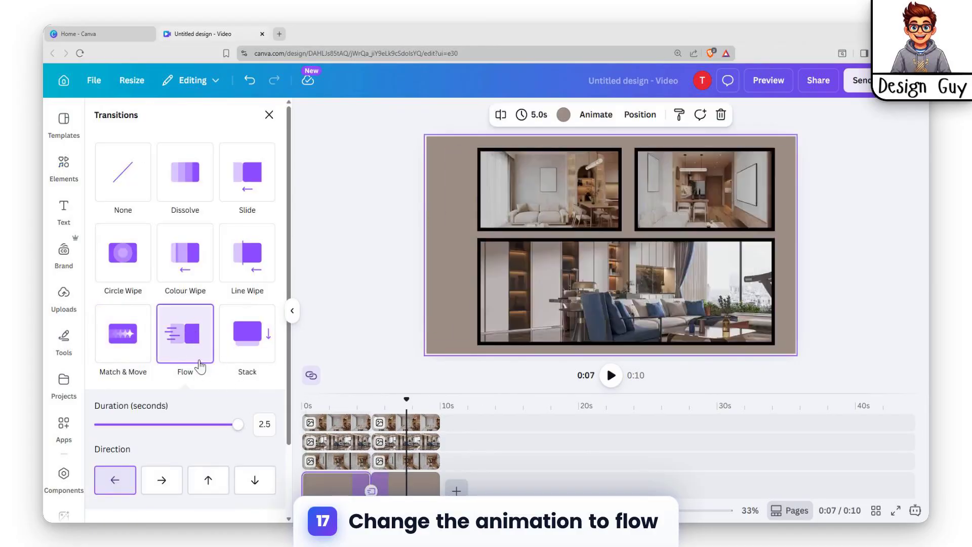
left_click(322, 490)
left_click(613, 378)
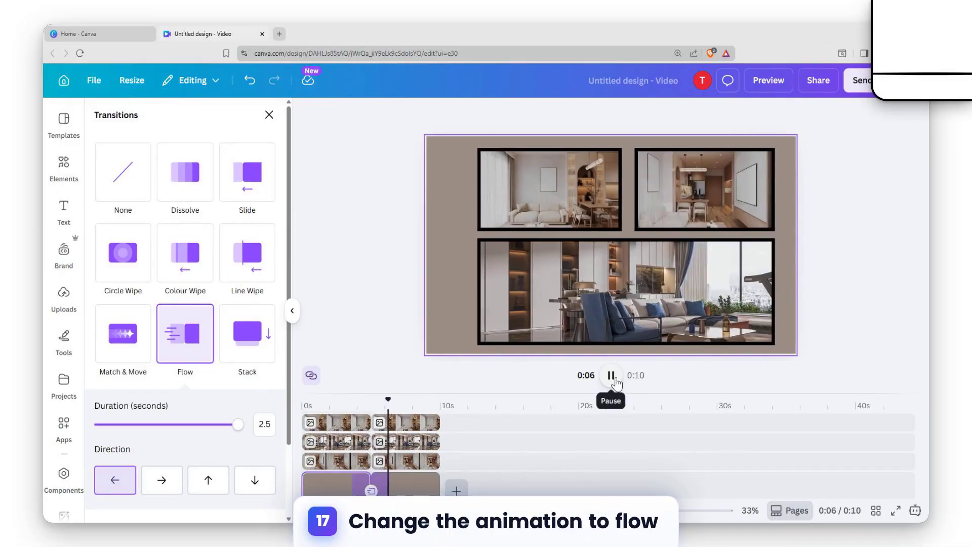
left_click(612, 377)
Add a blank third page and place a heading in its upper part.
left_click(456, 491)
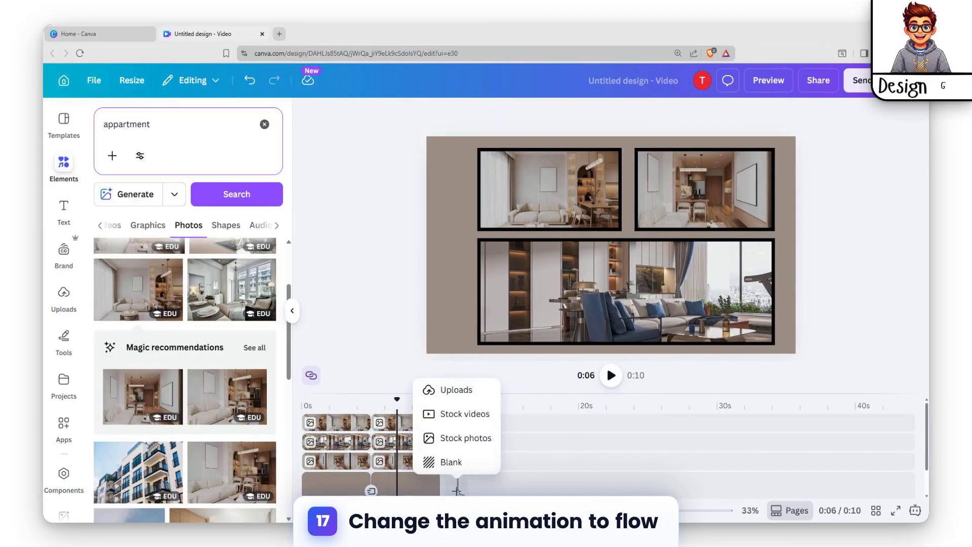
left_click(451, 461)
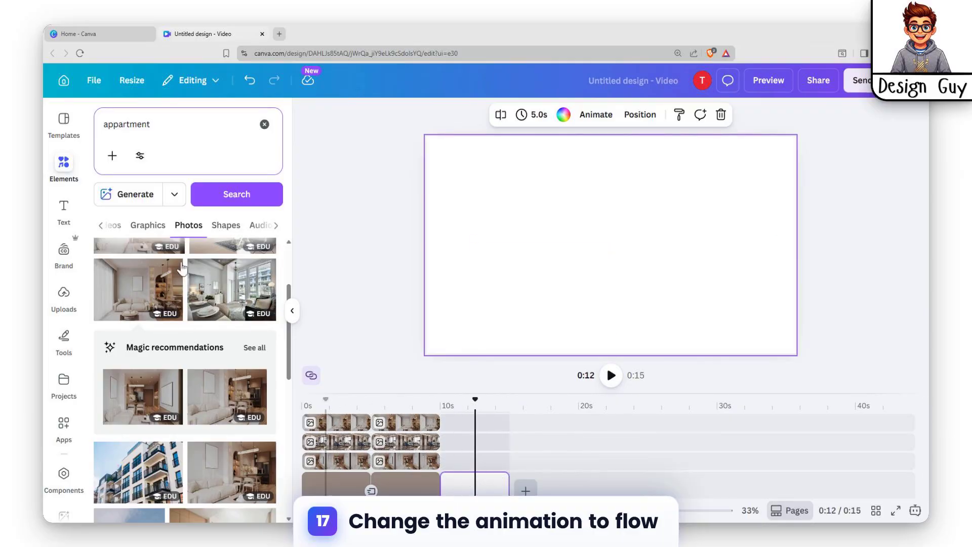
left_click(71, 218)
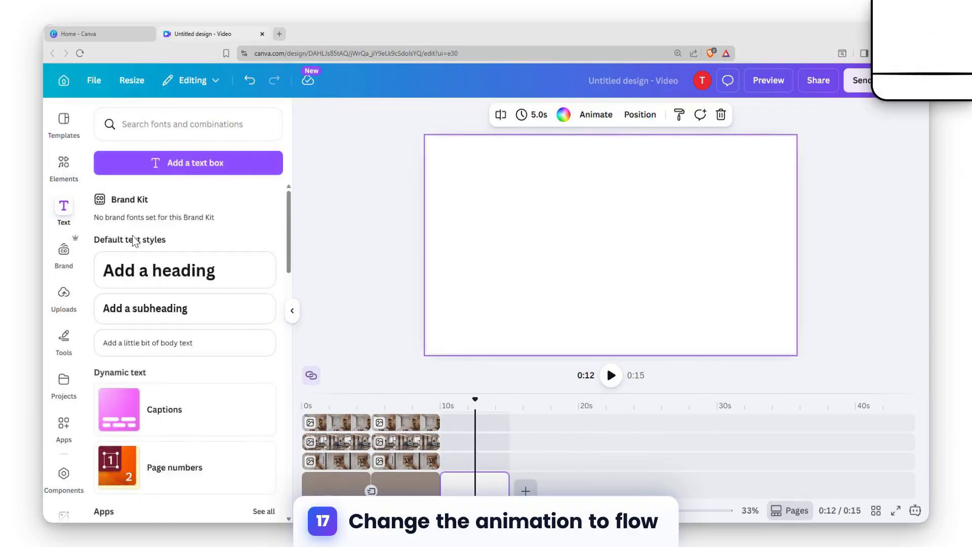
left_click(211, 278)
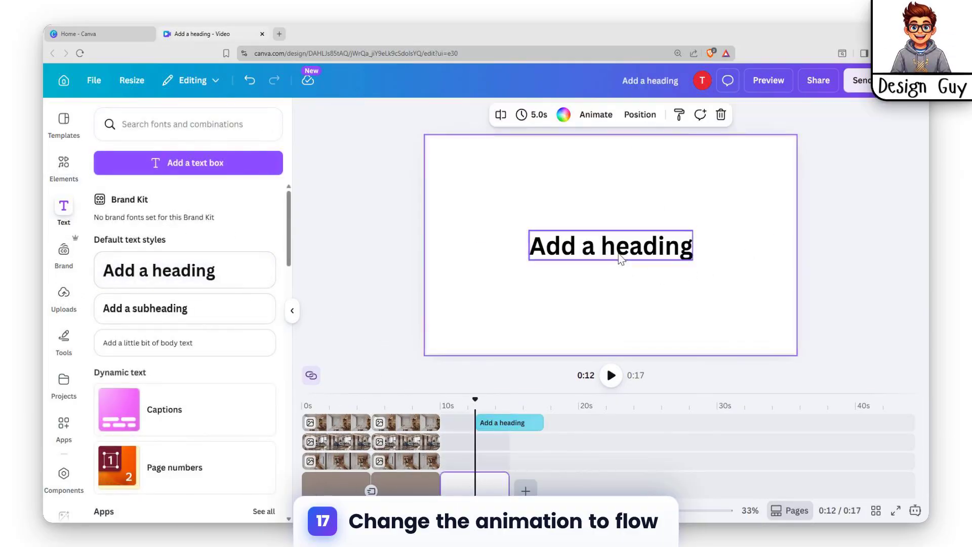
left_click_drag(623, 254, 579, 198)
Replace the heading's text with "Are you looking for a cheap appartment?".
double_click(578, 197)
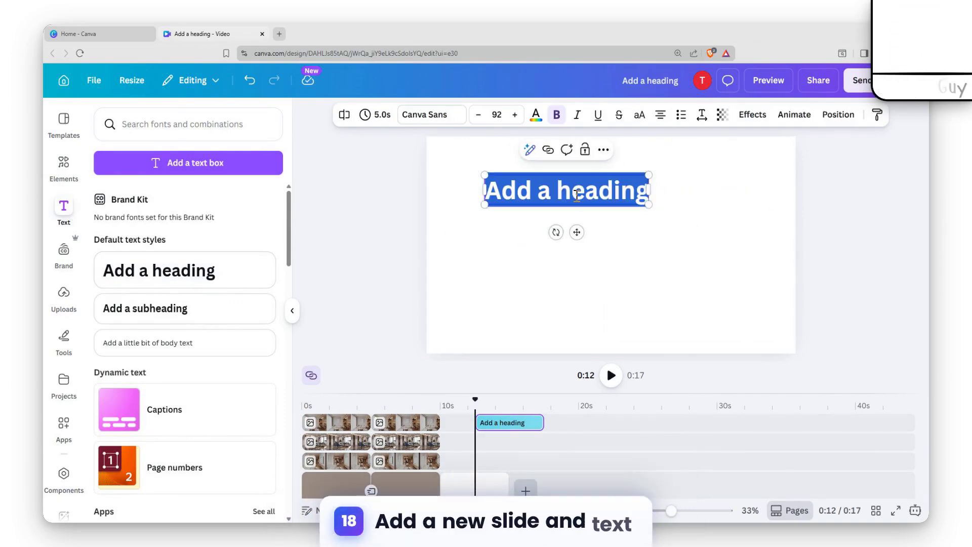
type("Are")
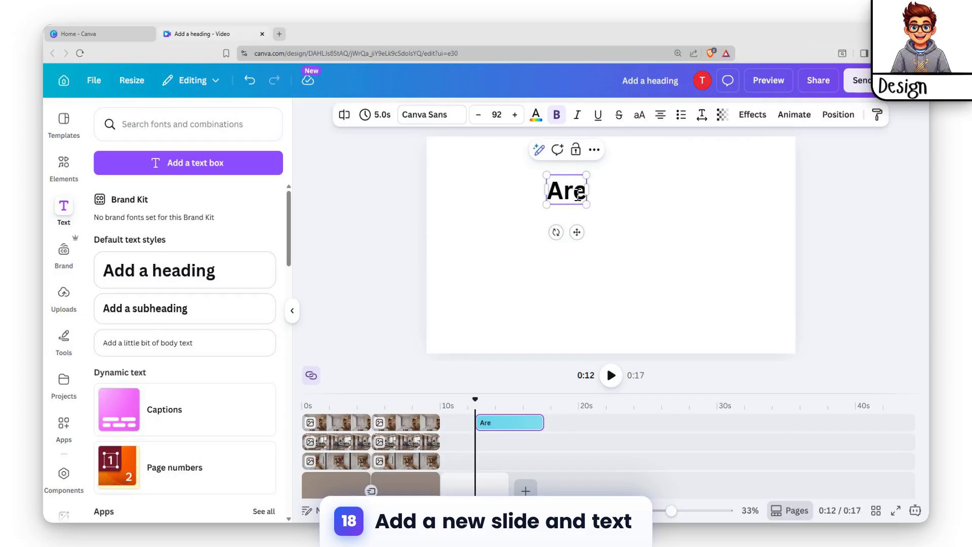
type(" you loo")
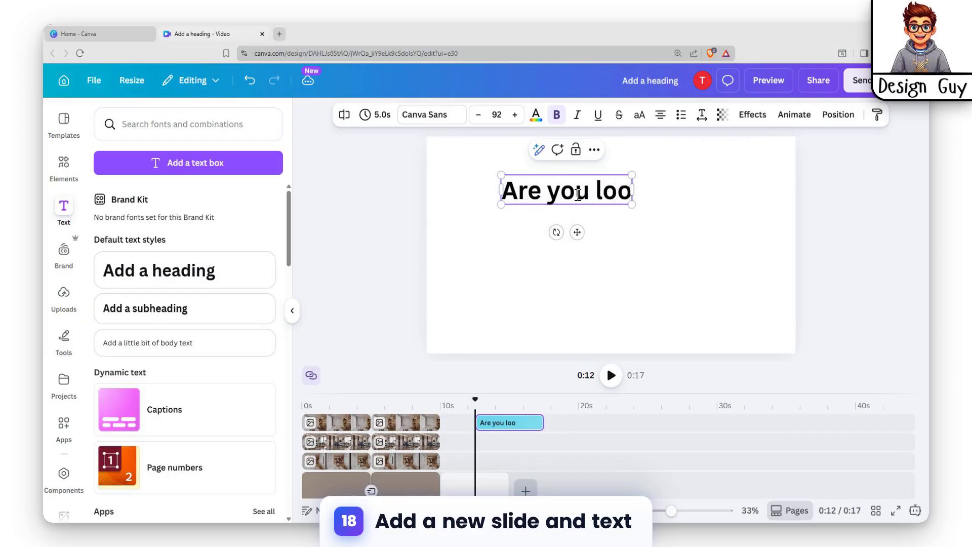
type("king for a")
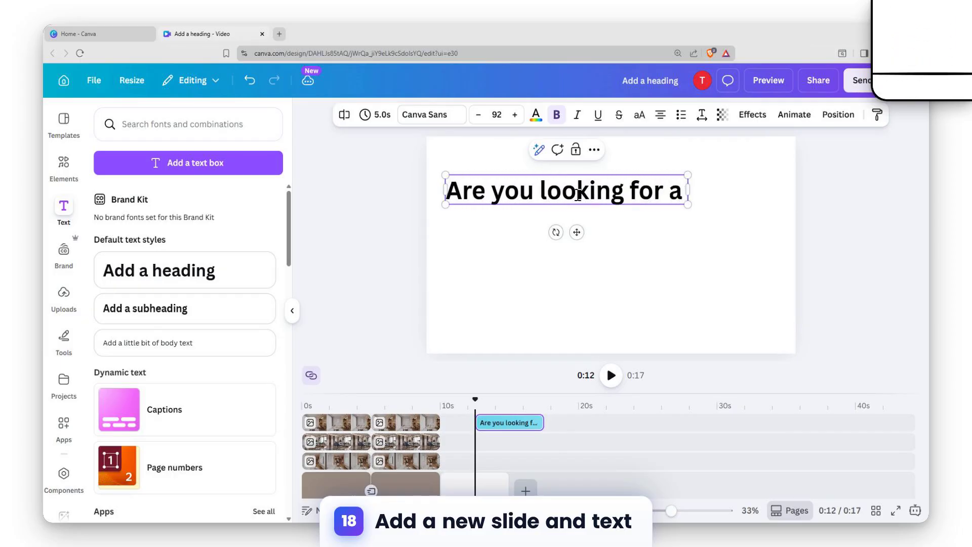
type(" cheap")
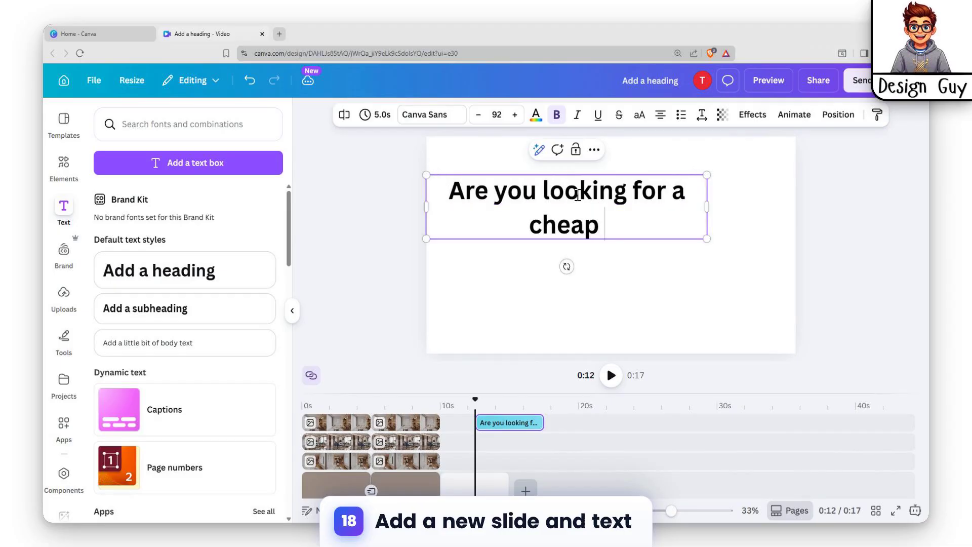
type(" appart")
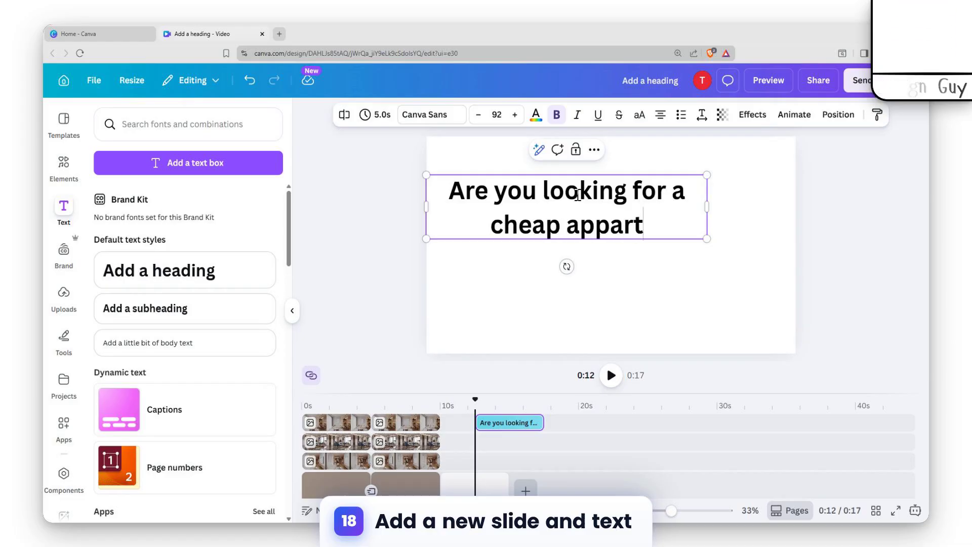
type("ment")
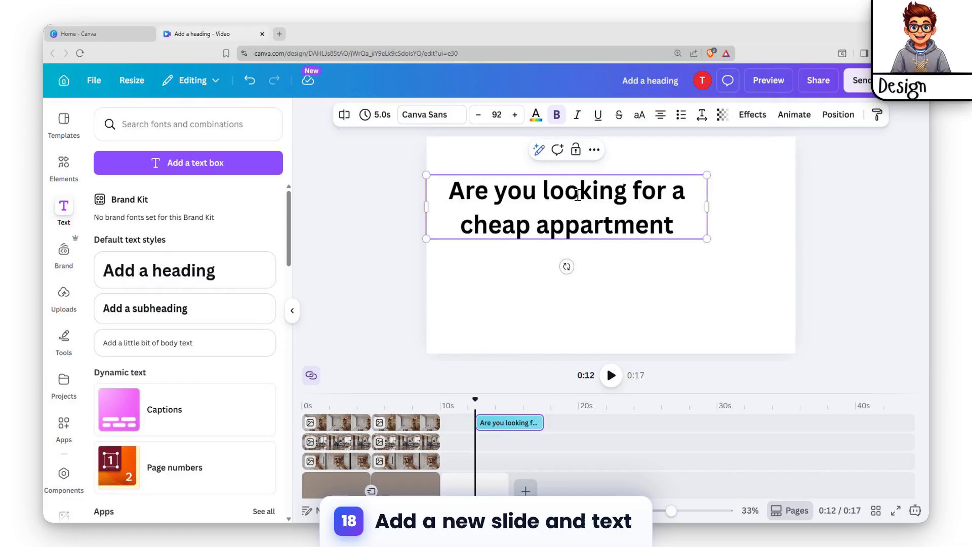
type("?")
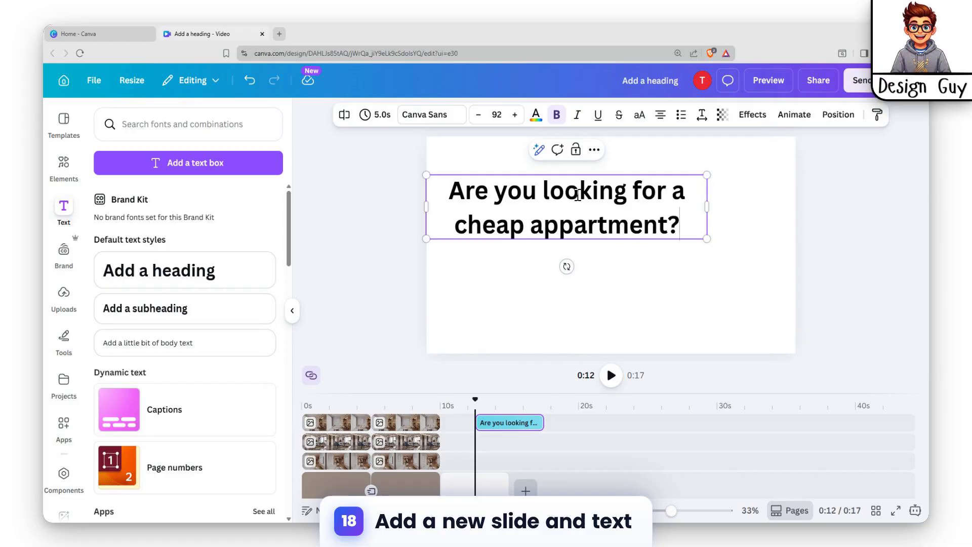
left_click(700, 281)
Duplicate the heading and place the copy below the original towards the page's right edge.
left_click(628, 215)
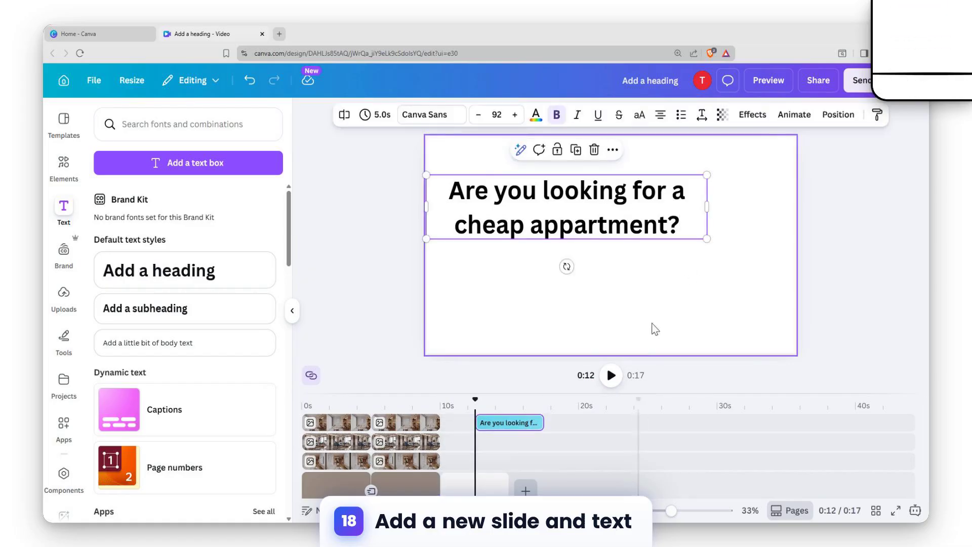
key("ctrl+v")
left_click_drag(563, 217, 628, 303)
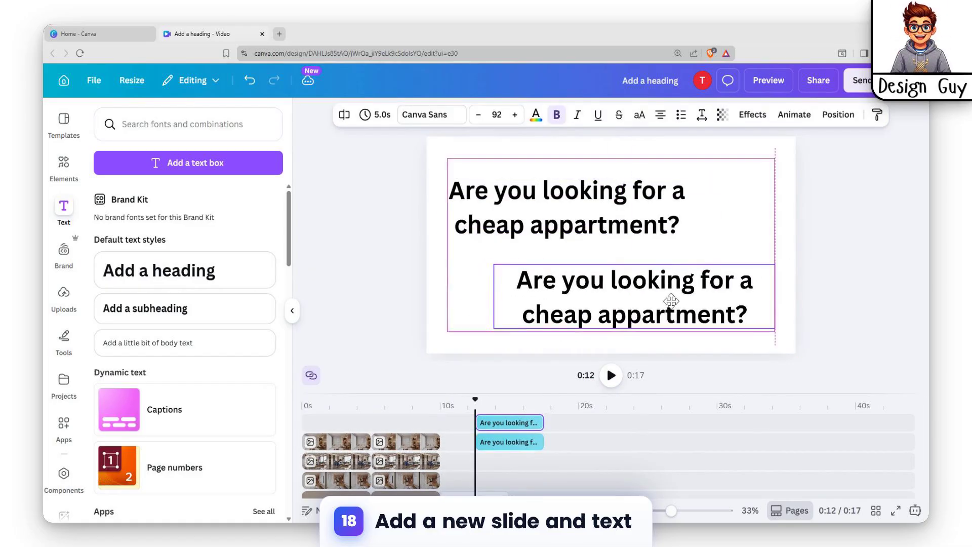
Replace the copied heading's text with "Here is our offer".
double_click(609, 293)
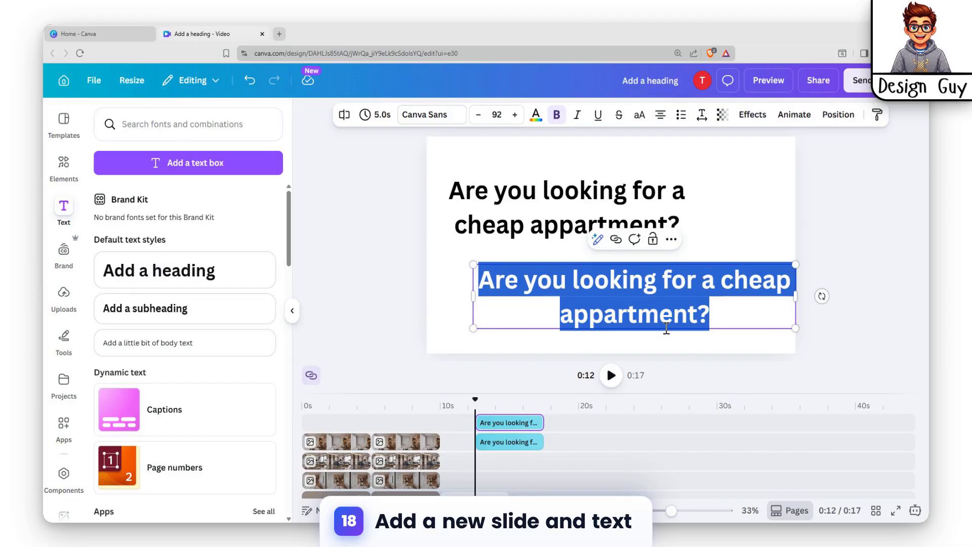
type("Here is")
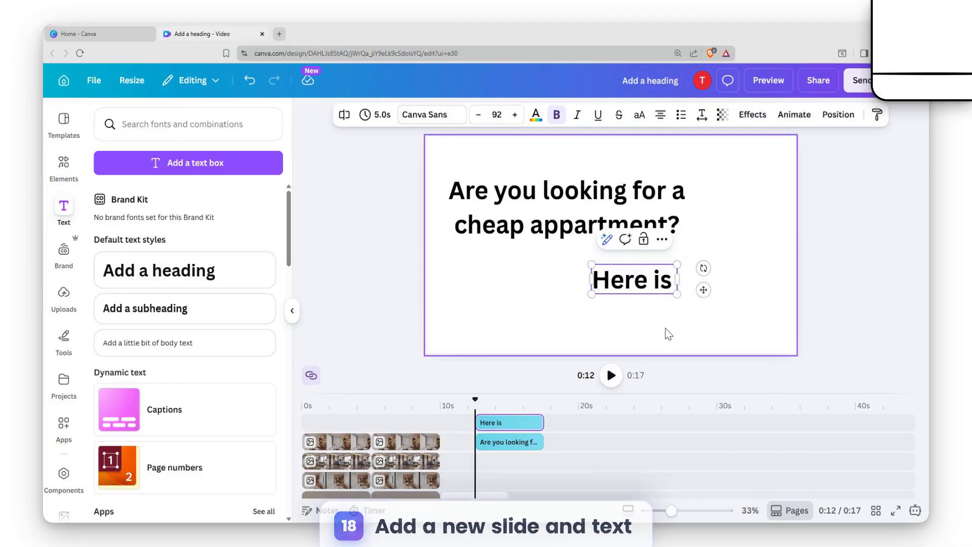
type(" our off")
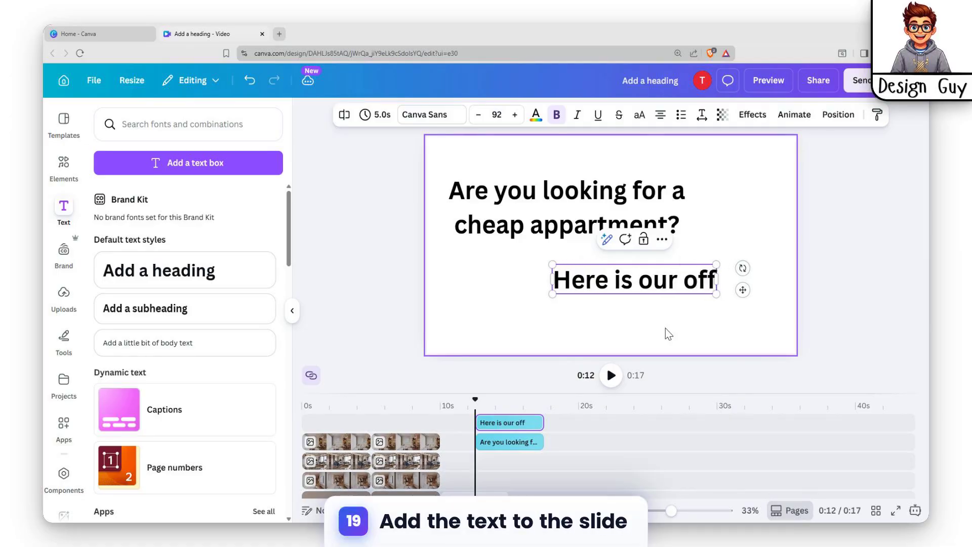
type("er")
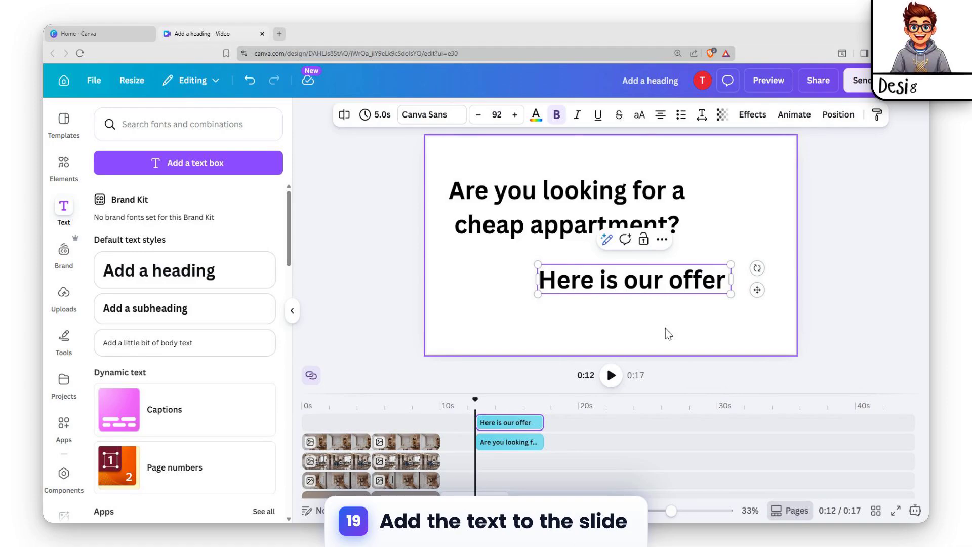
left_click(665, 328)
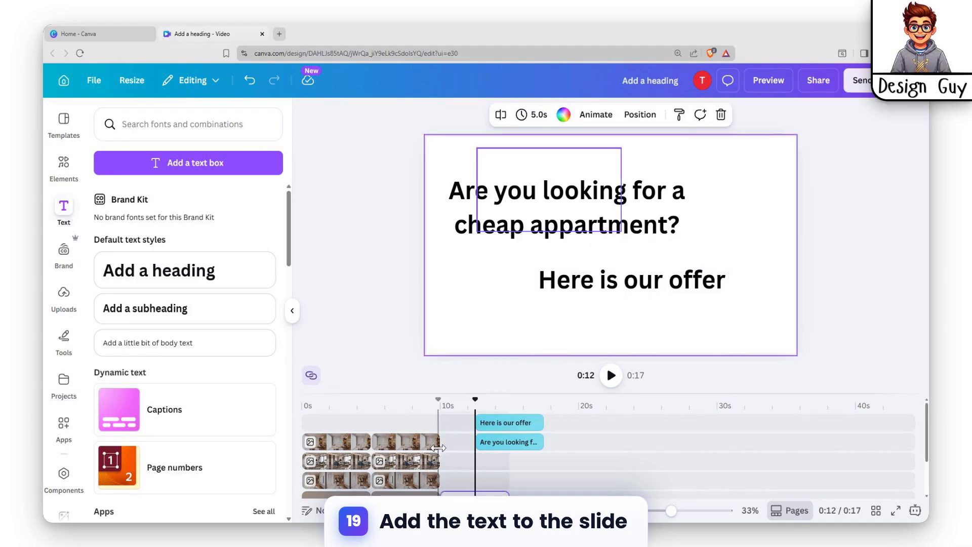
Fit both text clips to the third page's time span and try trimming the question clip's start to a 3.2 s duration.
left_click_drag(515, 423, 509, 443)
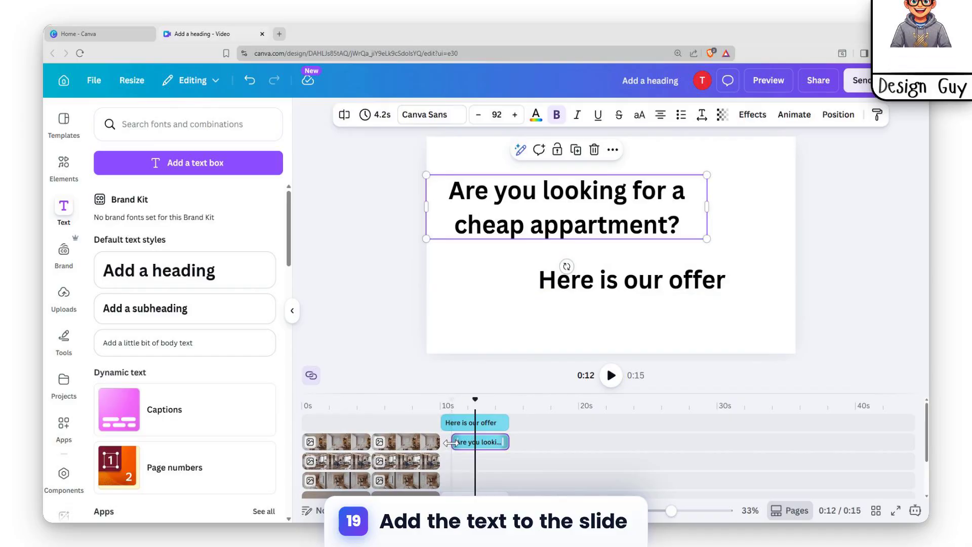
left_click_drag(452, 442, 463, 442)
left_click(463, 422)
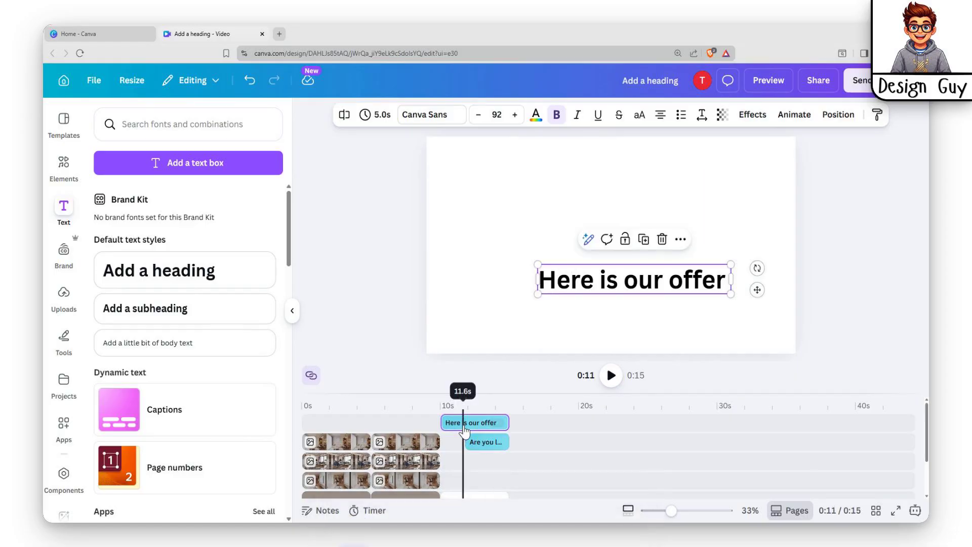
left_click(444, 417)
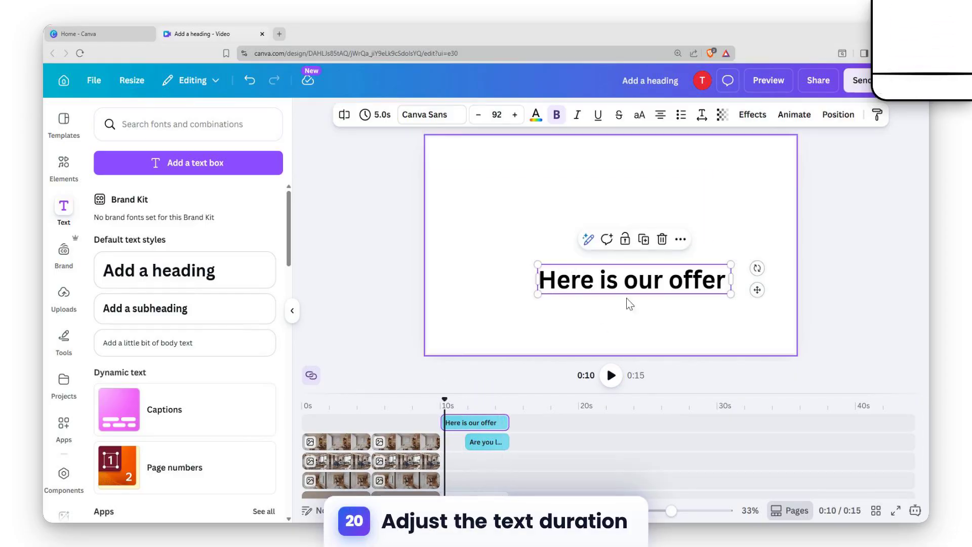
left_click(489, 442)
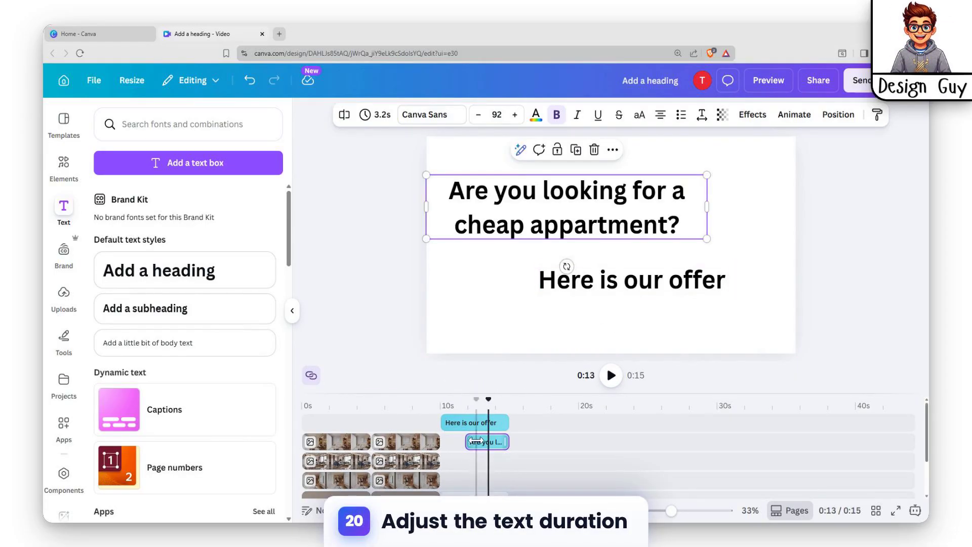
Restore the question clip to the full 5.0 s and trim the start of the "Here is our offer" clip to a 2.8 s duration.
left_click_drag(472, 425, 508, 422)
left_click(450, 441)
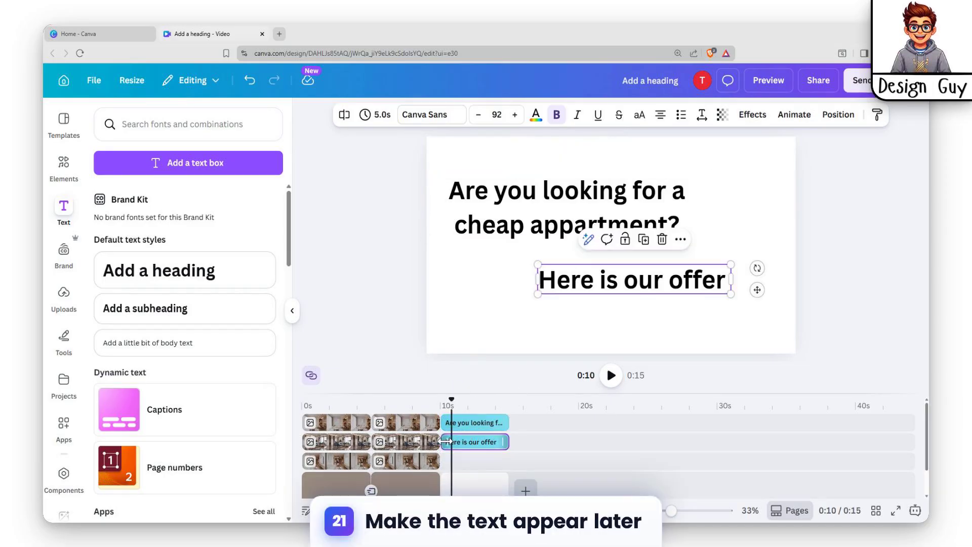
left_click_drag(449, 441, 475, 441)
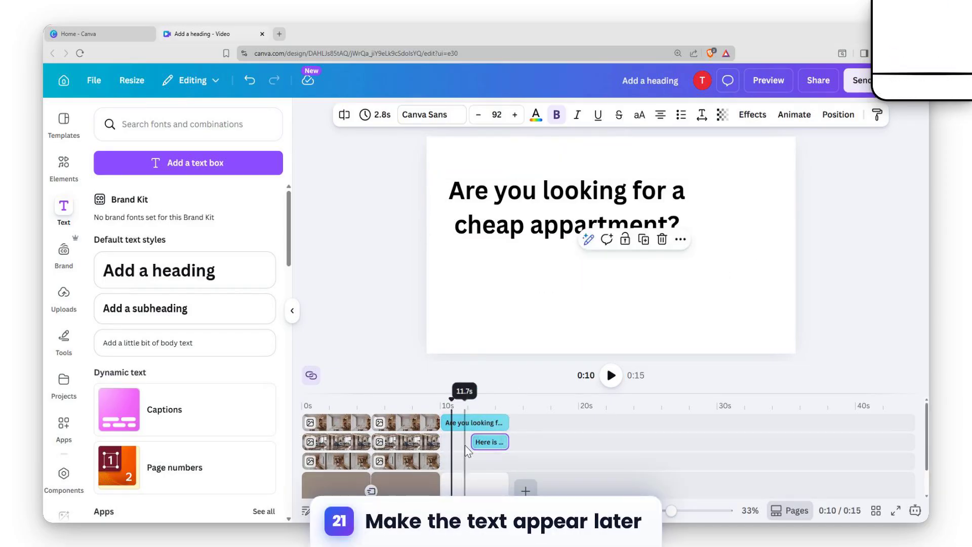
left_click(464, 445)
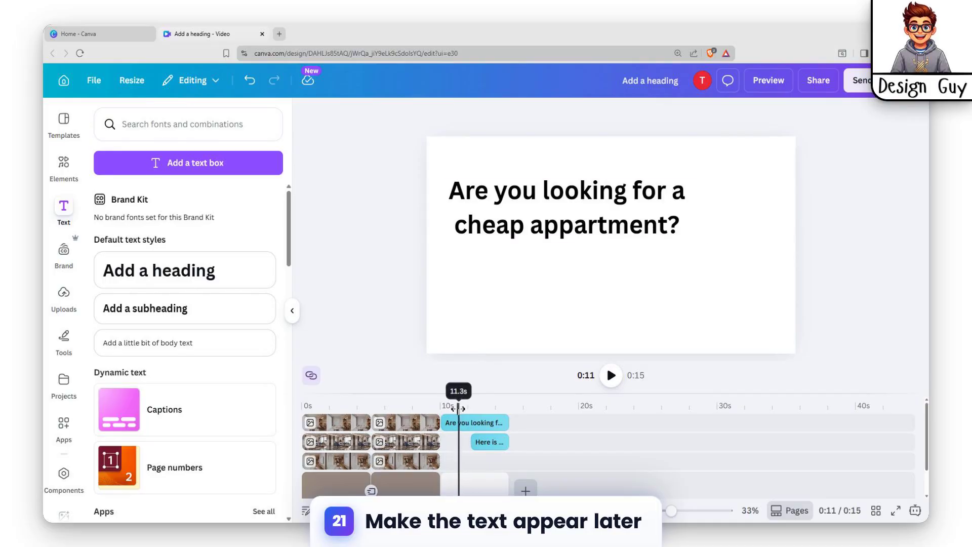
left_click(611, 375)
Apply the Typewriter animation to the question text with Animate set to Both, and raise its speed to about two thirds of the range.
left_click(628, 191)
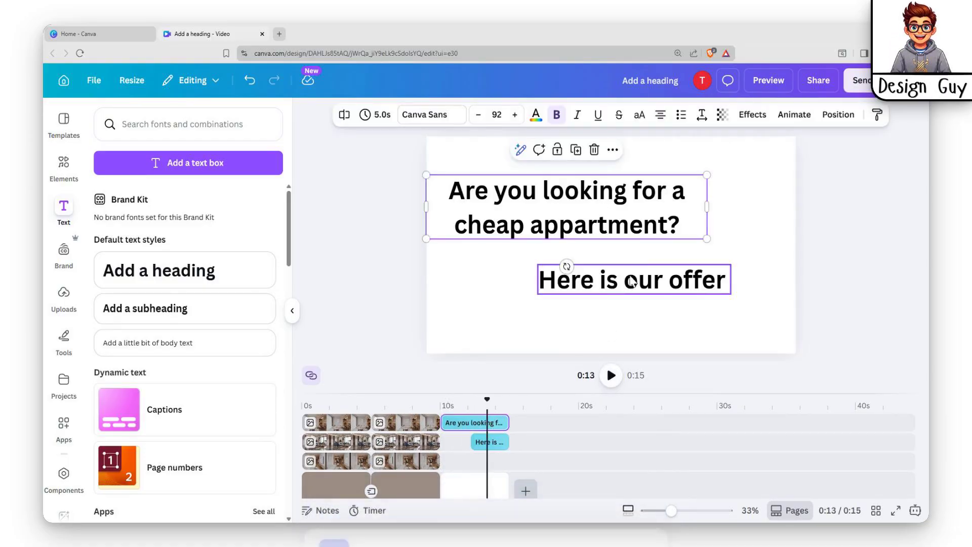
left_click(800, 116)
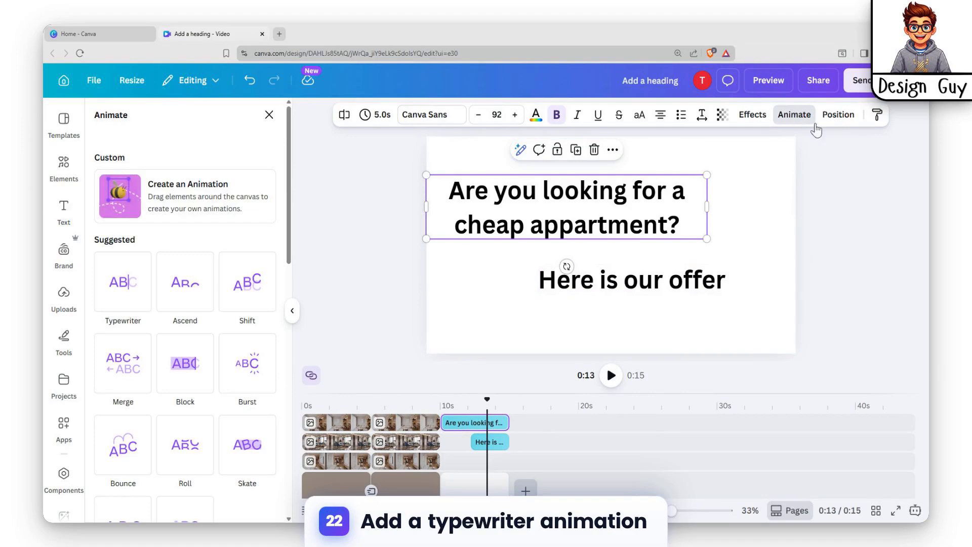
left_click(124, 292)
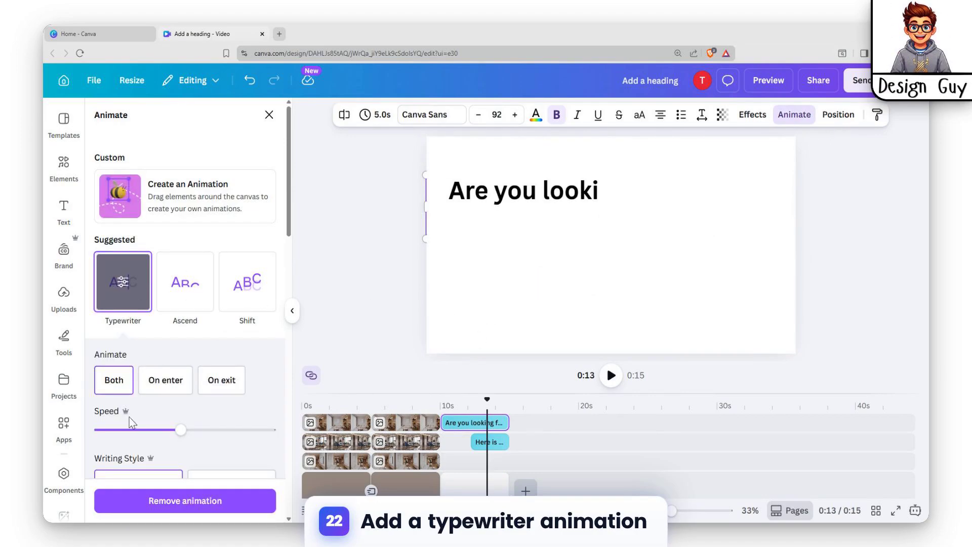
left_click_drag(178, 432, 221, 440)
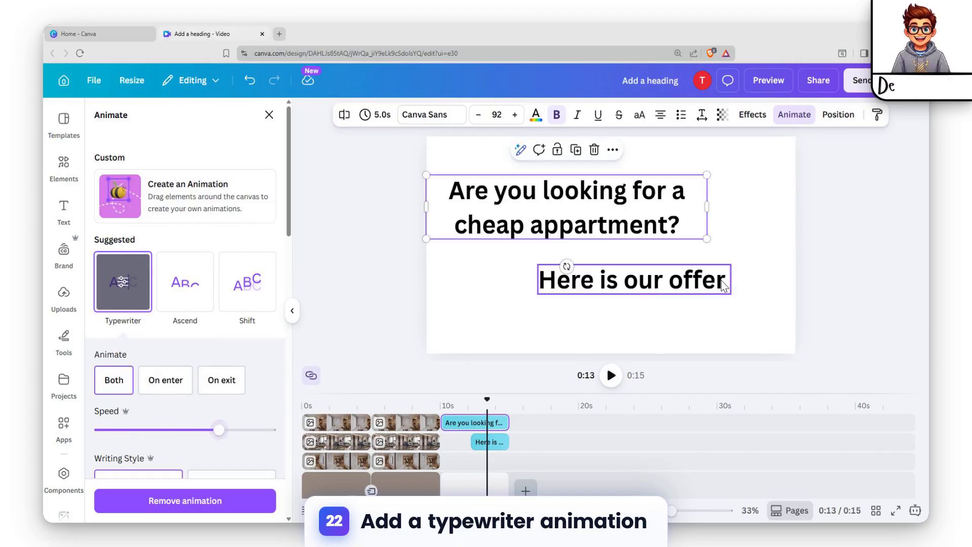
Apply the Burst animation to the "Here is our offer" text.
left_click(495, 443)
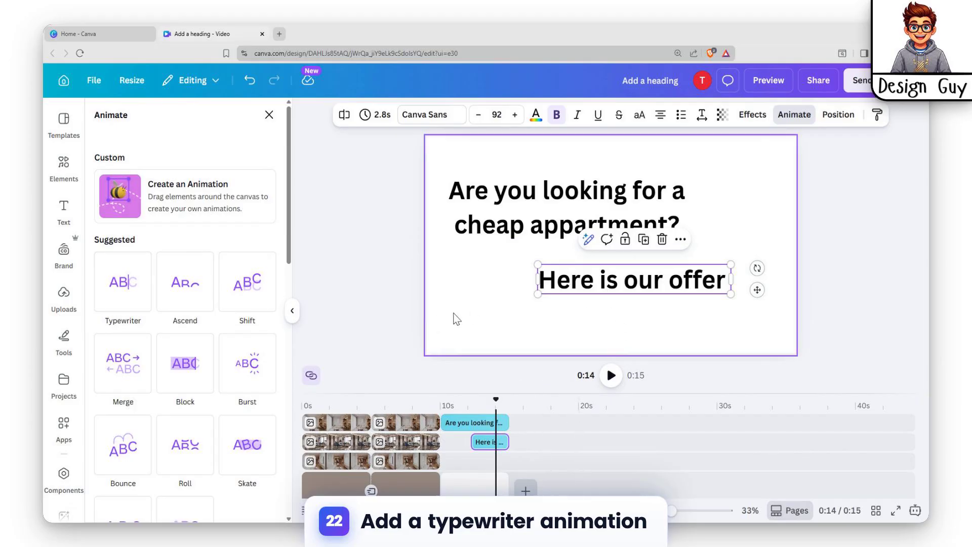
scroll(212, 436, "down", 4)
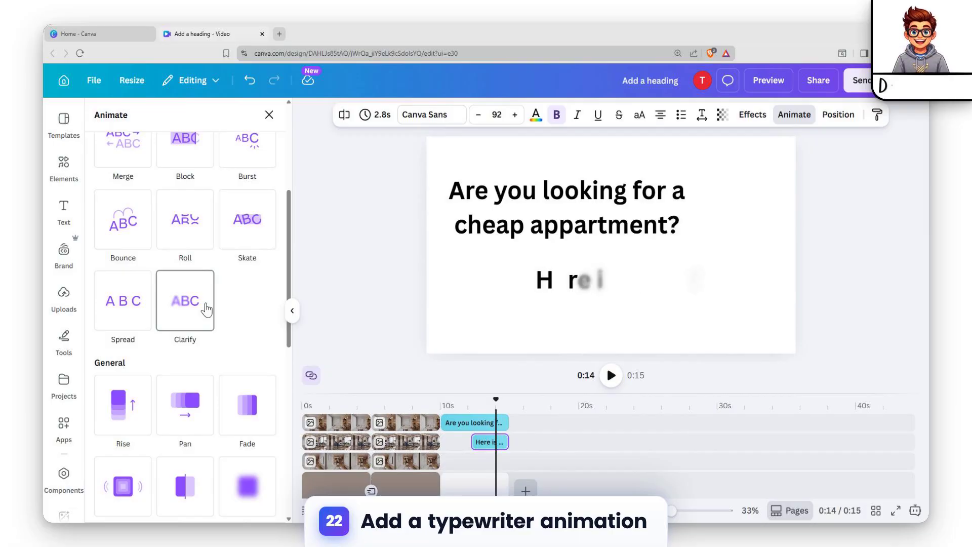
left_click(266, 164)
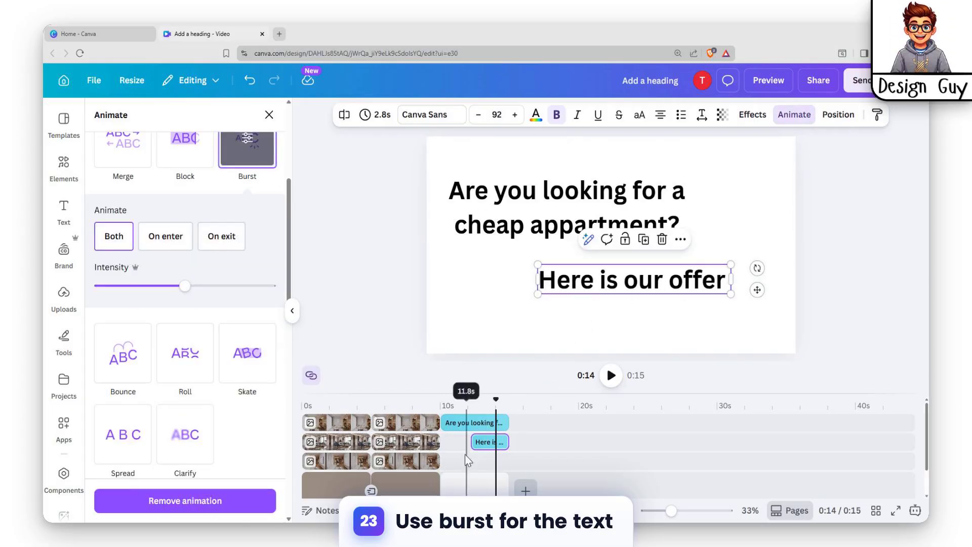
Apply the Outline effect to both text elements together and set the outline colour to light blue.
left_click(462, 469)
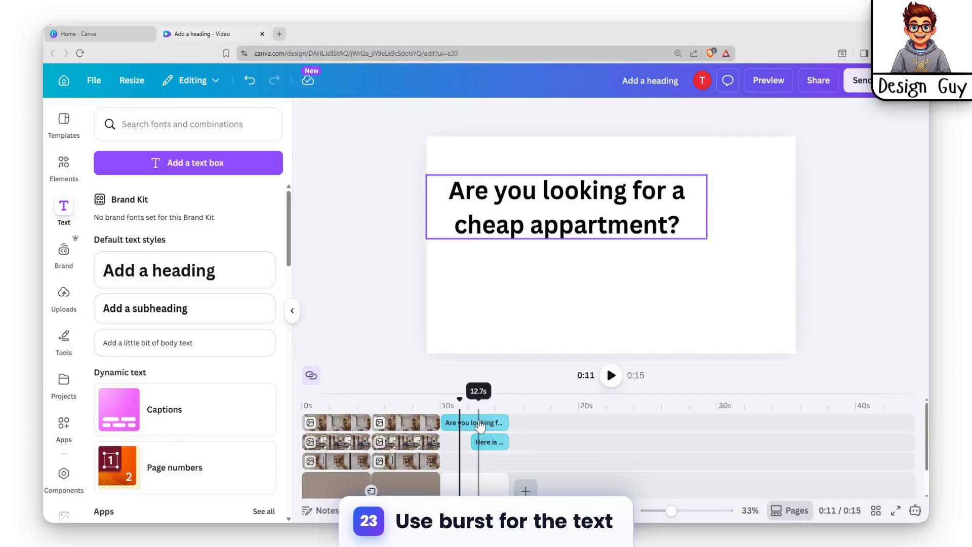
left_click(484, 448)
left_click(584, 202, "shift")
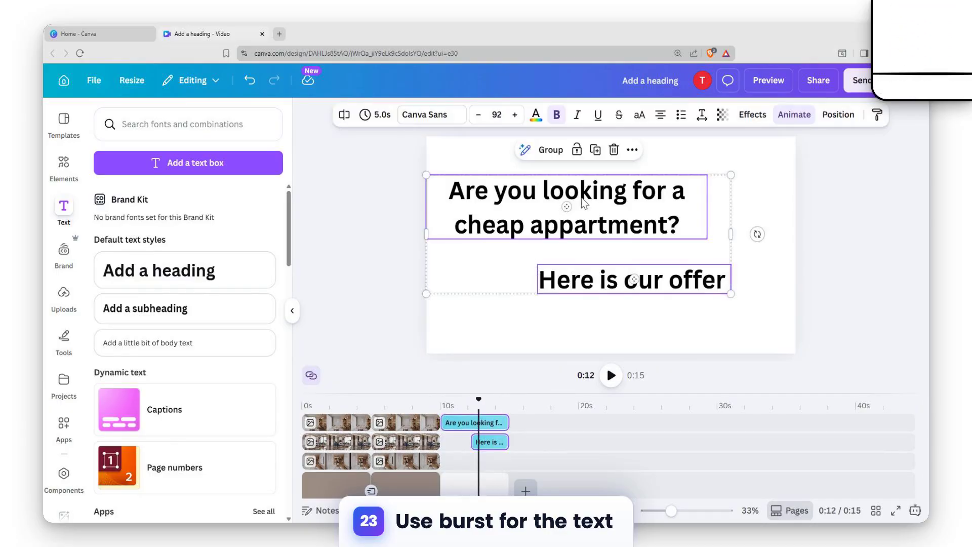
left_click(753, 115)
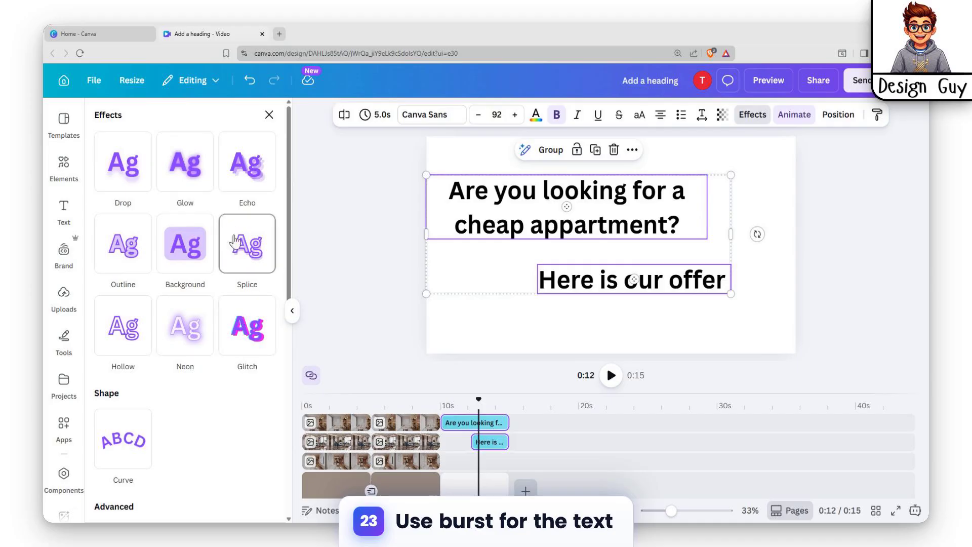
left_click(192, 256)
left_click(150, 267)
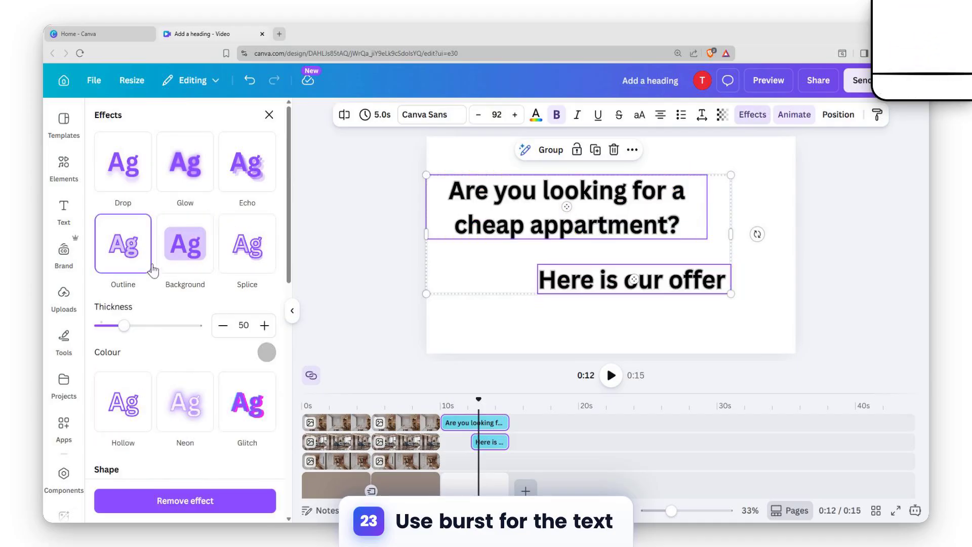
left_click(266, 352)
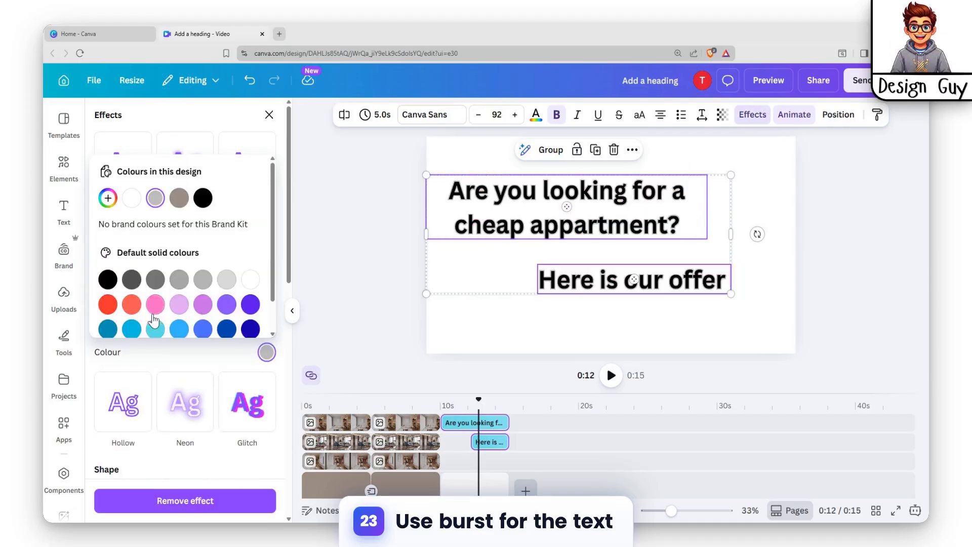
left_click(179, 329)
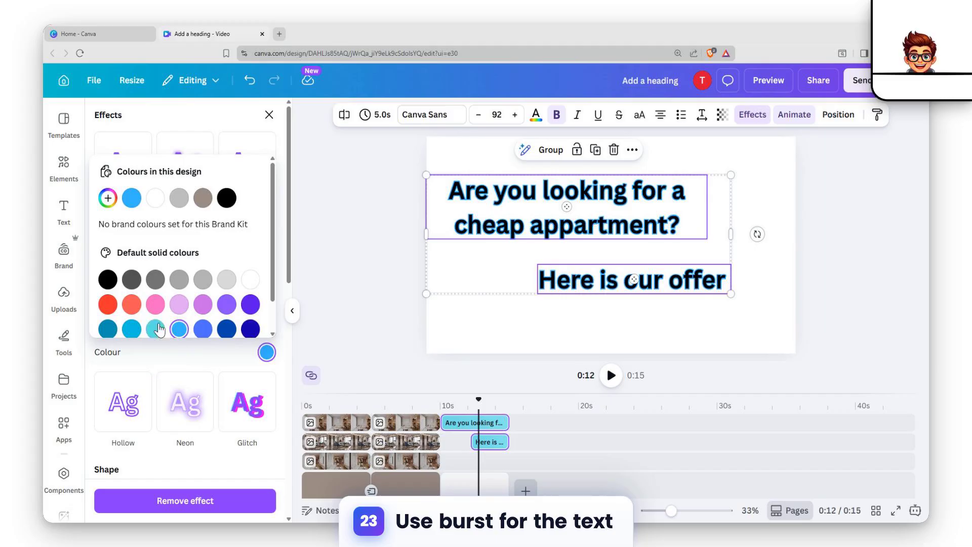
scroll(167, 345, "down", 5)
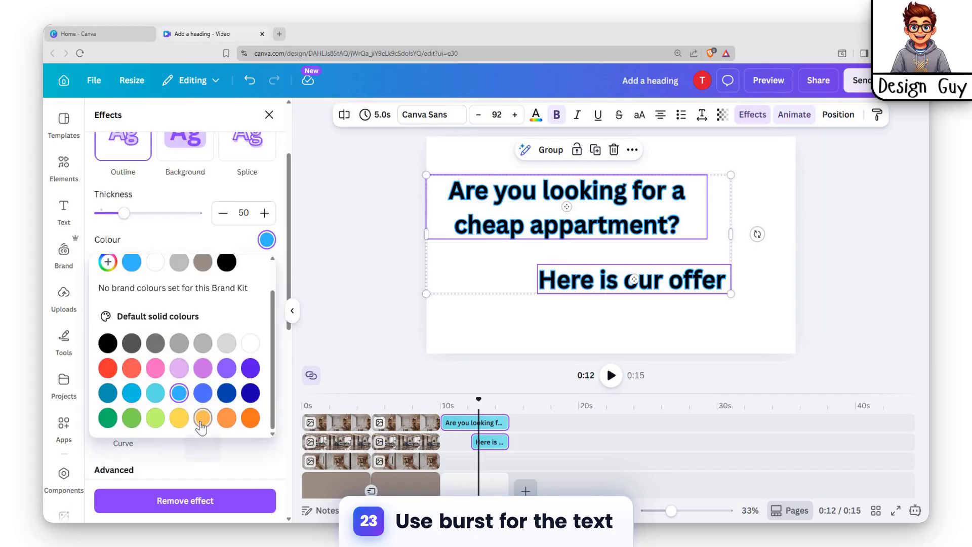
Fill both text elements with the default yellow-to-orange gradient as their text colour.
left_click(535, 116)
scroll(167, 379, "down", 5)
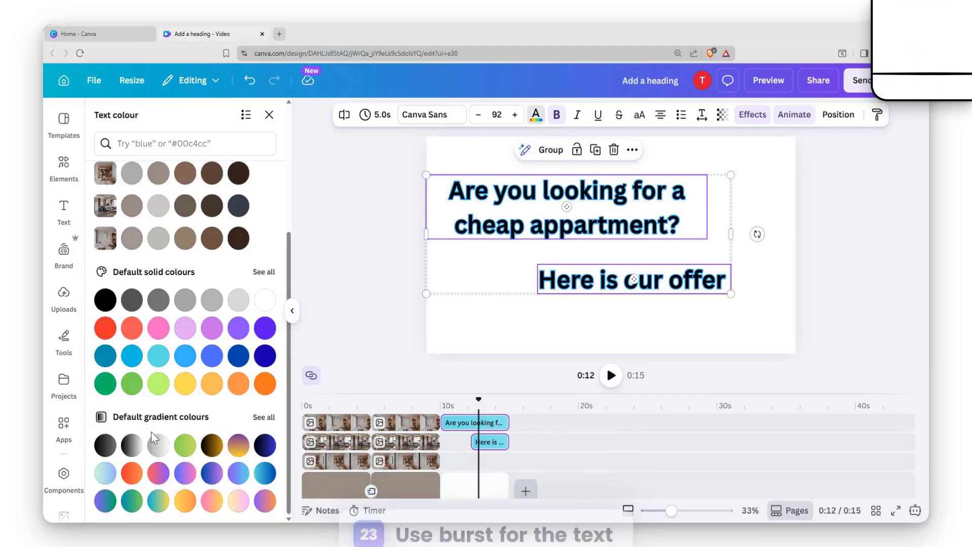
left_click(186, 501)
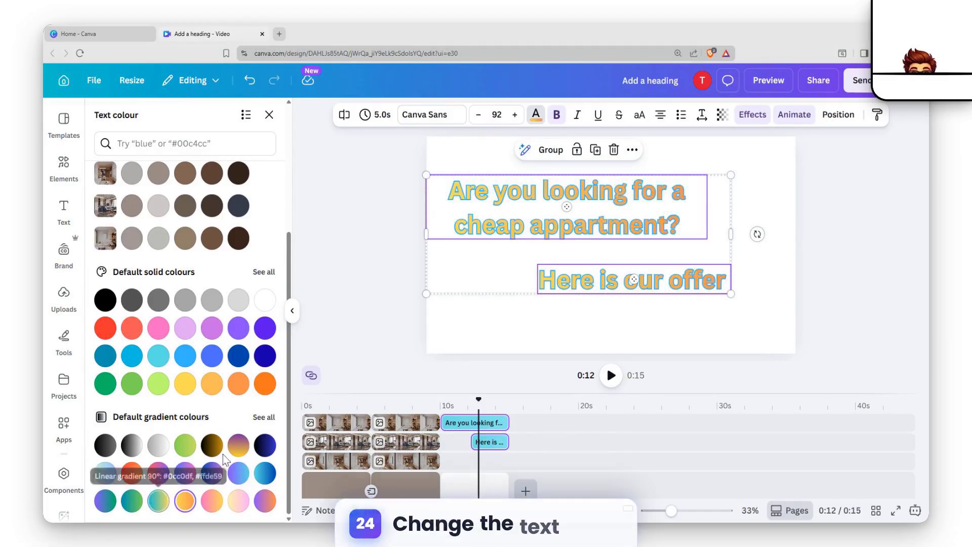
left_click(769, 283)
left_click(628, 289)
double_click(724, 286)
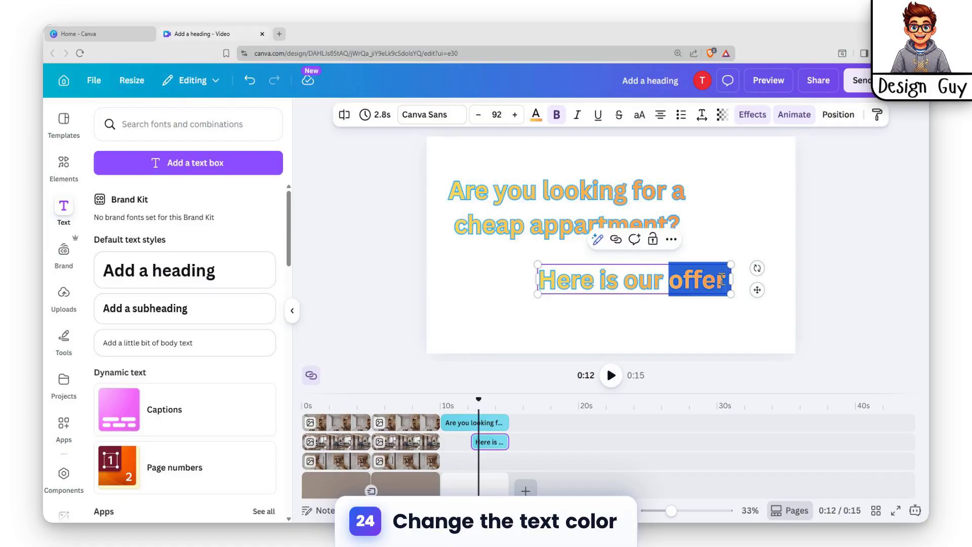
left_click(724, 290)
left_click(678, 332)
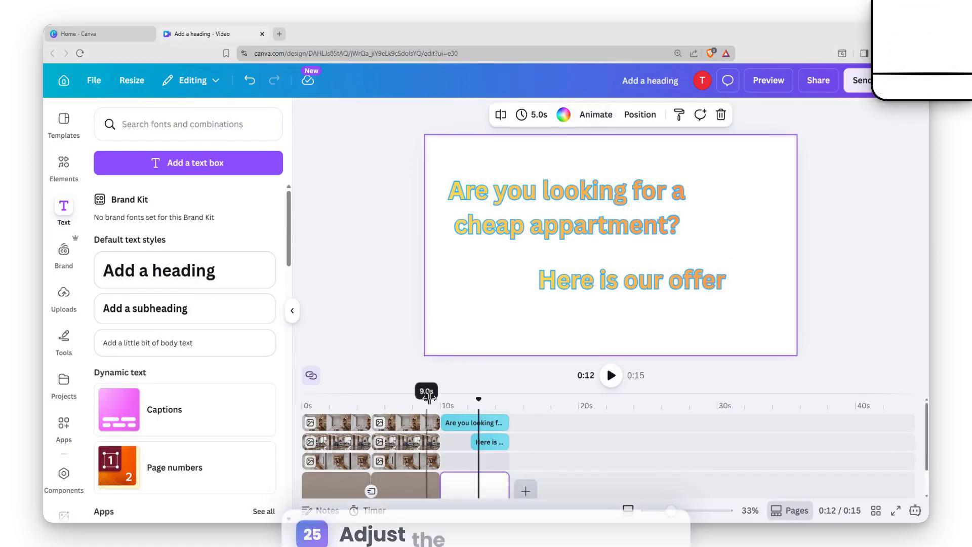
Move the text page to the start of the video, ahead of the two collage pages, and return the playhead to 0:00.
left_click(423, 489)
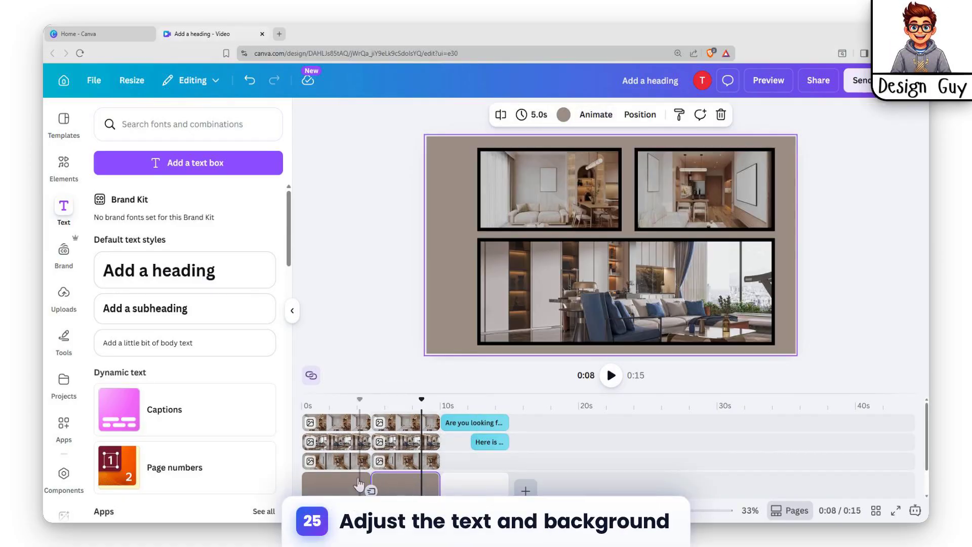
left_click(473, 483)
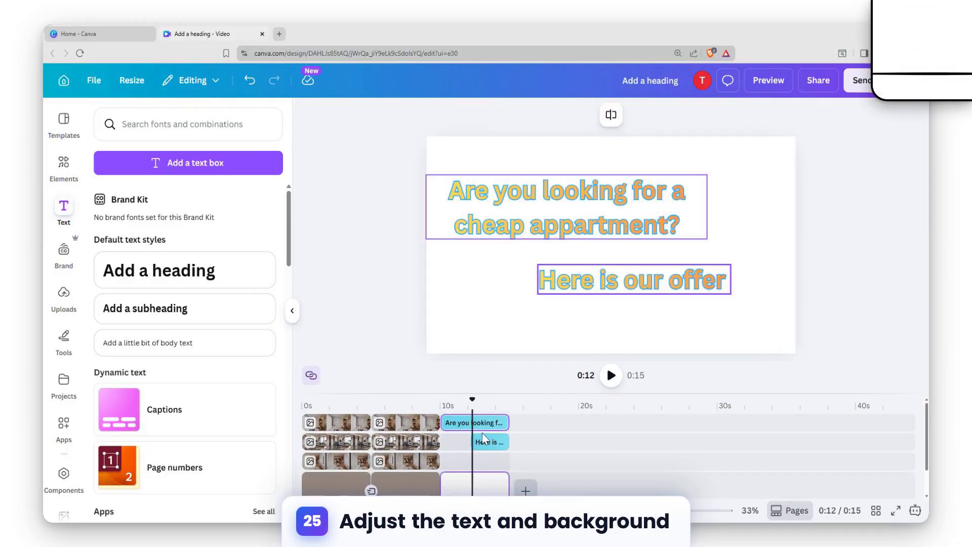
left_click_drag(487, 425, 309, 441)
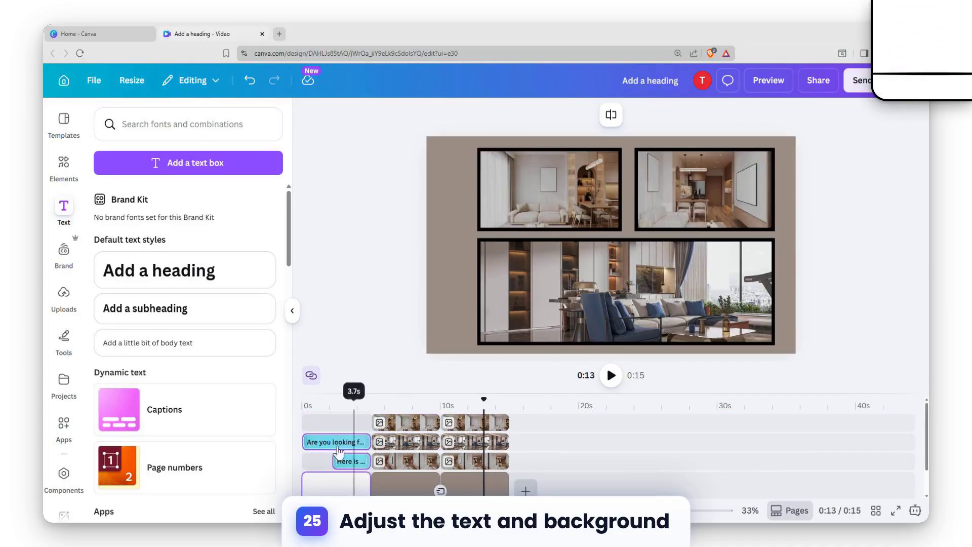
scroll(352, 439, "down", 1)
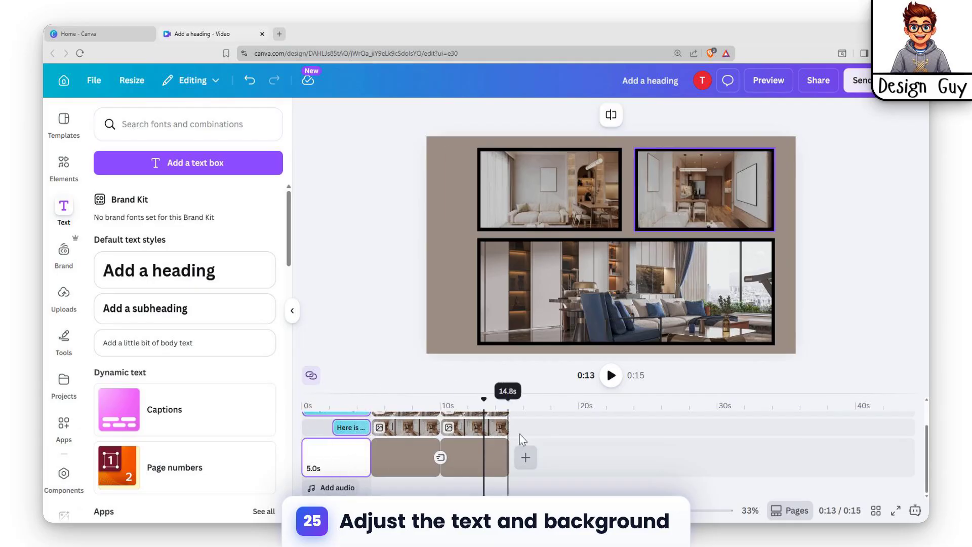
left_click_drag(487, 407, 312, 408)
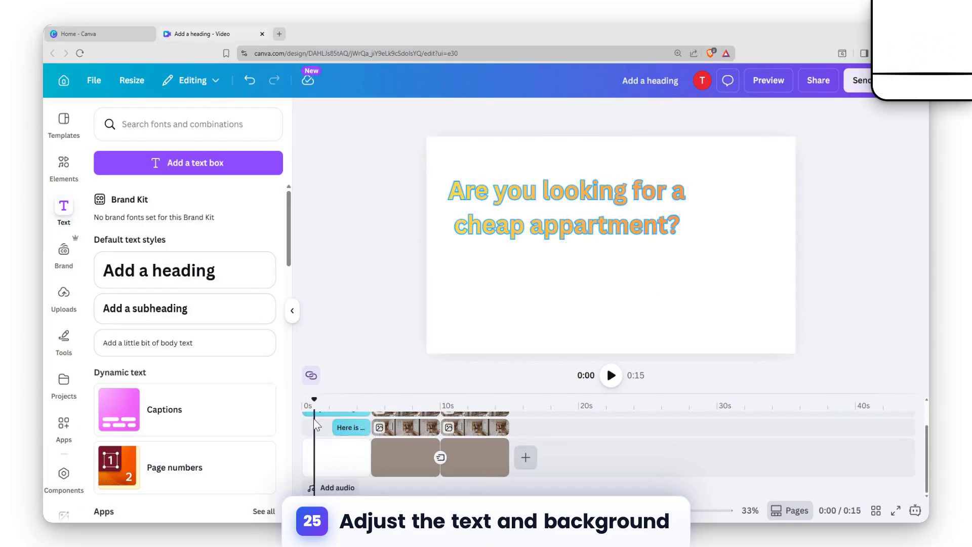
left_click(309, 413)
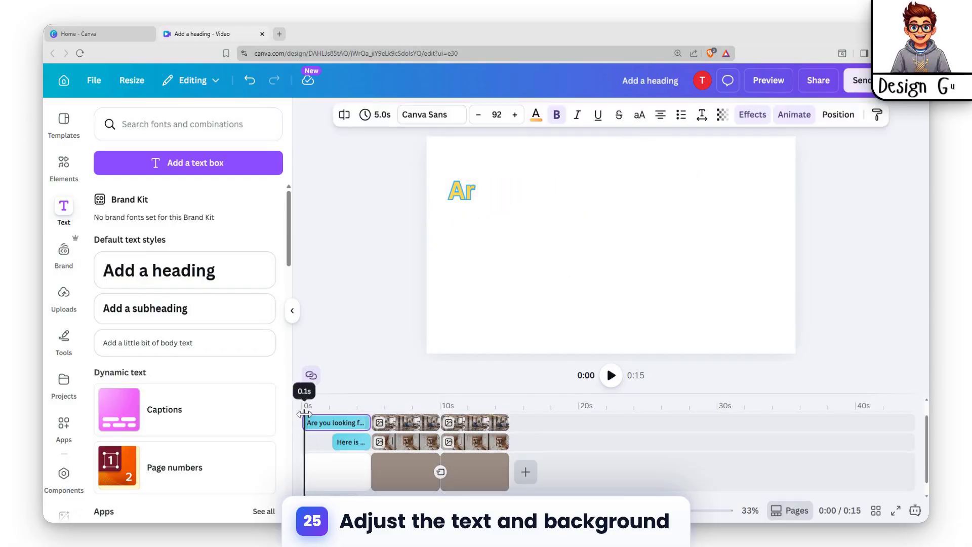
Fill the text page's background with the default pink-to-yellow gradient and switch it to the radial style.
left_click(579, 299)
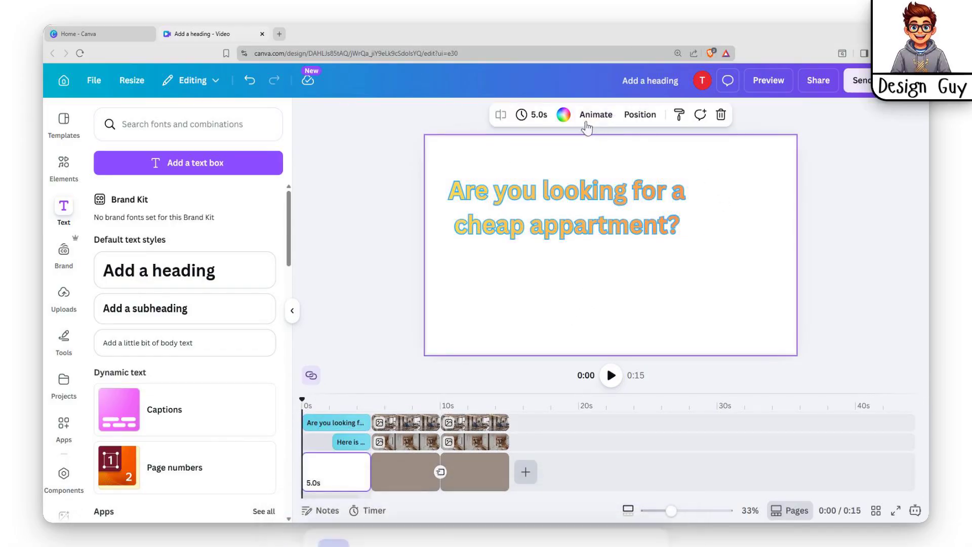
left_click(570, 117)
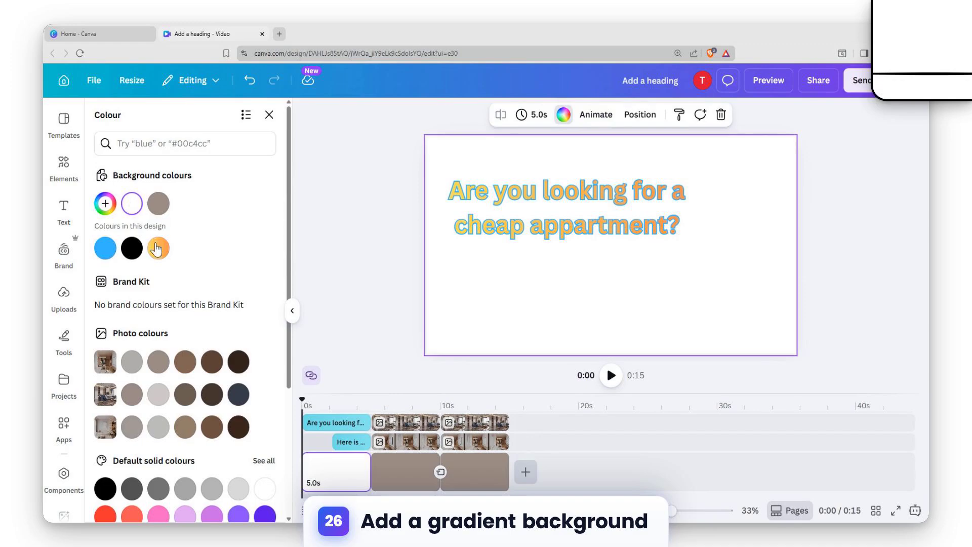
scroll(197, 433, "down", 4)
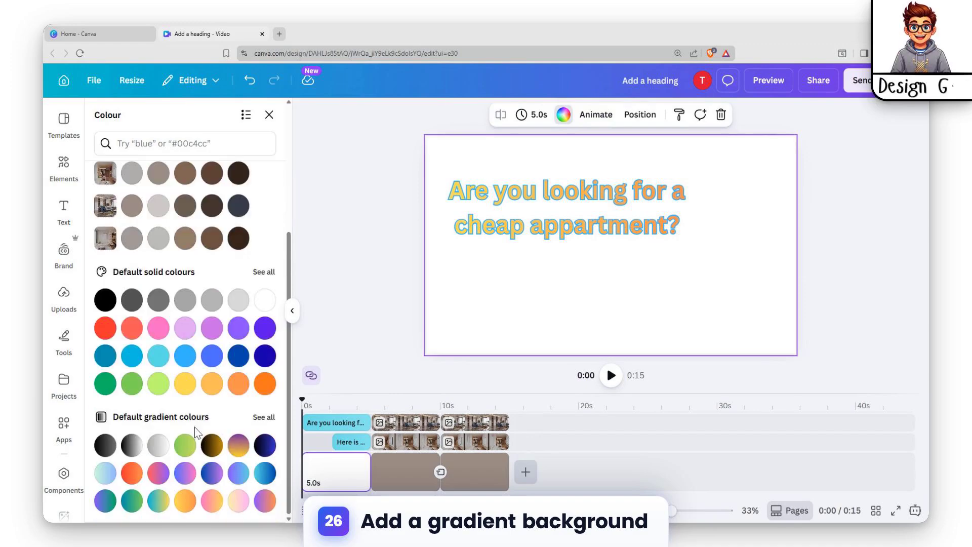
left_click(211, 501)
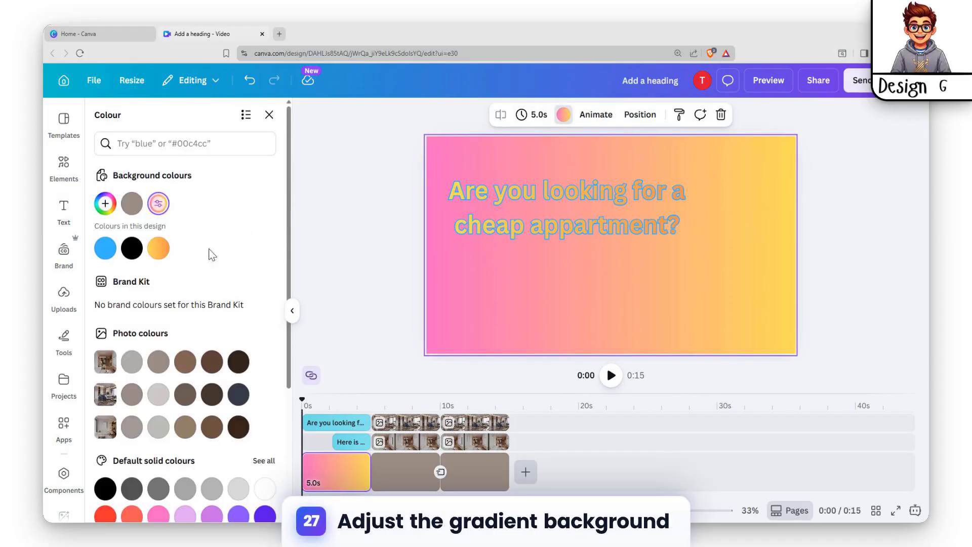
left_click(160, 204)
left_click(215, 337)
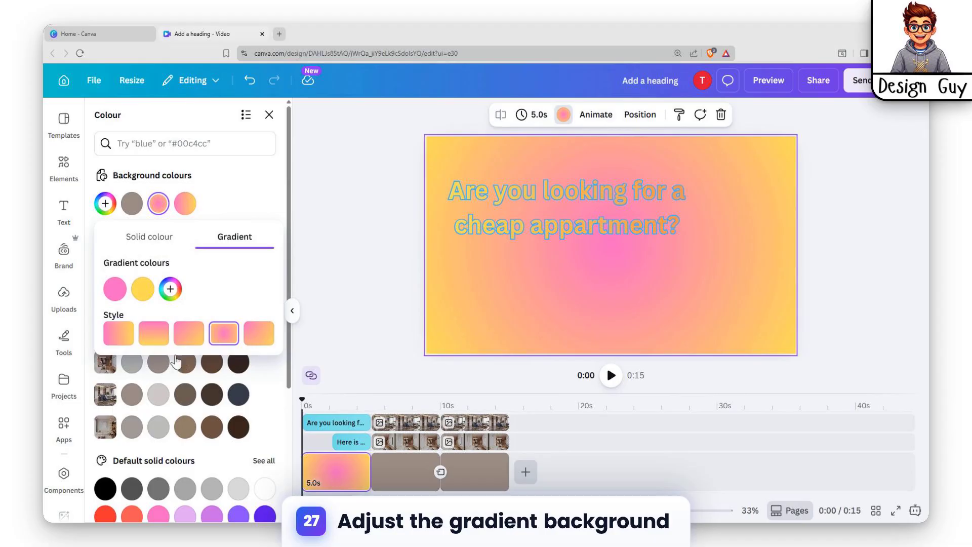
Extend the background gradient with a dark brown #2D260D as third colour and a red #E71010 as fourth.
left_click(170, 289)
mouse_move(262, 344)
left_mouse_down()
mouse_move(248, 349)
mouse_move(263, 351)
left_mouse_up()
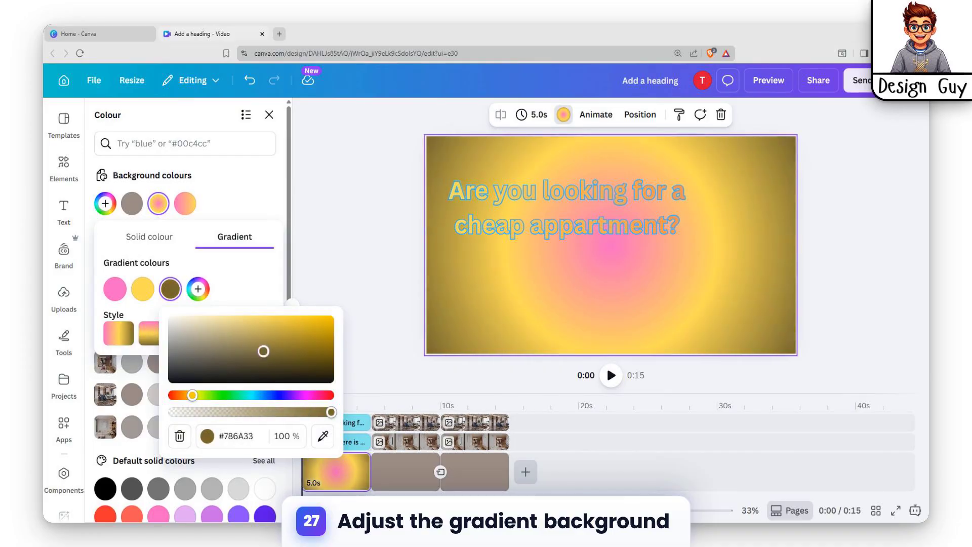
left_click(293, 368)
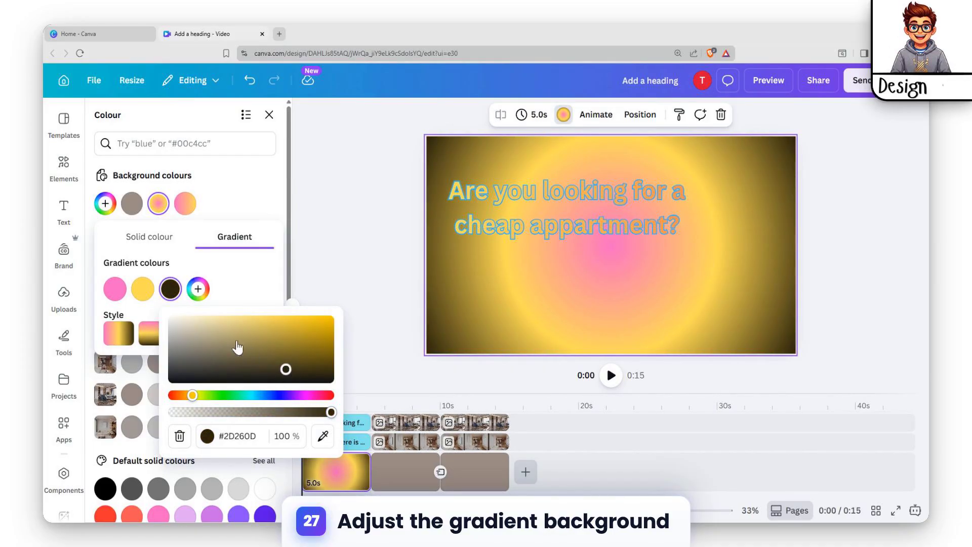
left_click(198, 289)
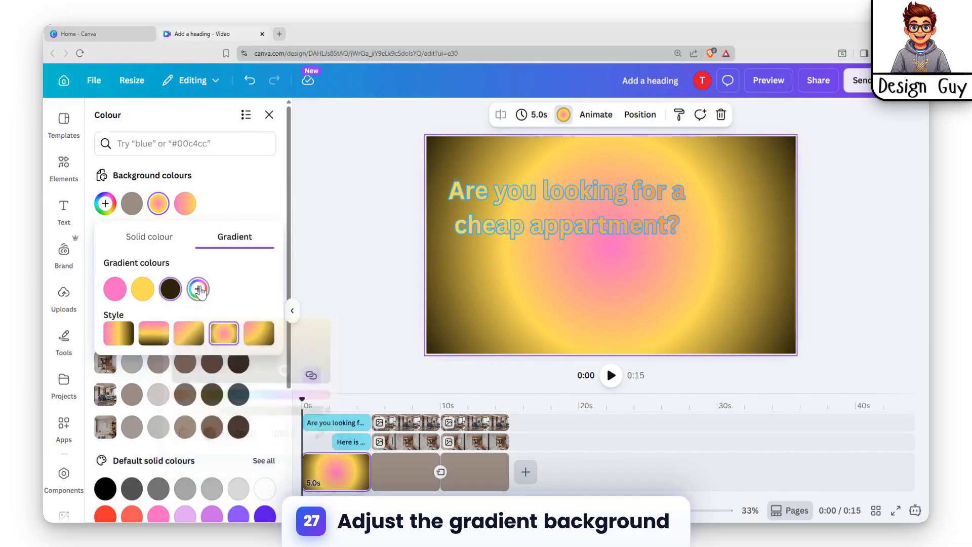
left_click(198, 395)
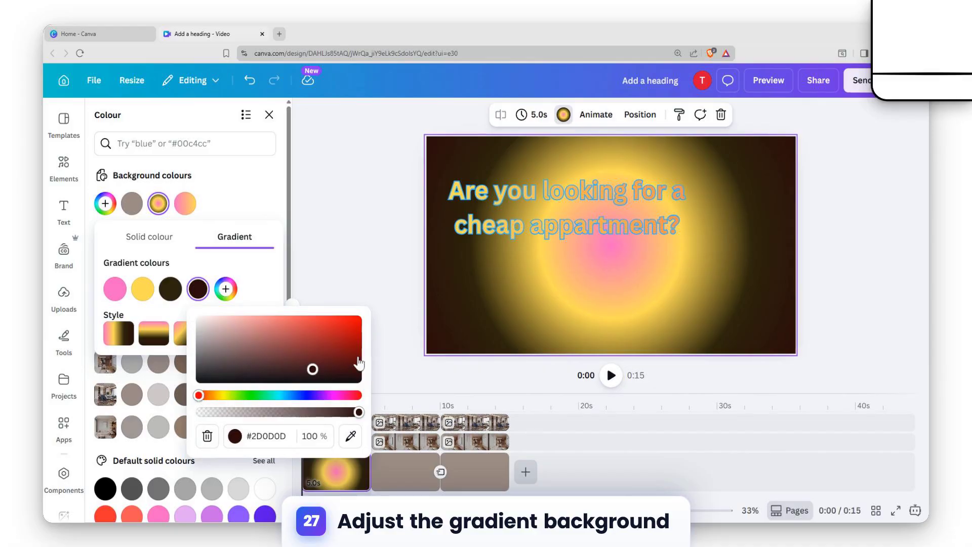
left_click(345, 323)
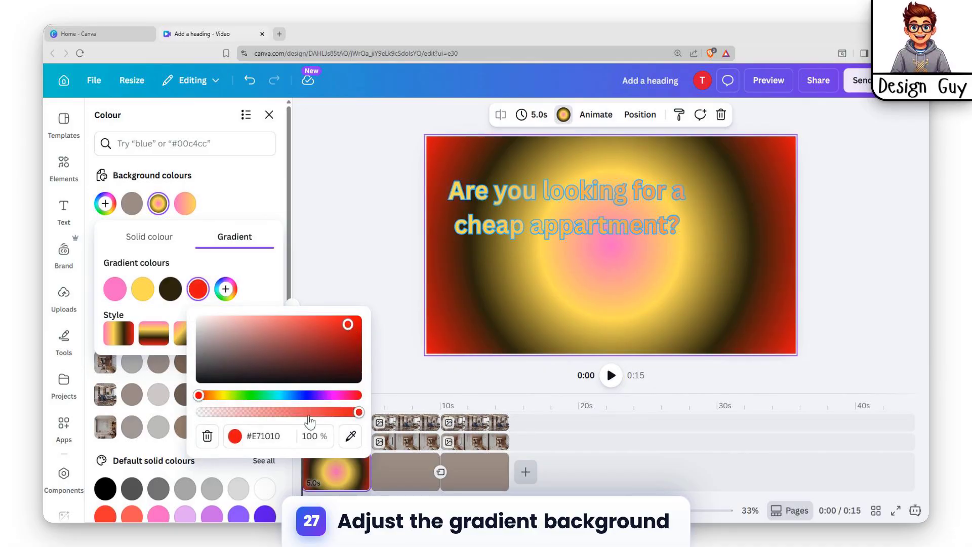
Review the question text's Typewriter settings and the page animation options without adding a page animation.
left_click(523, 233)
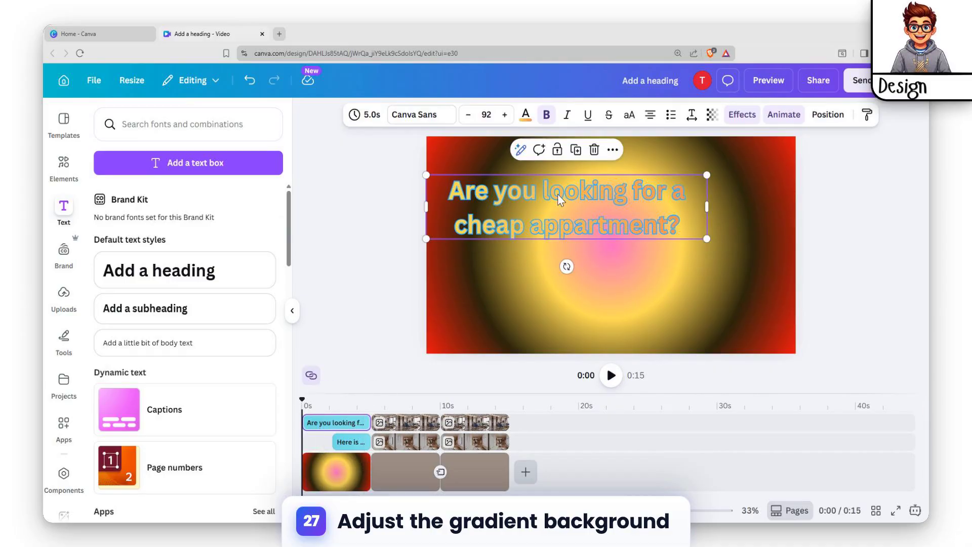
left_click(791, 115)
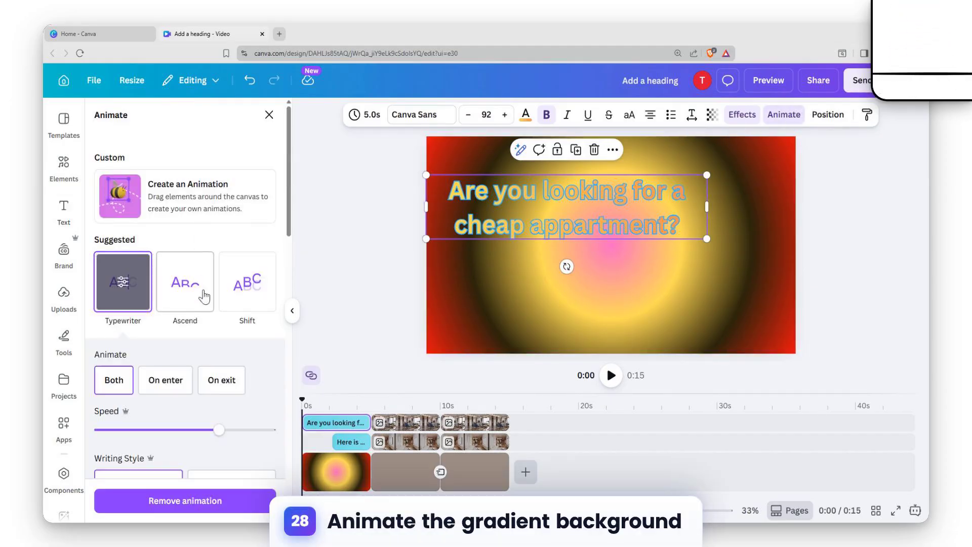
left_click(117, 383)
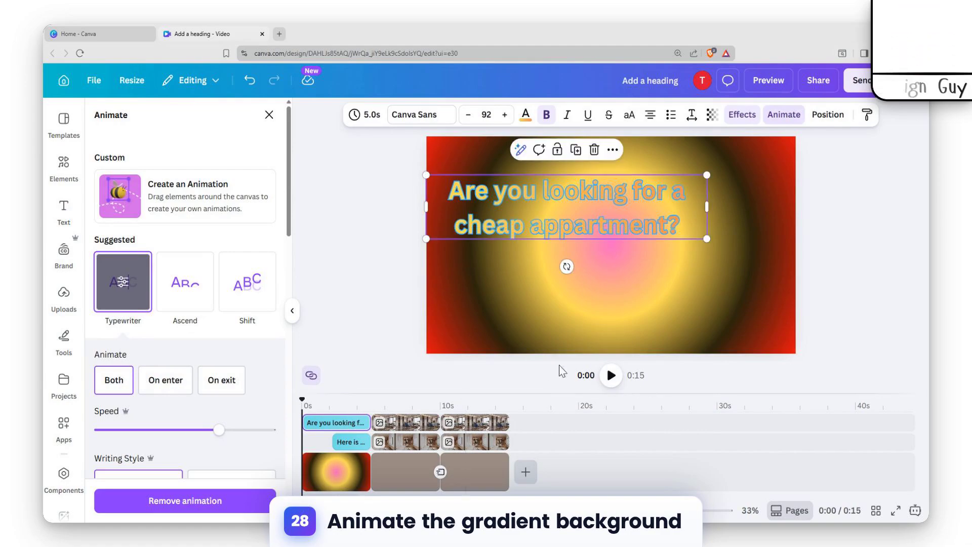
left_click(766, 254)
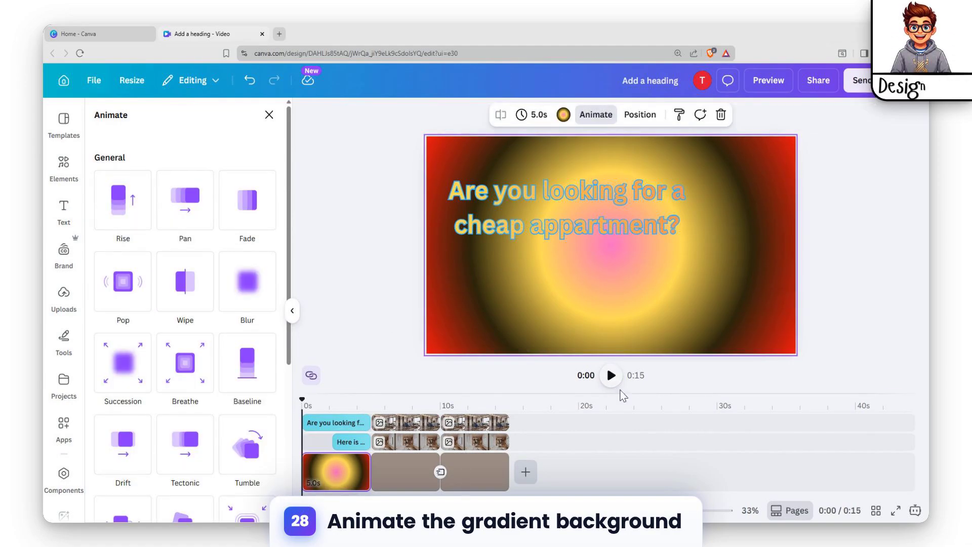
left_click(269, 115)
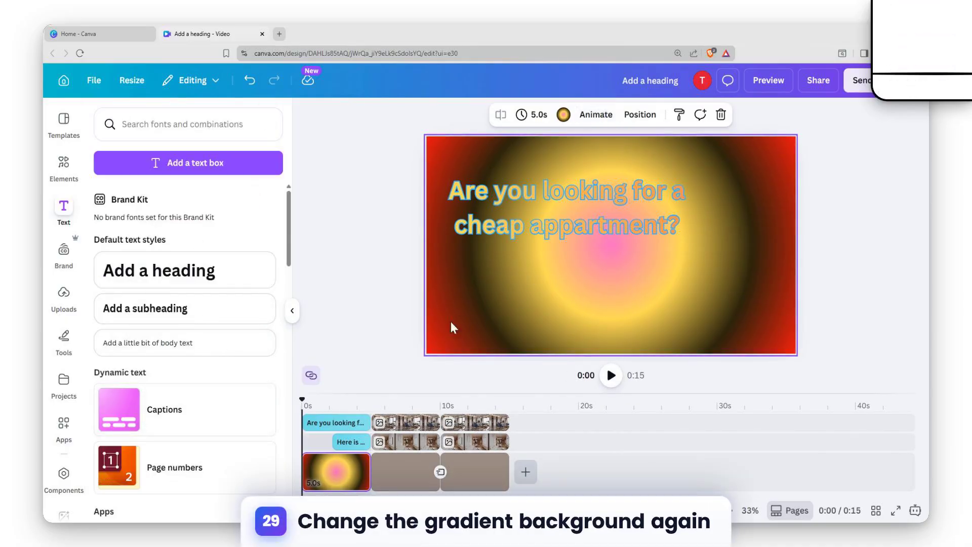
Compare the gradient styles for the text page's background and apply the radial one spreading from the upper-left corner.
left_click(564, 115)
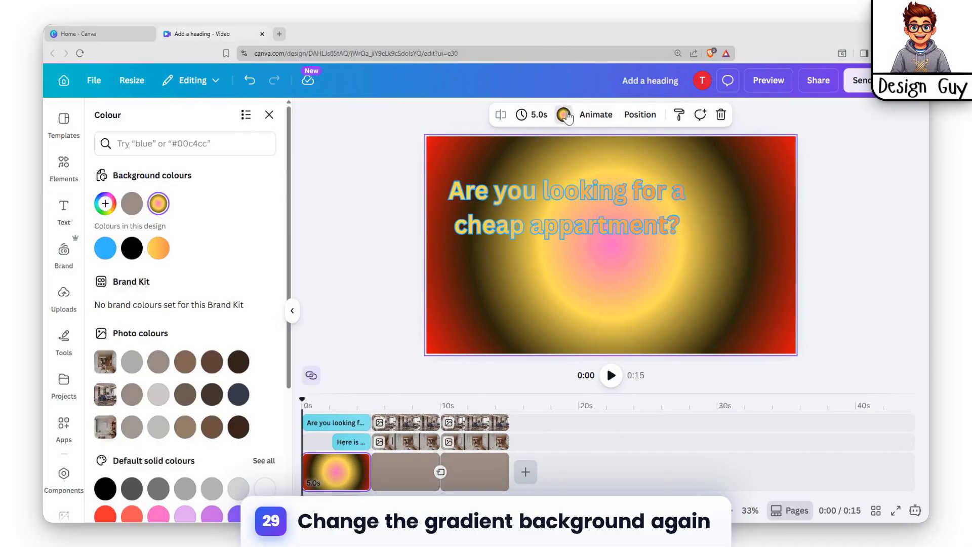
left_click(157, 205)
left_click(146, 344)
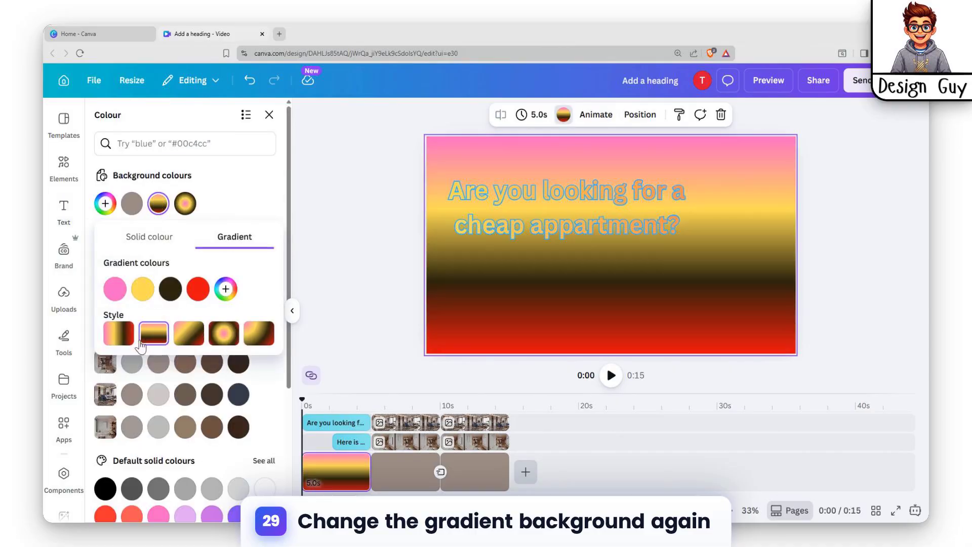
left_click(112, 345)
left_click(257, 335)
left_click(221, 341)
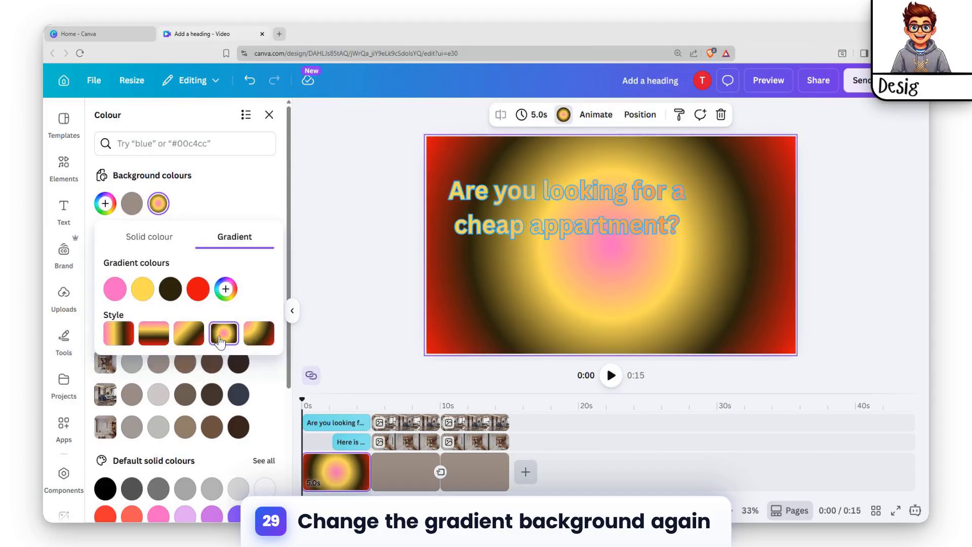
left_click(250, 338)
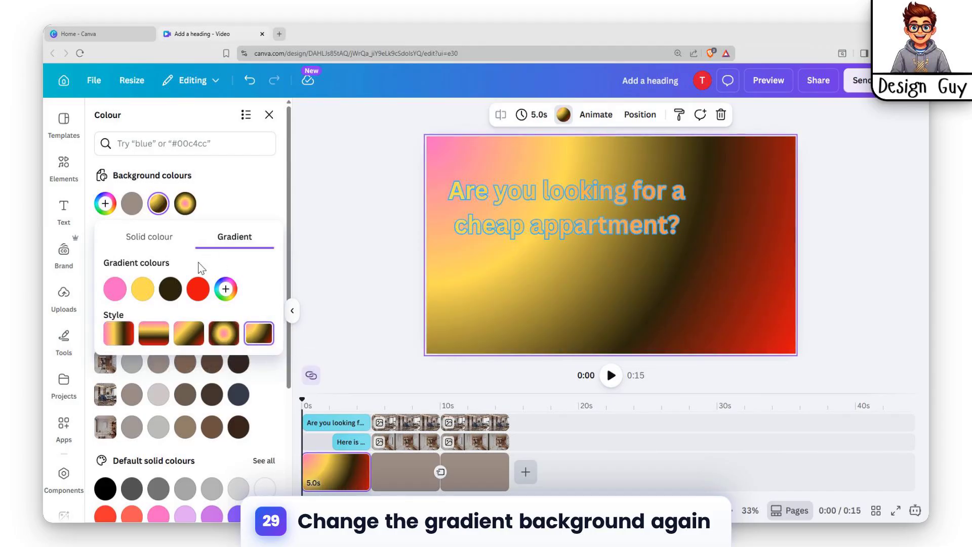
Set the background gradient's third colour to off-white #FCFBF7 and the red's opacity to 64%, and play the video to check it.
left_click_drag(212, 363, 172, 321)
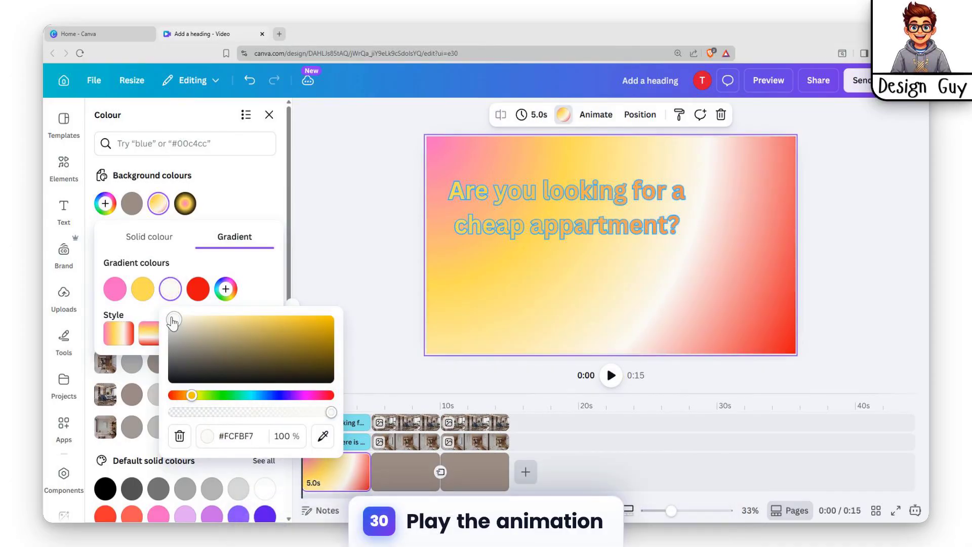
left_click(198, 291)
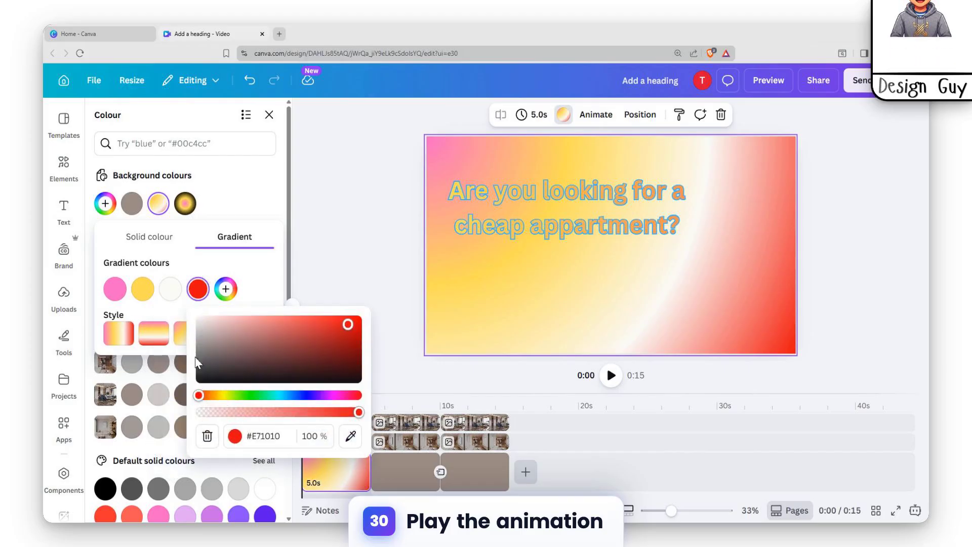
left_click_drag(348, 414, 302, 414)
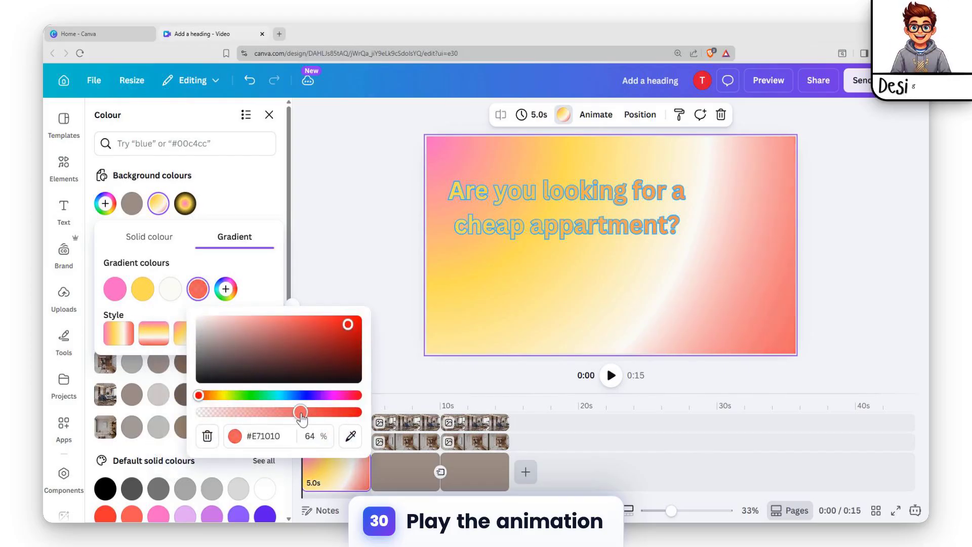
left_click(362, 187)
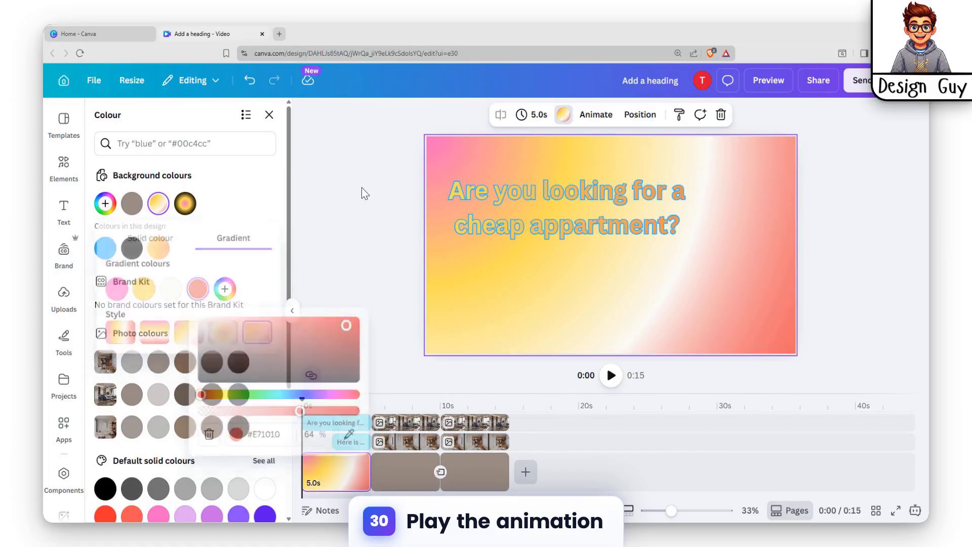
left_click(612, 375)
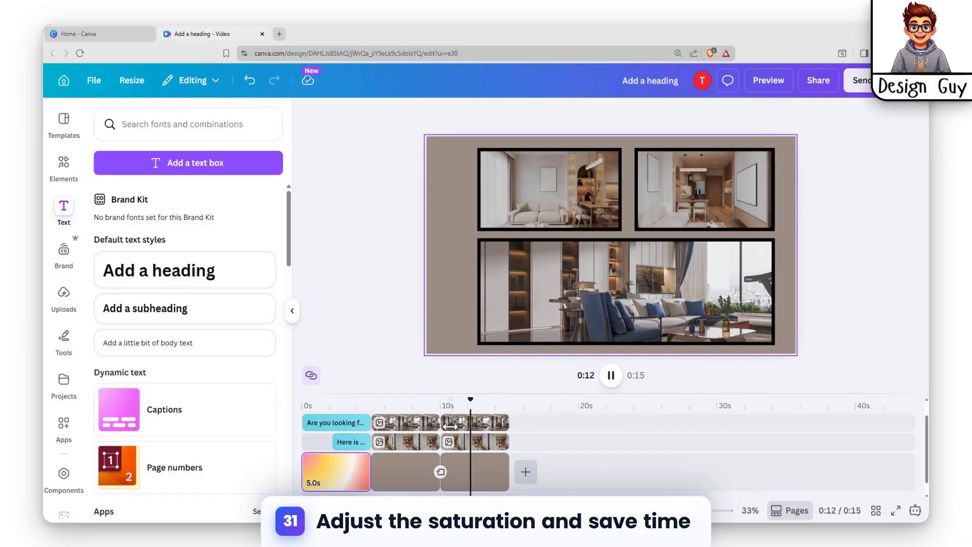
Trim the kitchen and blue-sofa photos on the first collage page to 3.3 s and shorten the page to match.
left_click(424, 438)
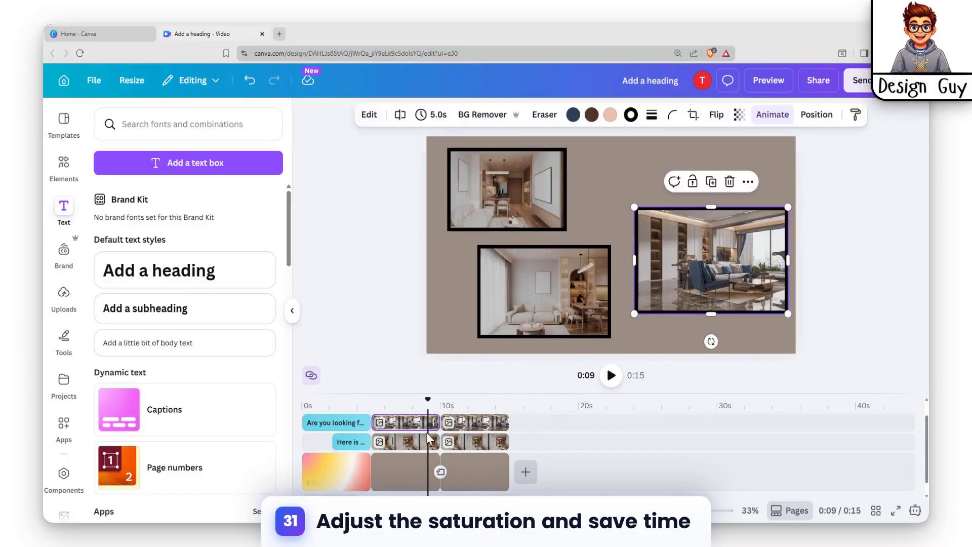
left_click(427, 465)
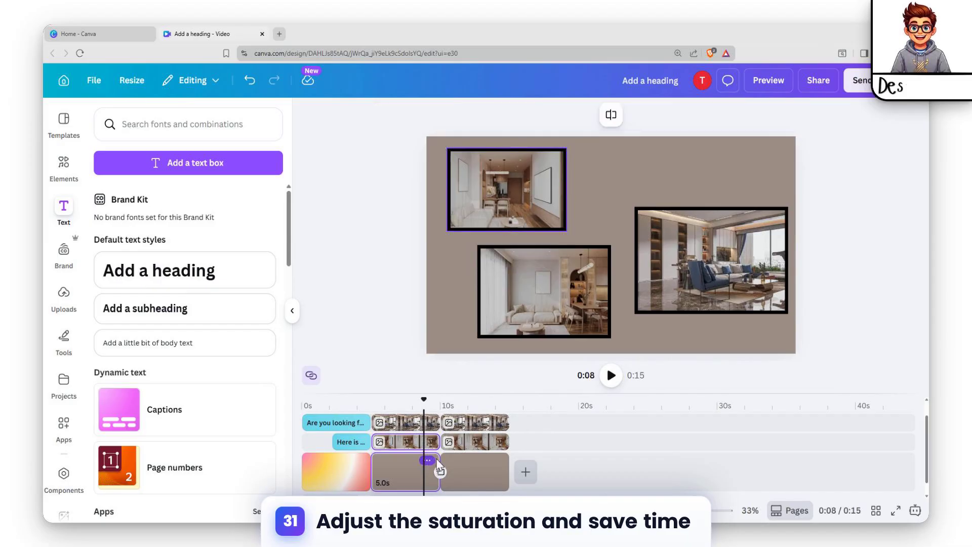
left_click(430, 424)
left_click(420, 446, "shift")
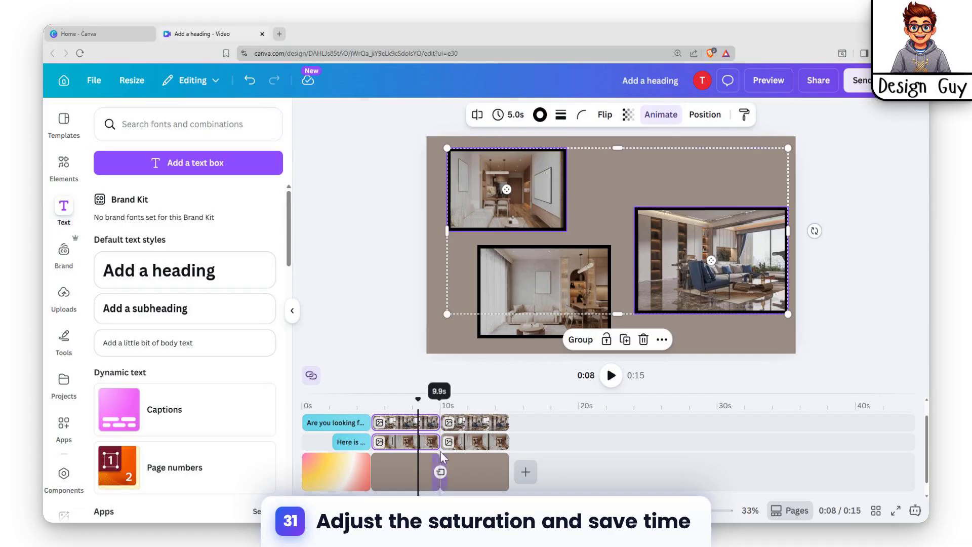
left_click_drag(434, 442, 418, 442)
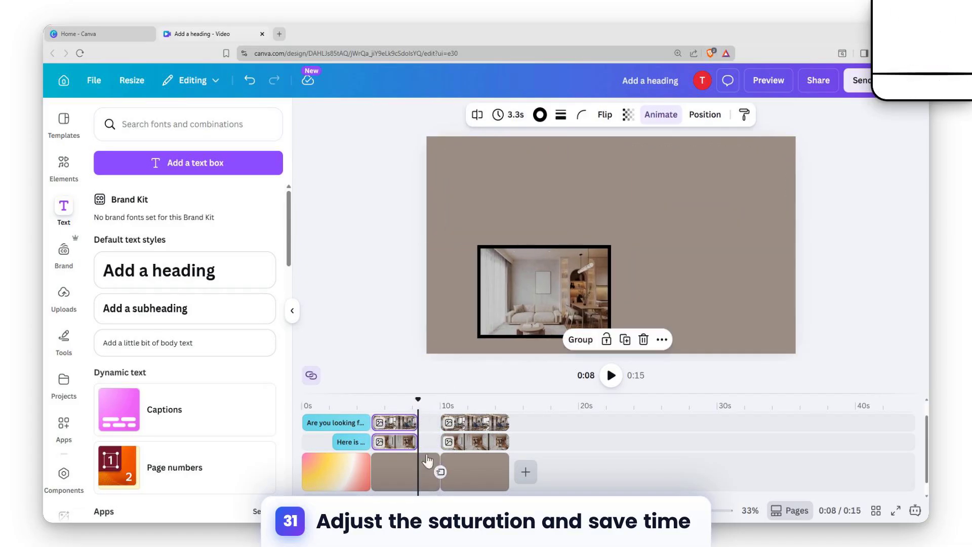
left_click(426, 470)
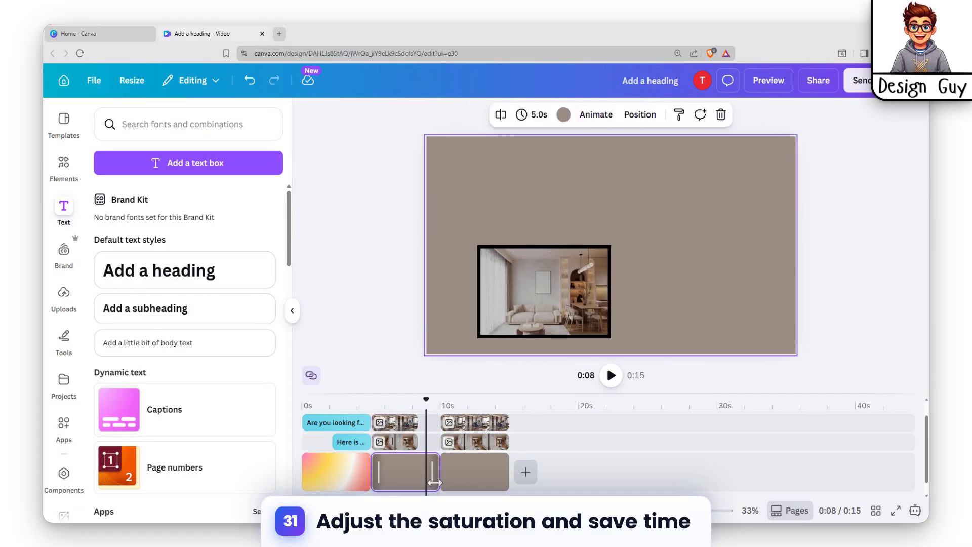
left_click_drag(435, 483, 418, 489)
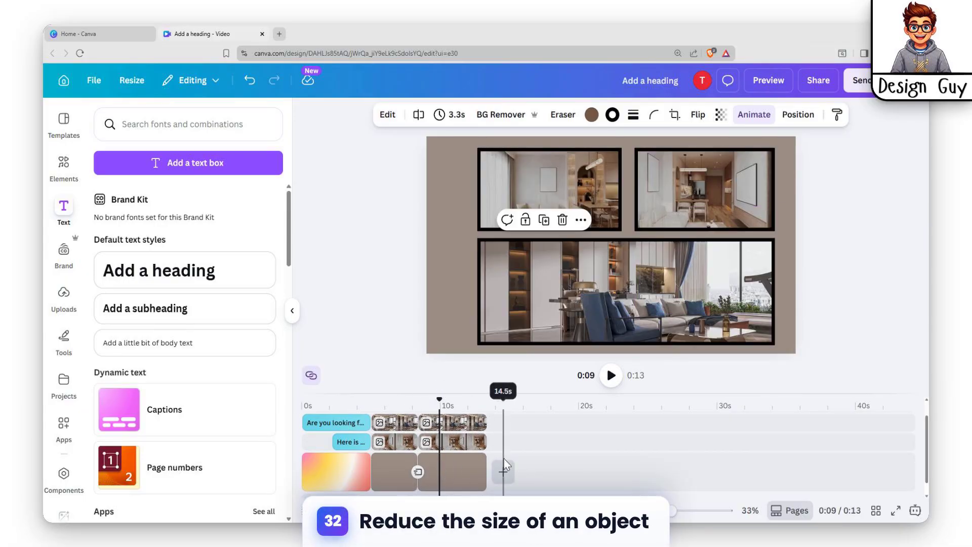
Undo the last change and trim the first collage page's remaining photo, the white-sofa one, to 3.3 s.
key("ctrl+z")
left_click(503, 454)
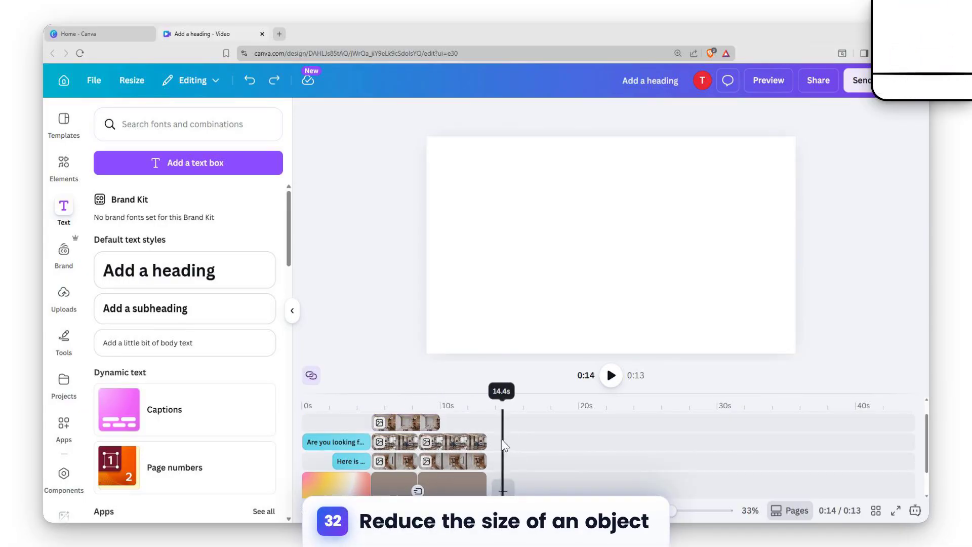
left_click(408, 428)
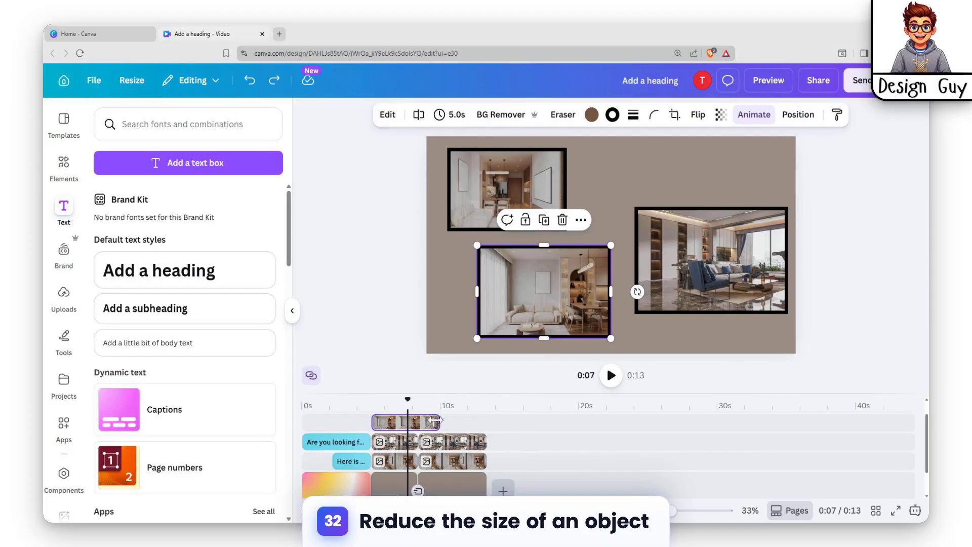
left_click_drag(436, 420, 417, 428)
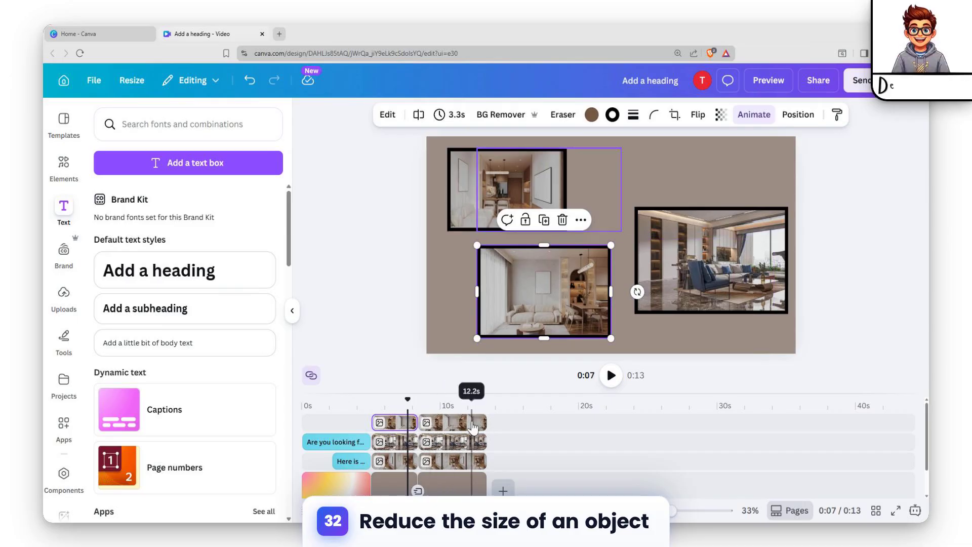
Trim all three photos of the second collage page together and shorten the page to the same 3.7 s.
left_click(453, 423)
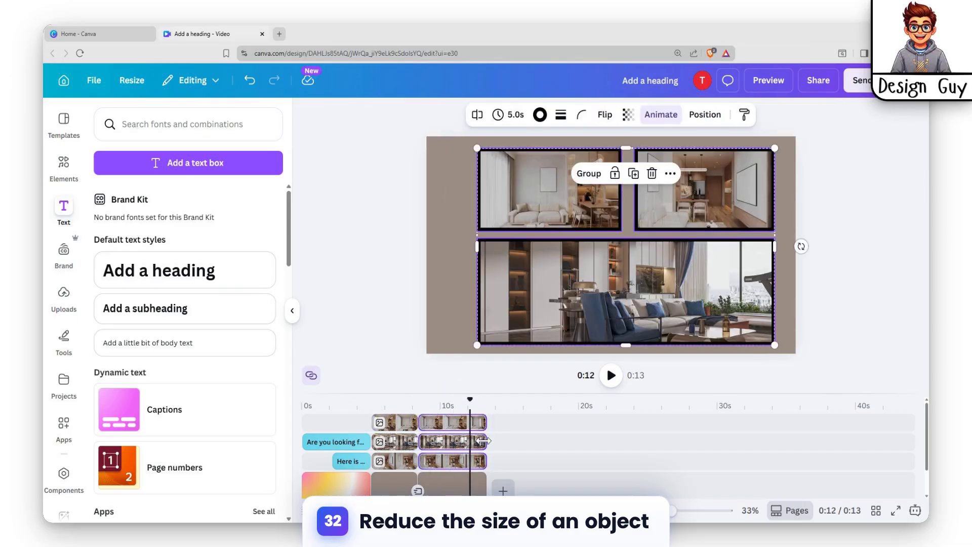
left_click_drag(483, 441, 469, 441)
left_click(485, 486)
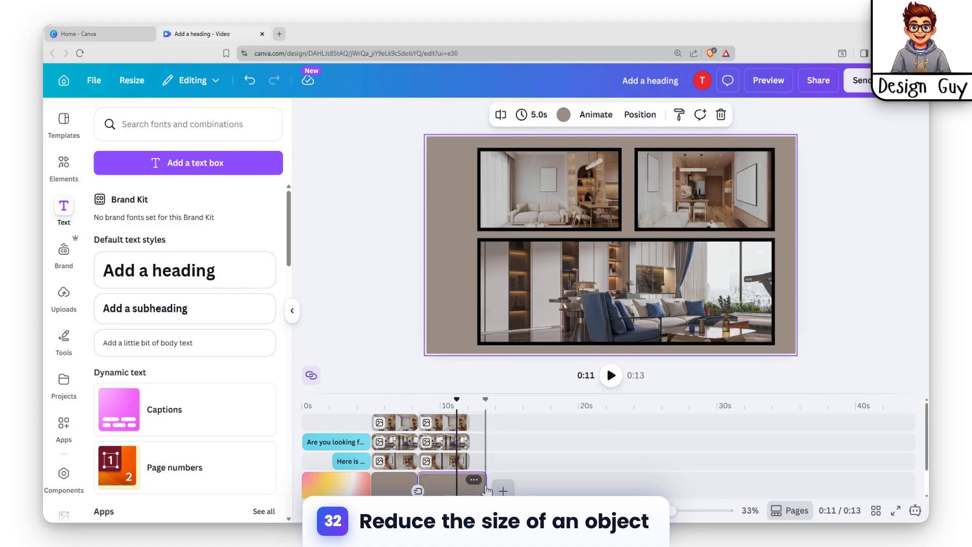
scroll(486, 476, "down", 1)
left_click_drag(484, 459, 469, 458)
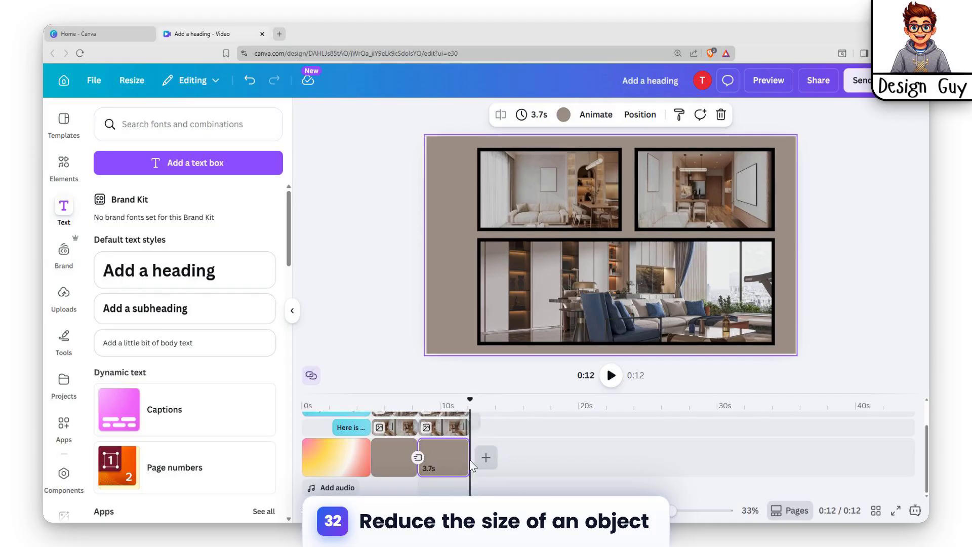
left_click(485, 457)
left_click(479, 428)
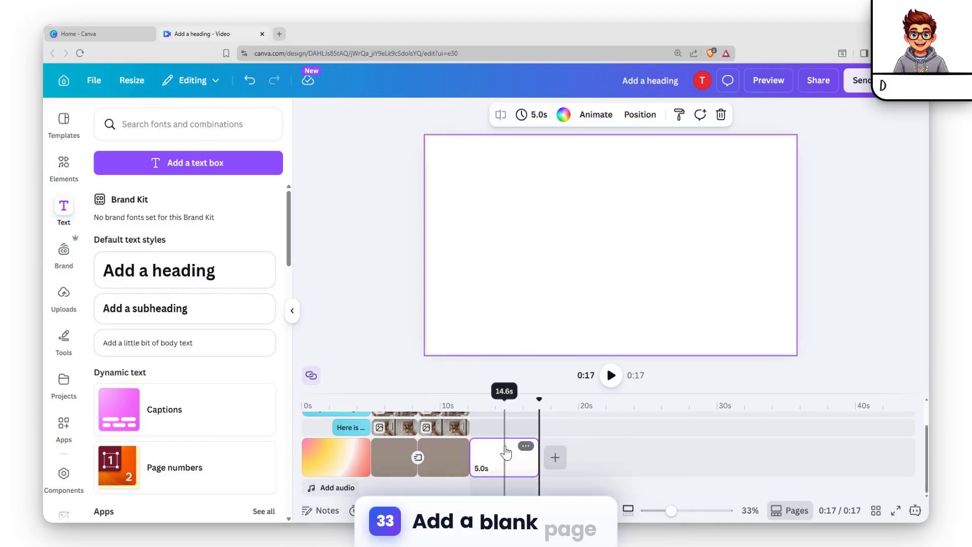
left_click(195, 272)
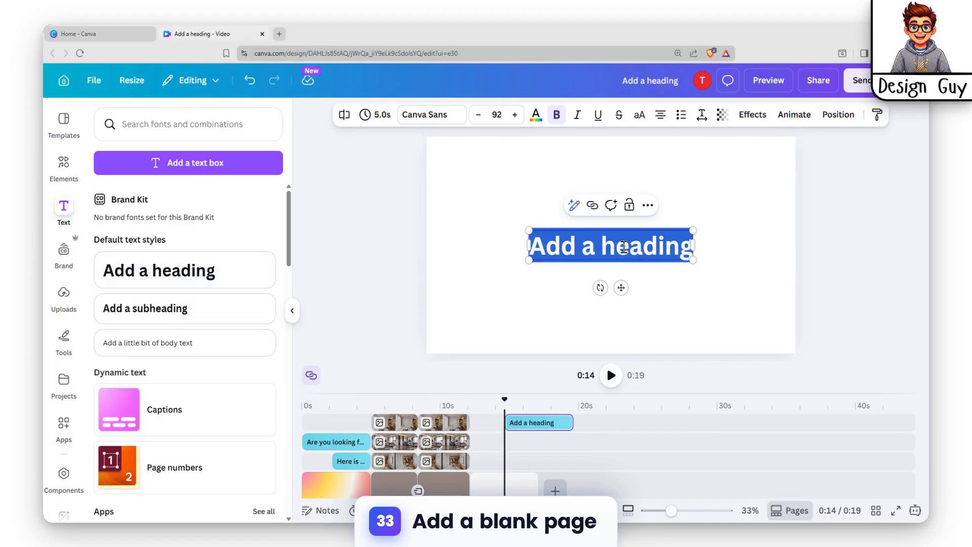
type("Cont")
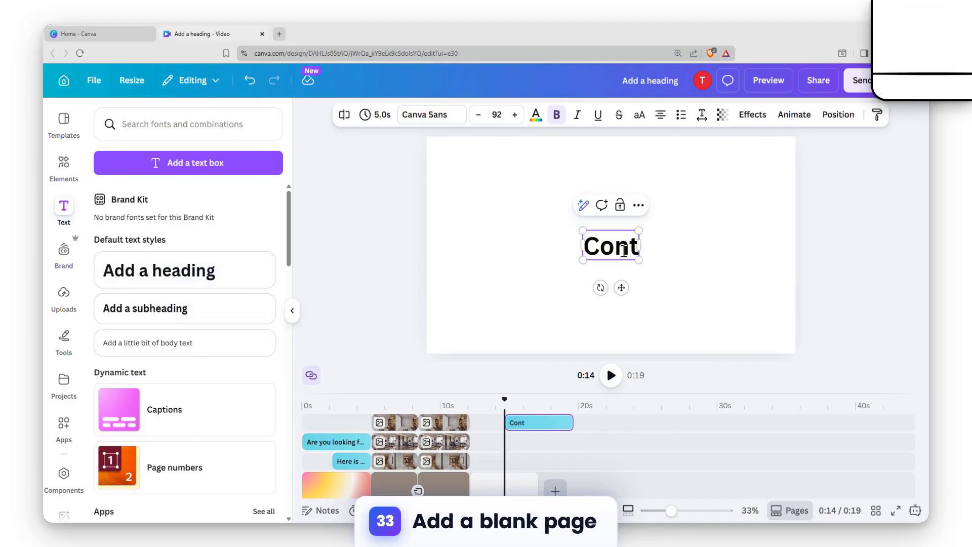
type("act U")
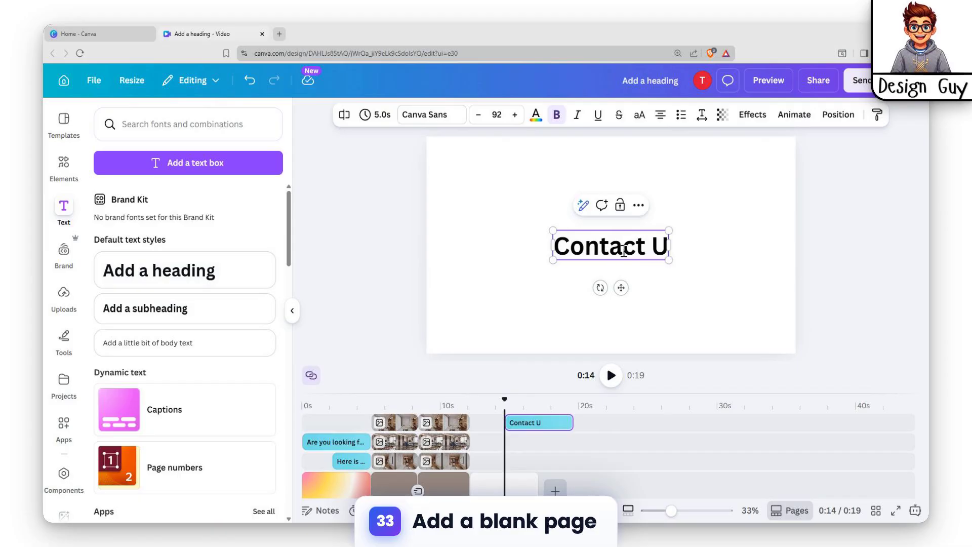
type("s")
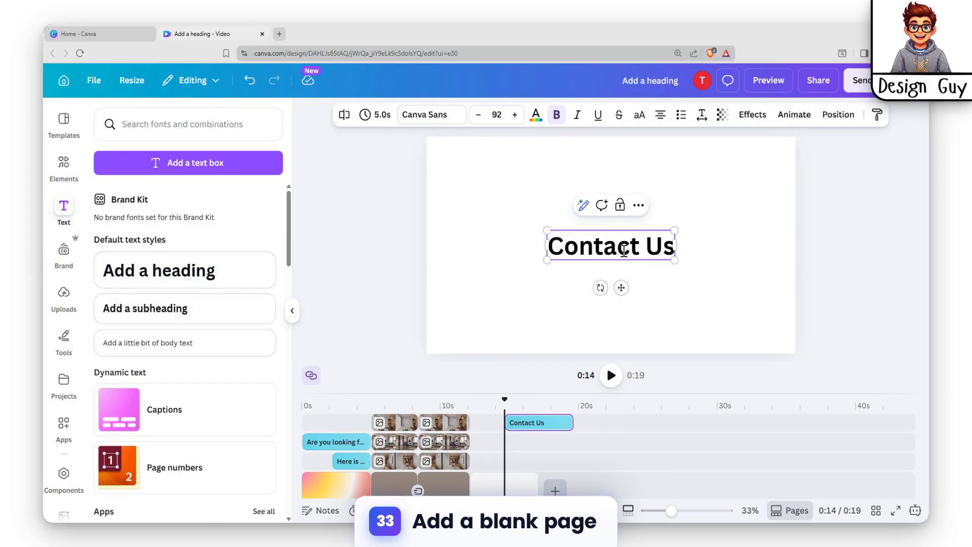
type(":")
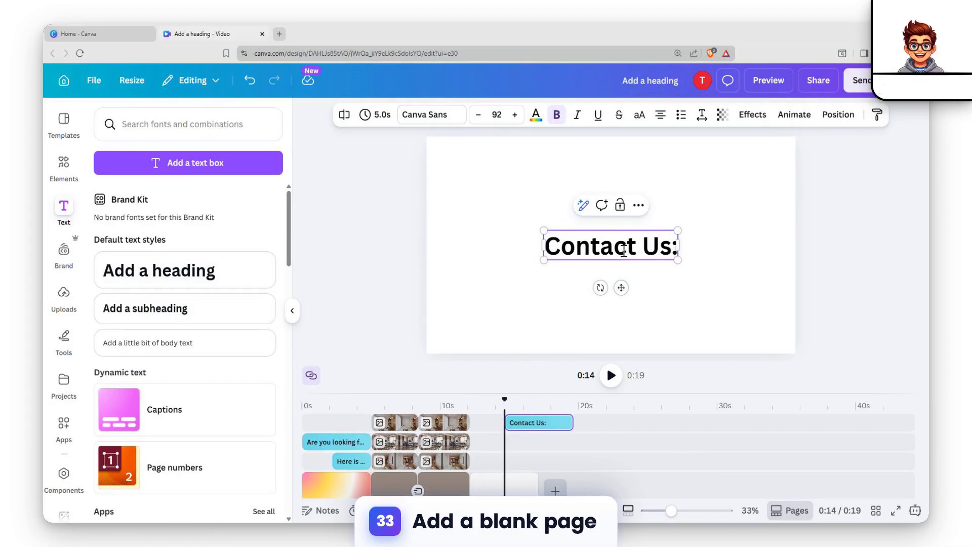
type(" www")
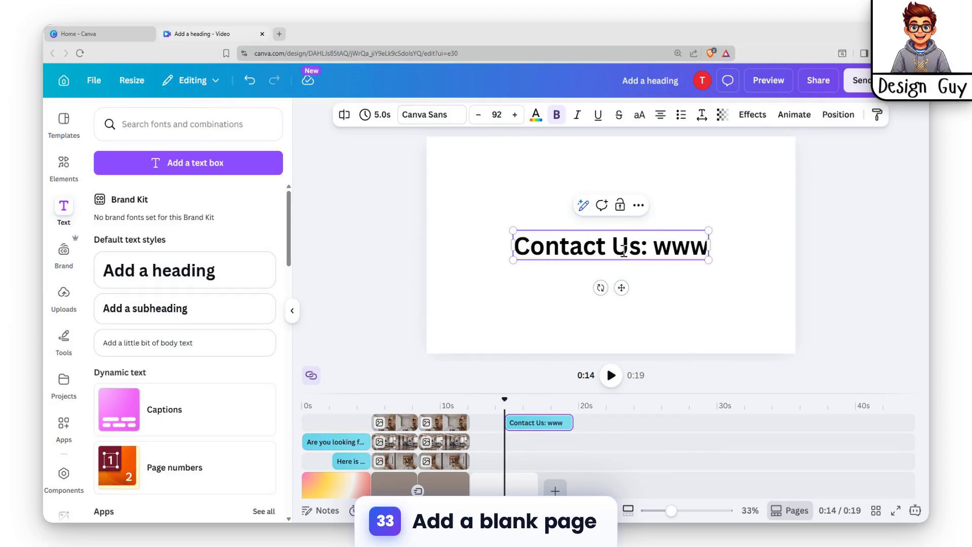
type(".ap")
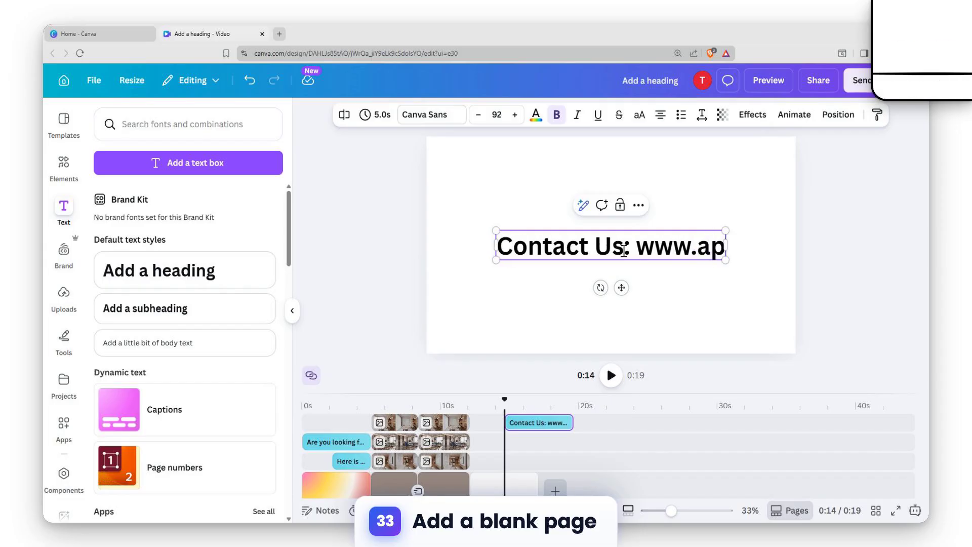
type("part")
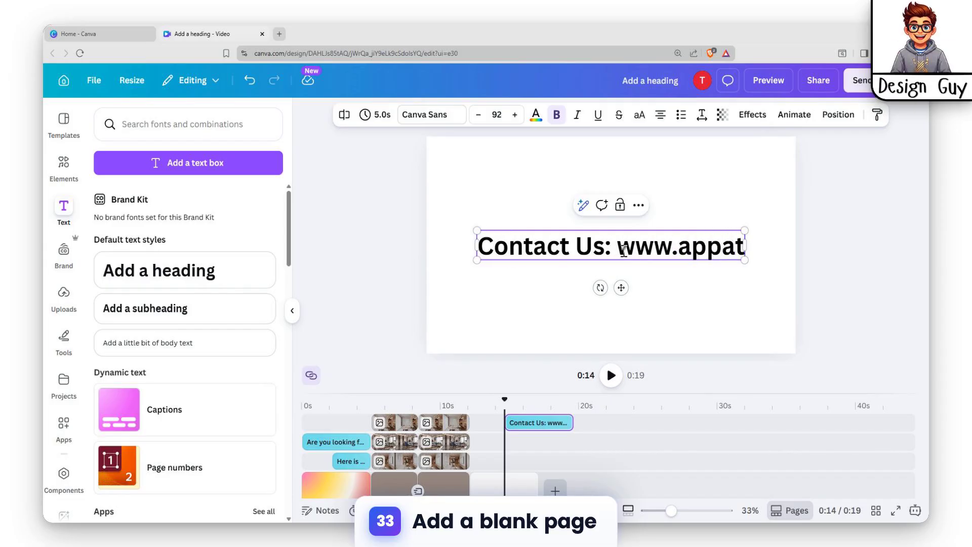
key("BackSpace")
type("rtmen")
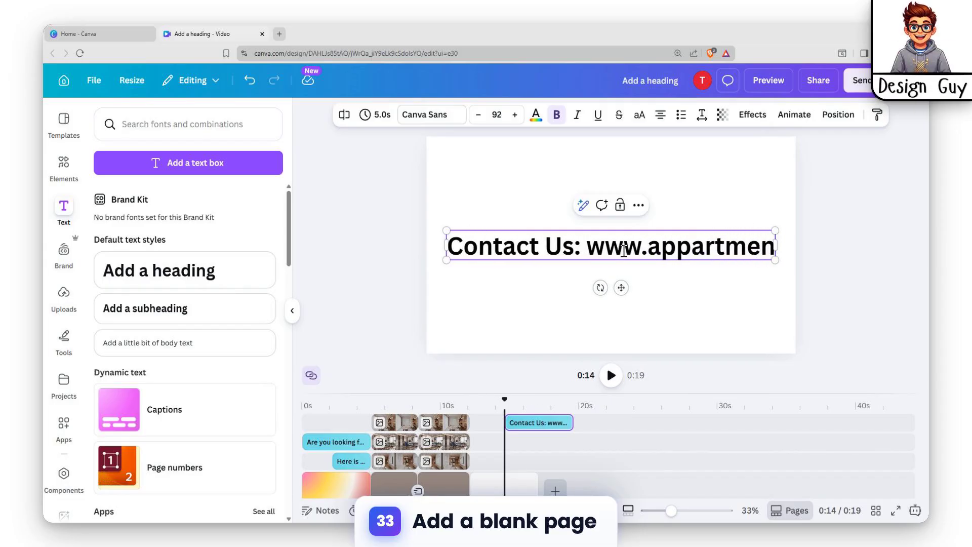
type("tSale.com")
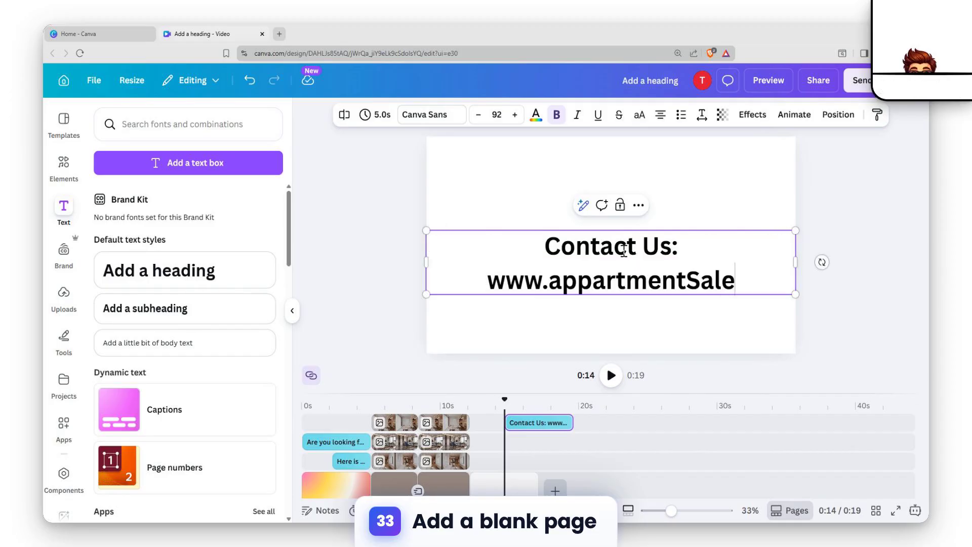
Fill the contact page's background with the design's yellow-to-orange gradient and move the heading up slightly, keeping it horizontally centred.
left_click(646, 319)
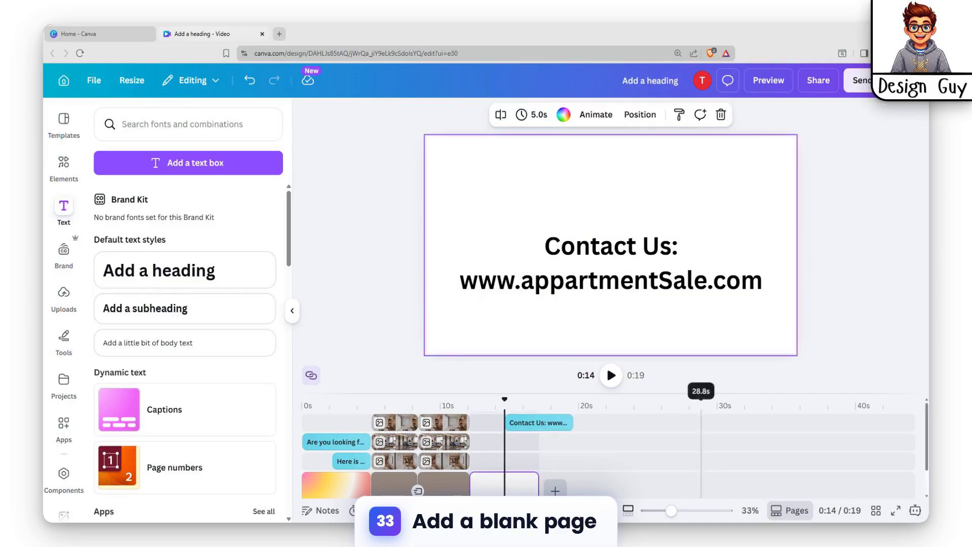
left_click(563, 115)
left_click(158, 248)
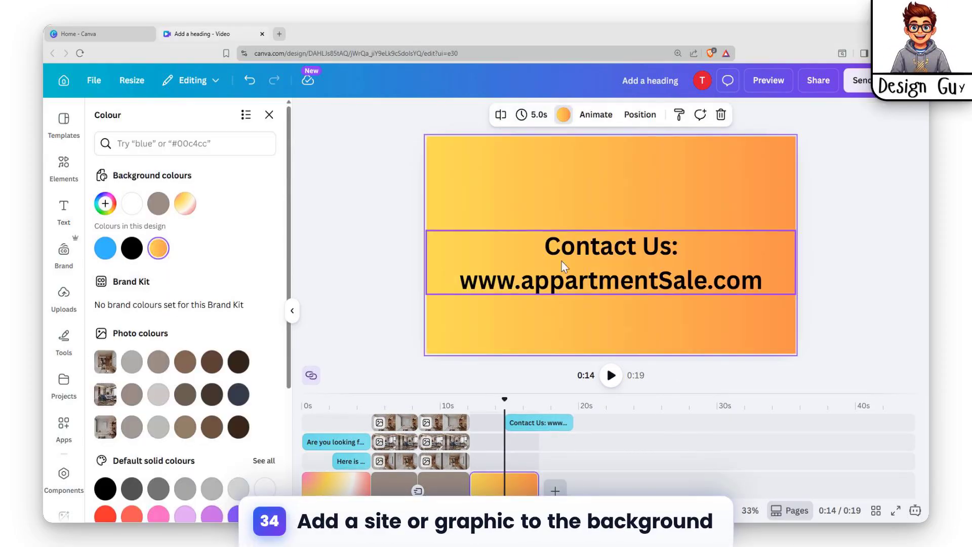
left_click_drag(560, 261, 582, 241)
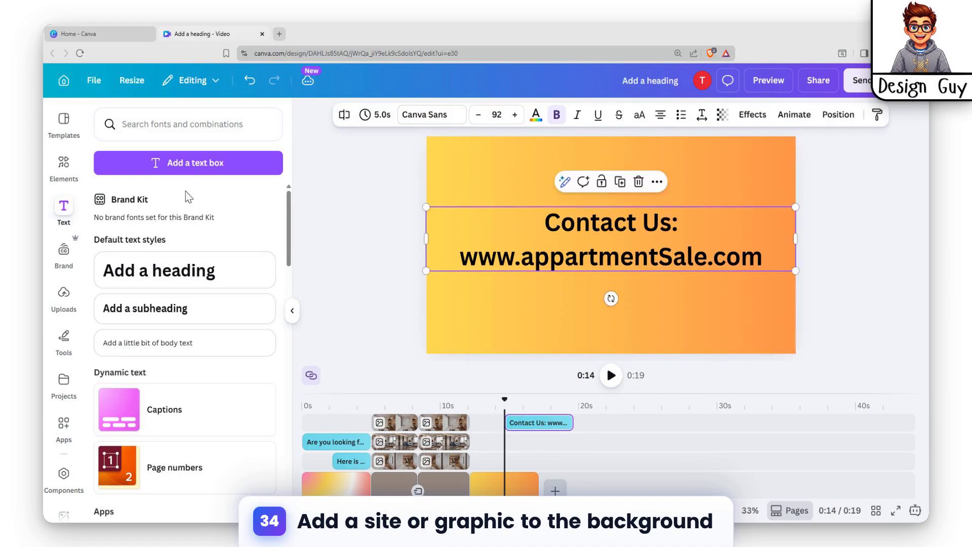
Search the graphics for "appartment background" and add the round navy graphic with several skyscrapers to the contact page.
left_click(64, 163)
left_click(96, 129)
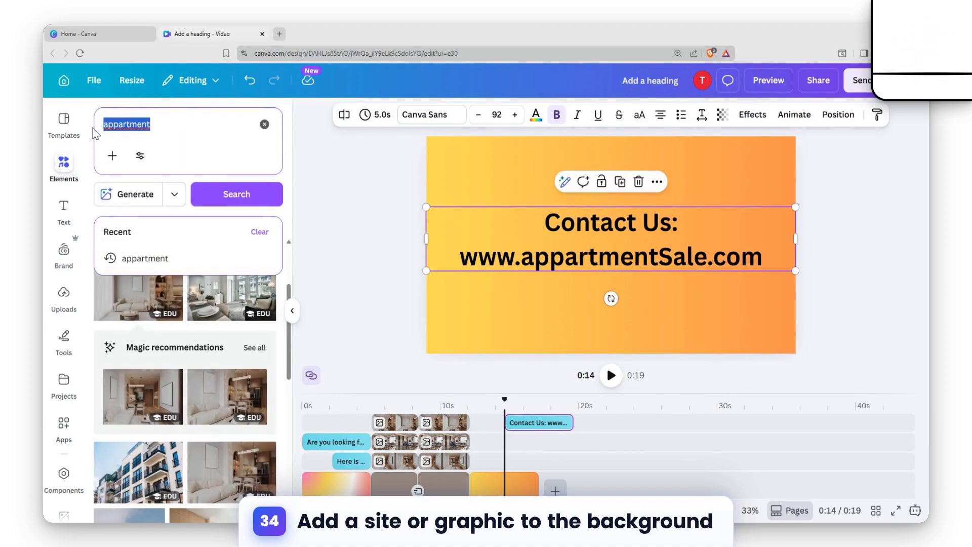
key("Right")
type("ba")
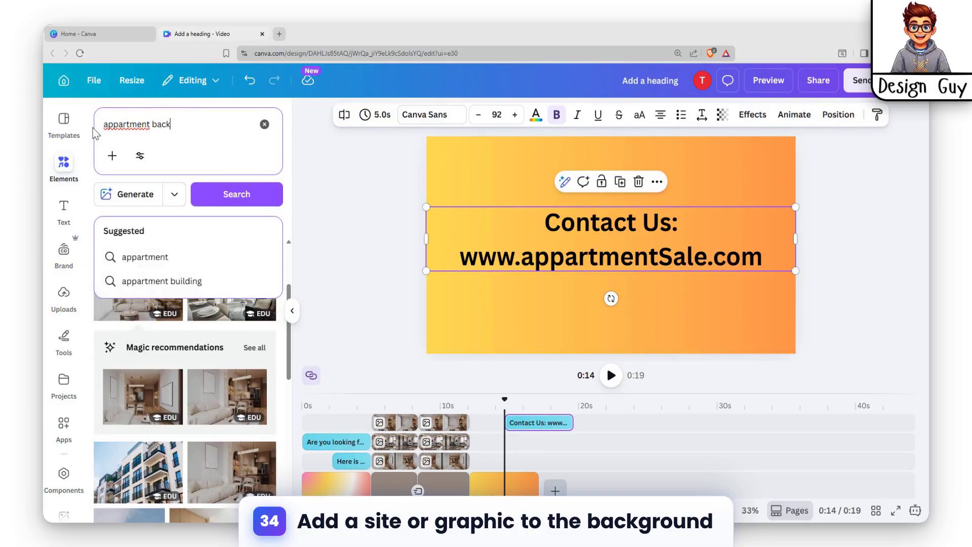
type("ckground")
key("Return")
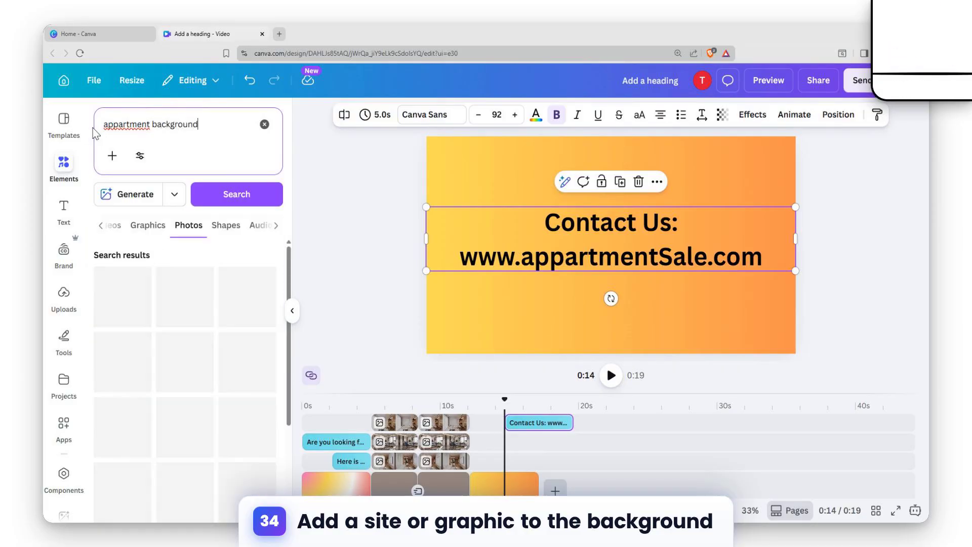
left_click(148, 226)
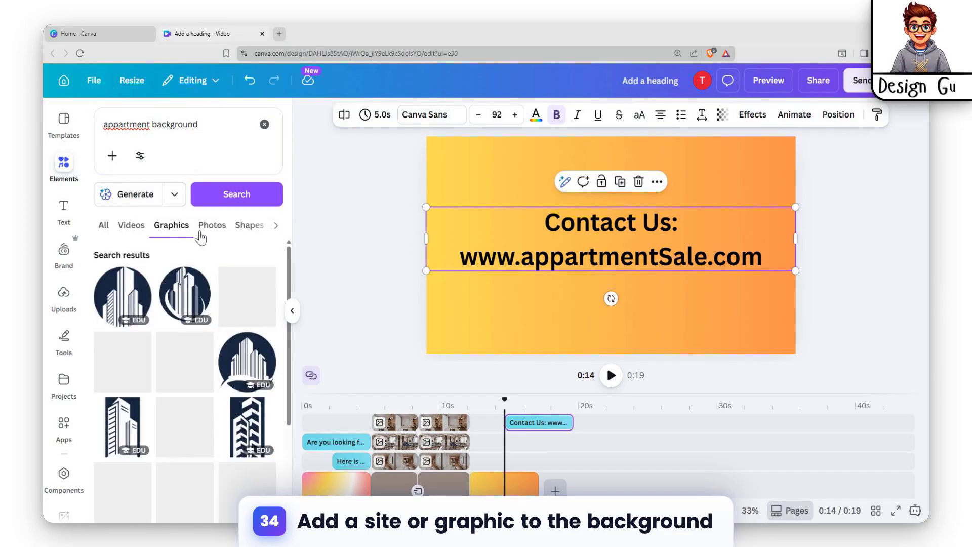
left_click(247, 362)
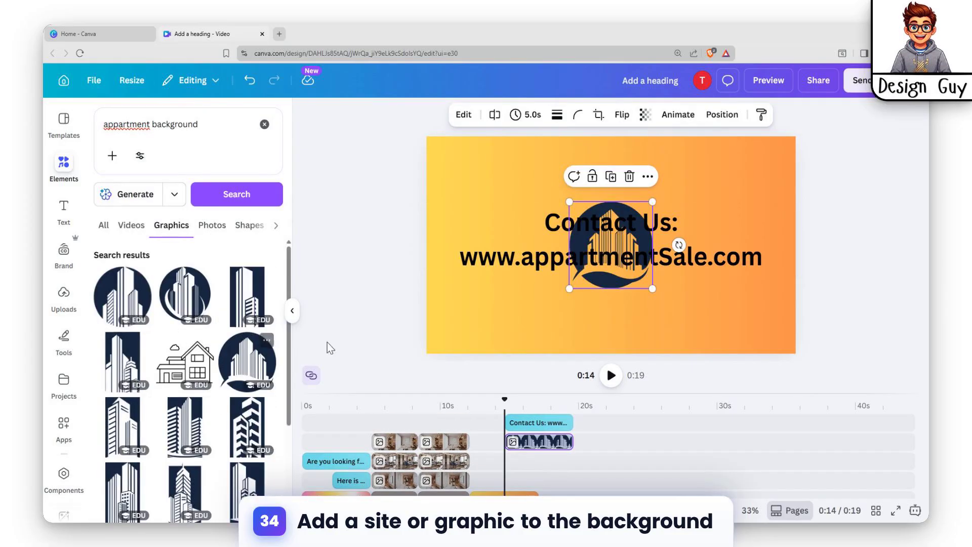
Enlarge the building graphic to nearly the full page height and shrink the contact heading to about size 28.9 in the page's lower-right corner.
left_click_drag(652, 202, 723, 156)
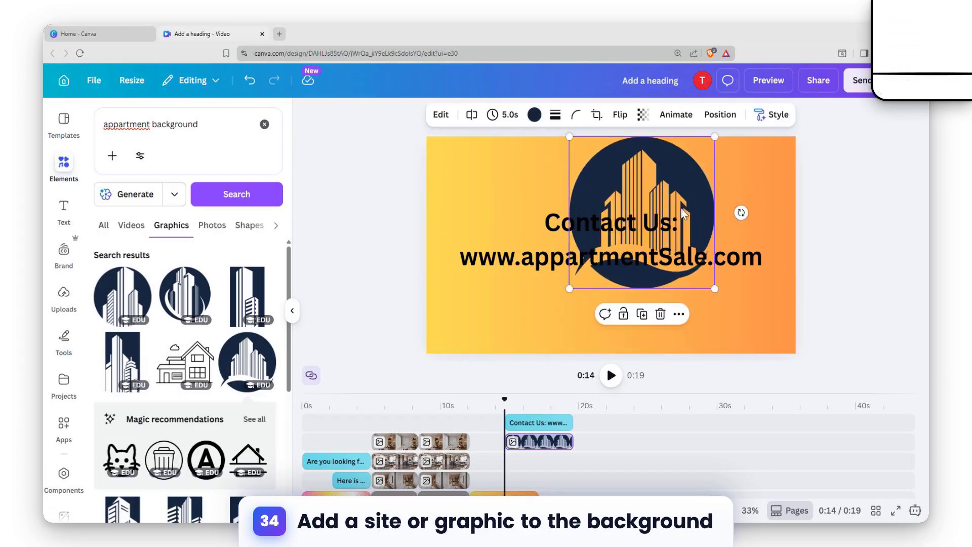
left_click_drag(569, 289, 499, 312)
left_click(535, 243)
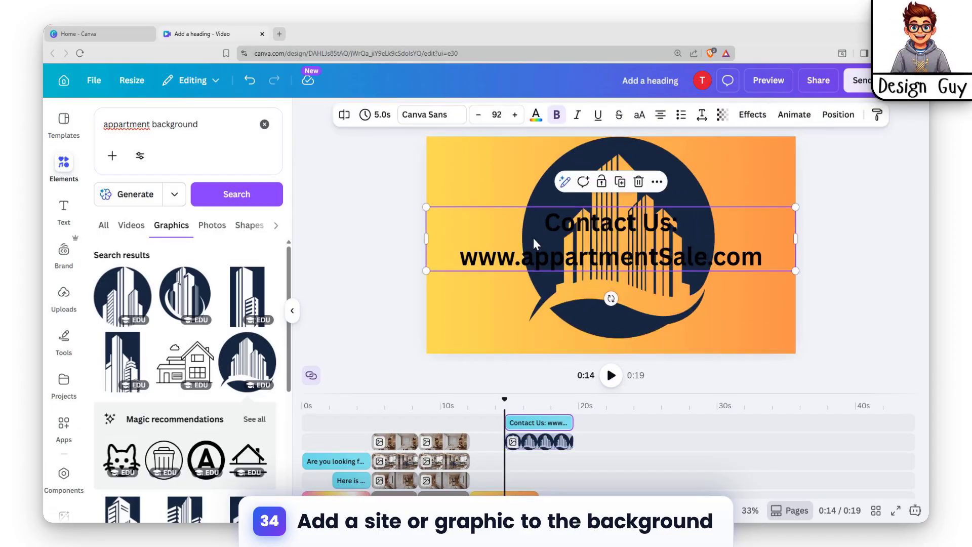
left_click_drag(533, 244, 526, 301)
left_click_drag(418, 260, 678, 304)
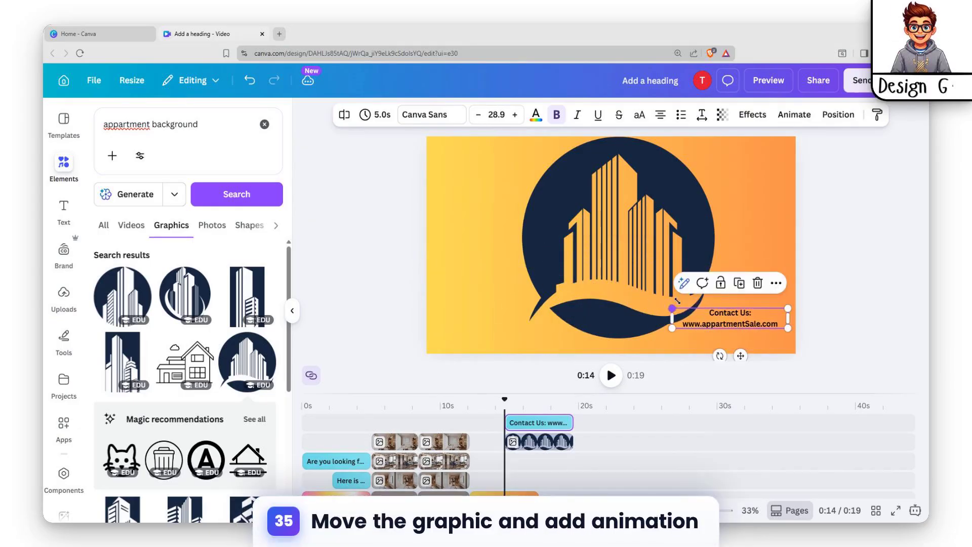
left_click(806, 221)
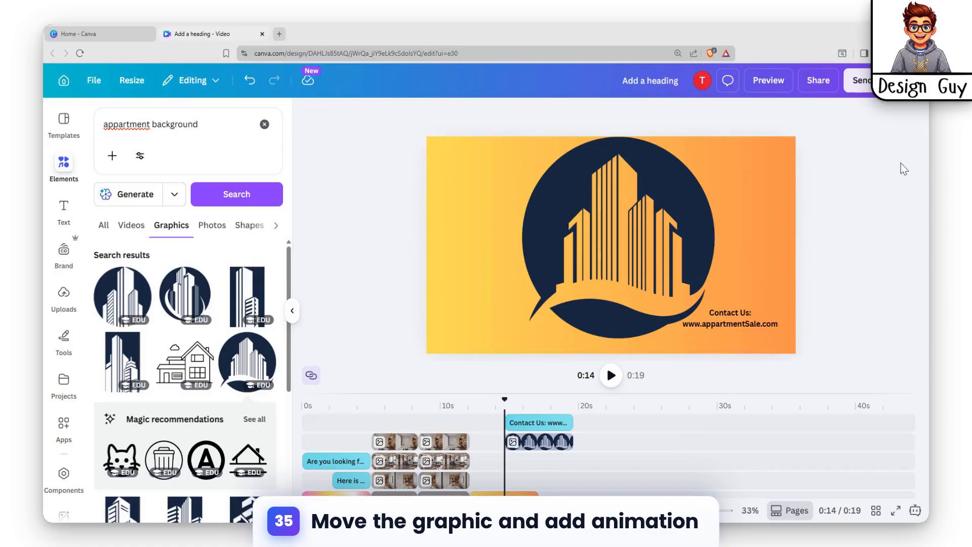
Select the contact heading and building graphic clips together and shift them earlier to align with the start of the contact page.
left_click(541, 433)
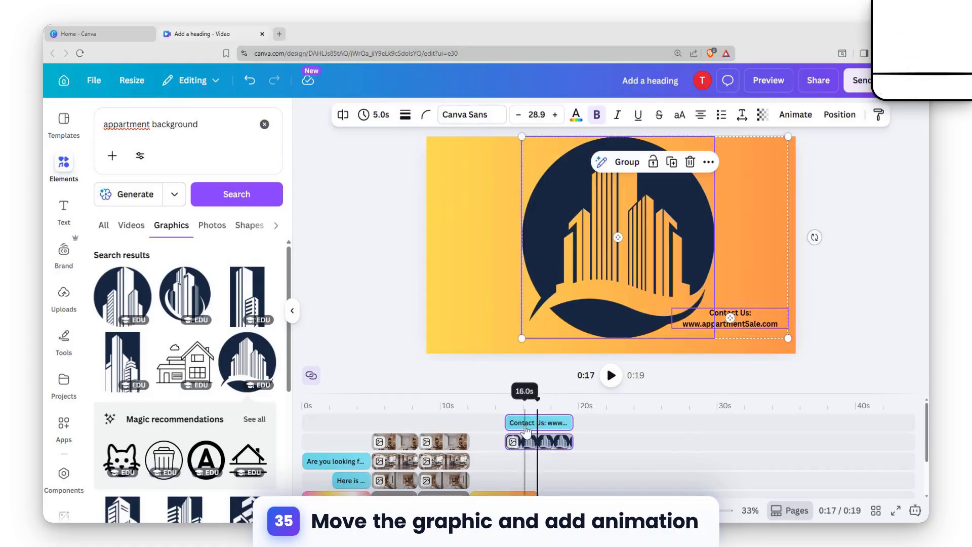
left_click_drag(541, 433, 489, 464)
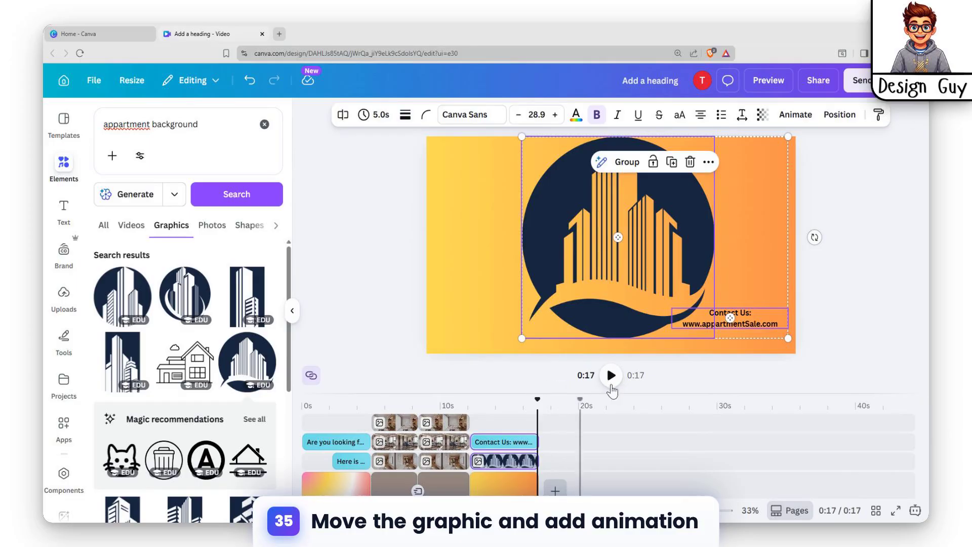
left_click(750, 278)
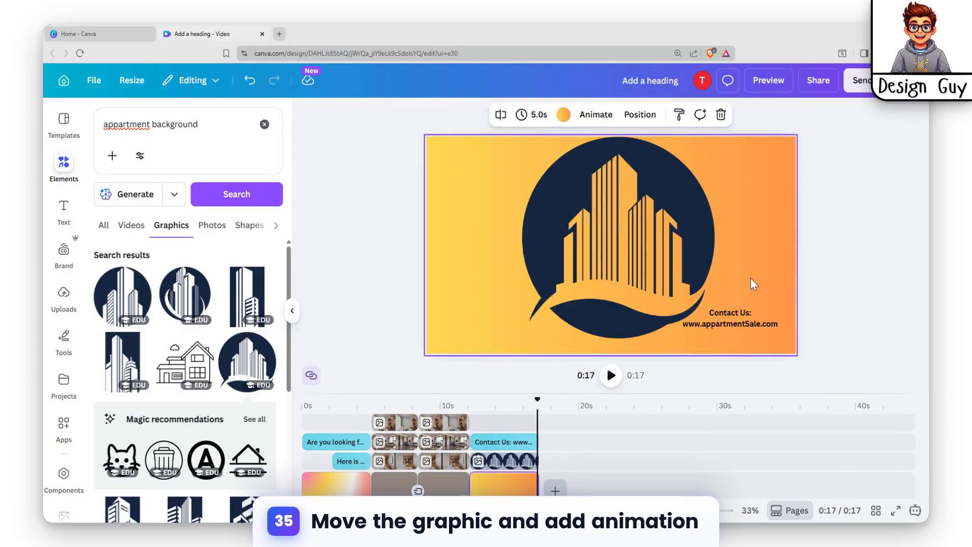
Apply the Roll text animation to the contact heading.
left_click(718, 314)
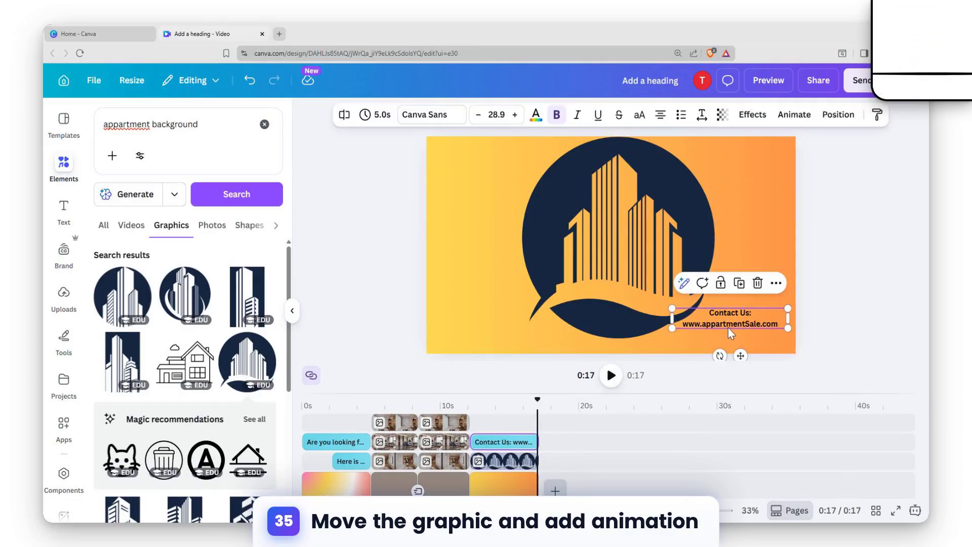
left_click(794, 115)
left_click(242, 295)
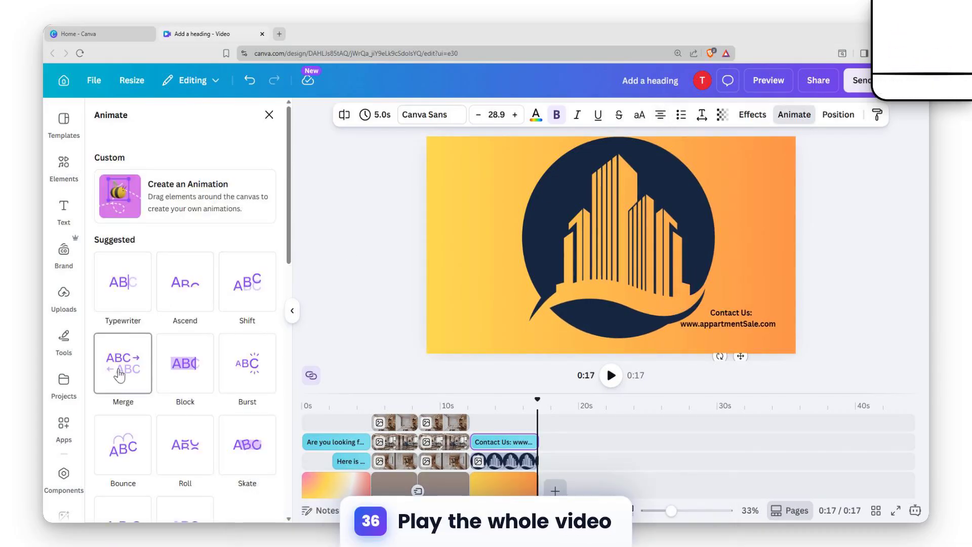
scroll(182, 395, "down", 5)
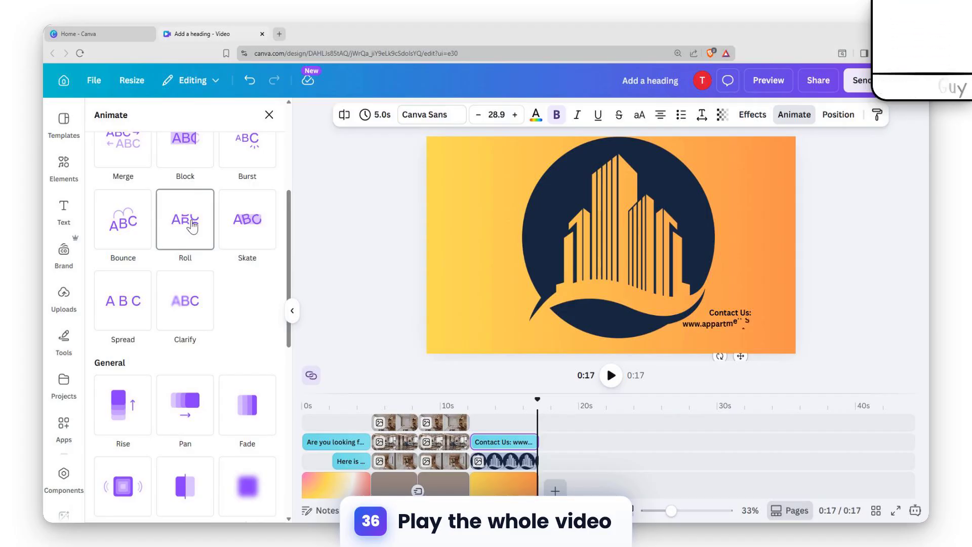
left_click(191, 227)
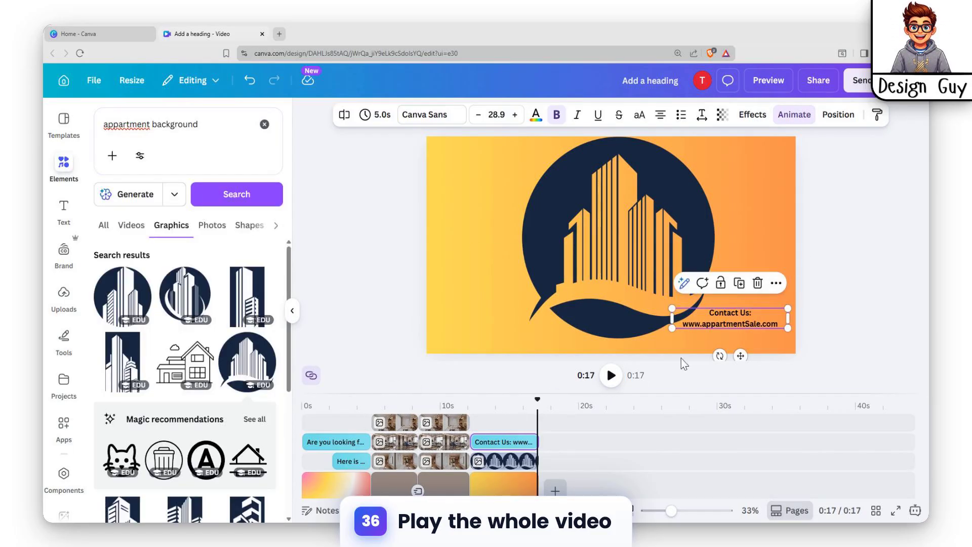
Play the whole video from the beginning to review it, pausing on the contact page.
left_click(611, 375)
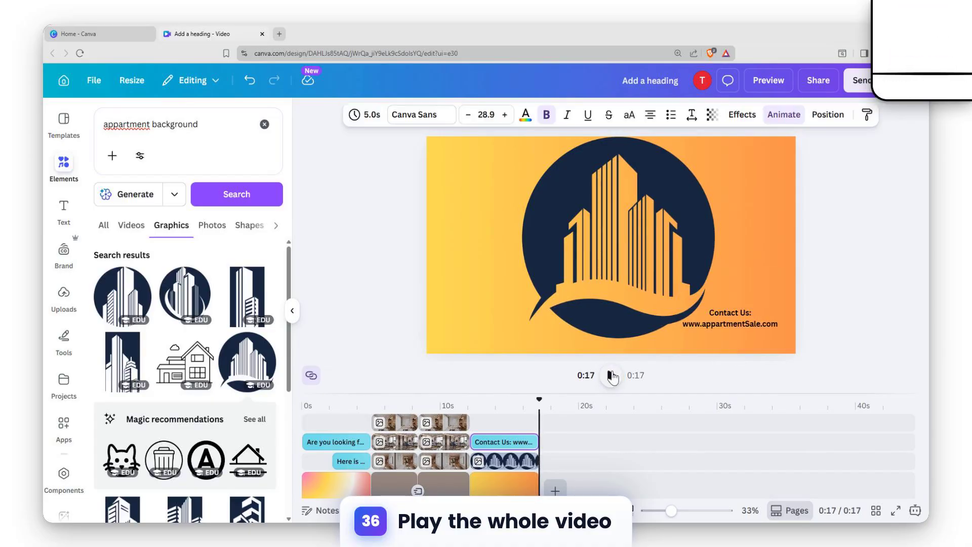
left_click(611, 375)
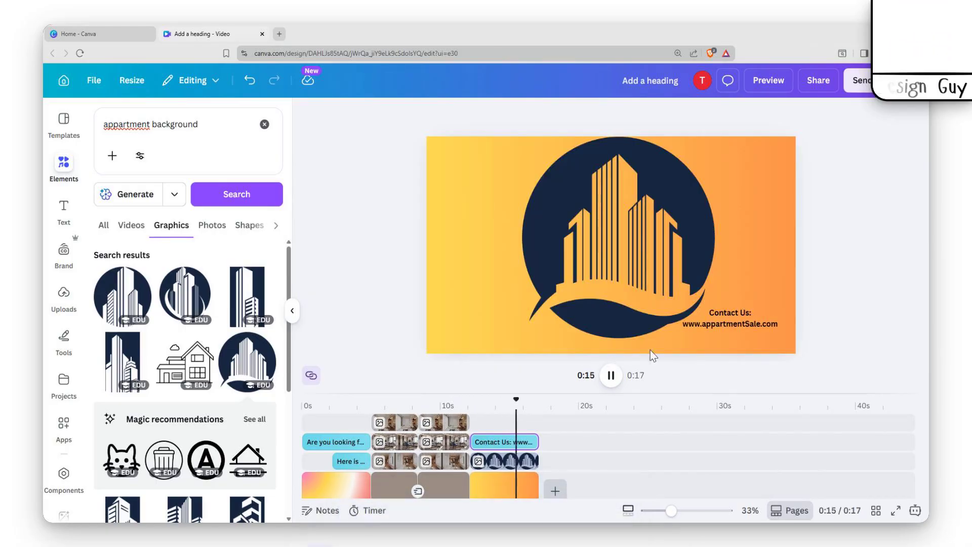
left_click(611, 377)
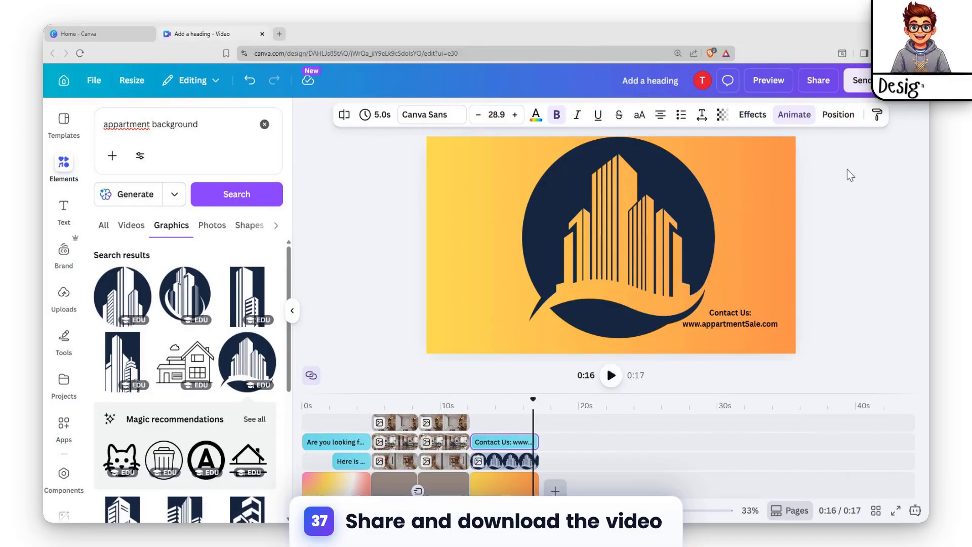
Download the finished video as an MP4 Video file in 4K (UHD) quality.
left_click(818, 80)
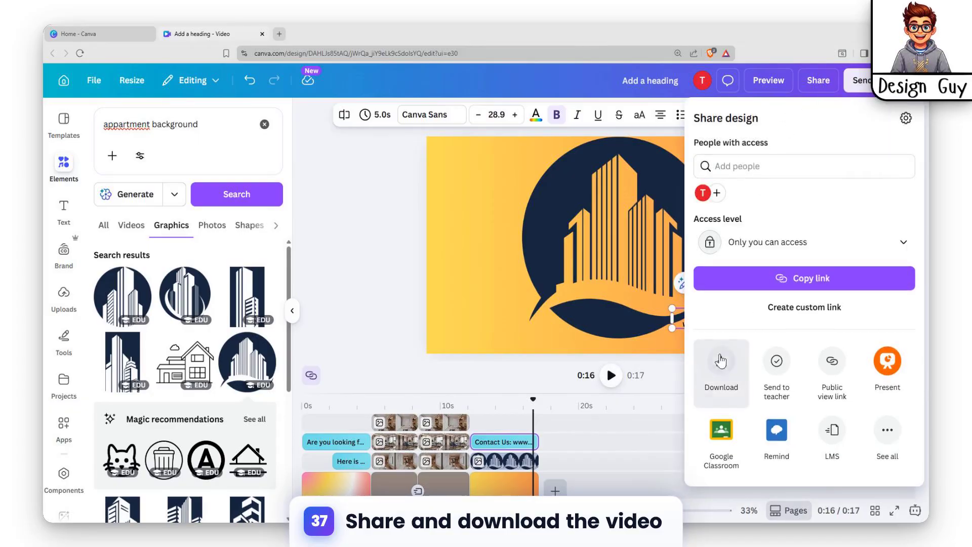
left_click(722, 359)
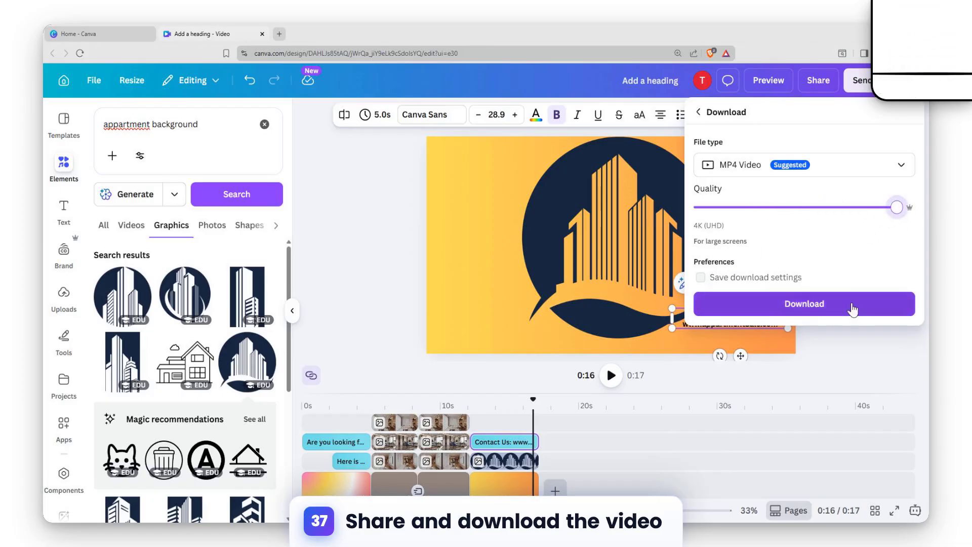
left_click(845, 330)
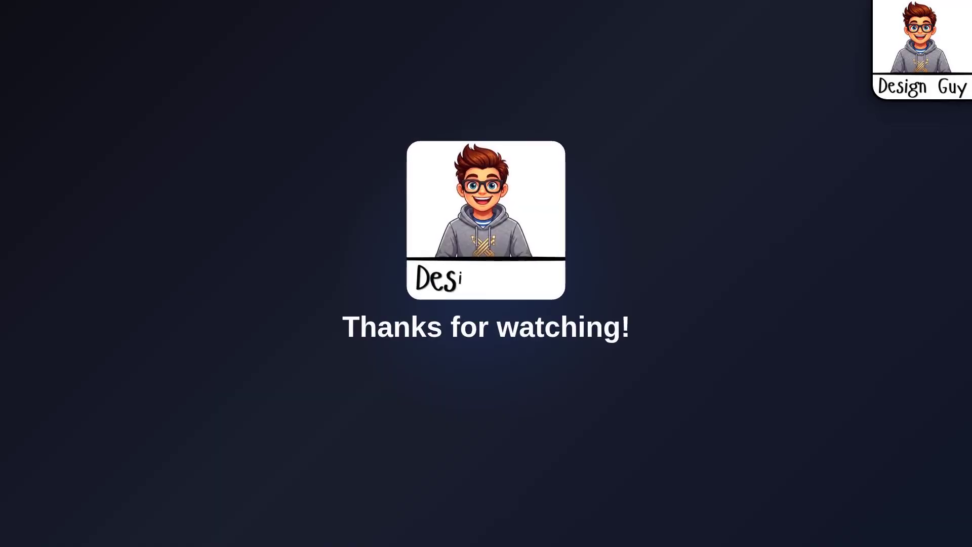